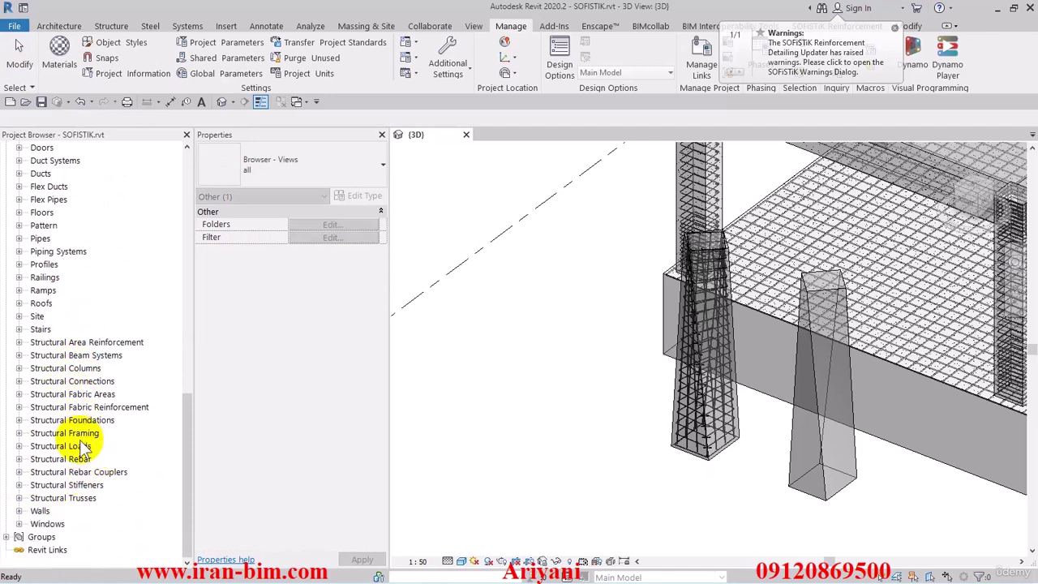
Assign the material Rebar - ASTM A615M - Grade 420 - Billet Steel to the Ø6 rebar type, with a SOFiSTiK mass per length of 0.600 kg/m
{"action": "left_click", "coordinate": [61, 460]}
{"action": "left_click", "coordinate": [18, 459]}
{"action": "scroll", "coordinate": [24, 467], "scroll_direction": "down", "scroll_amount": 1}
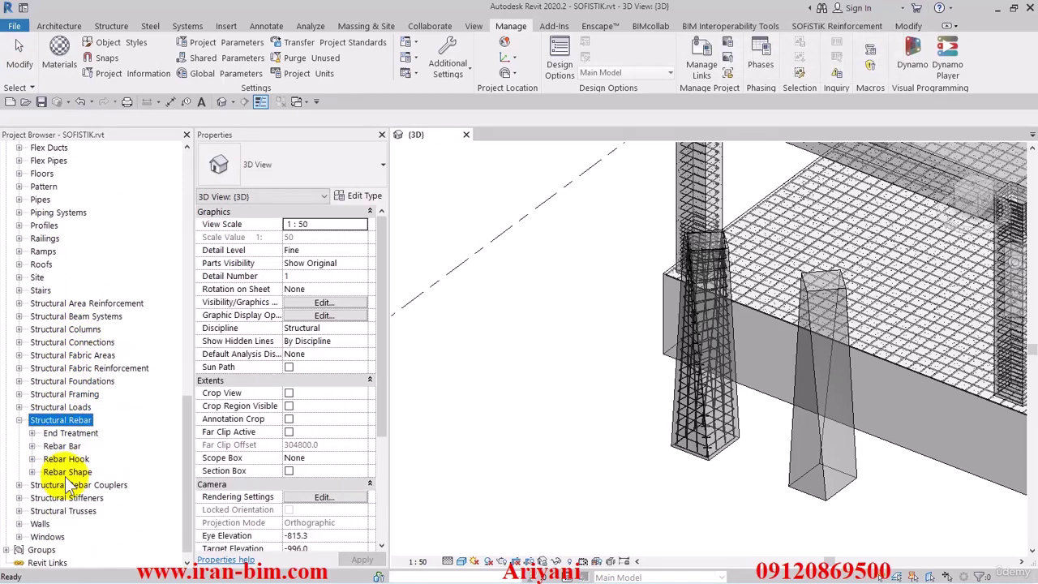
{"action": "left_click", "coordinate": [32, 446]}
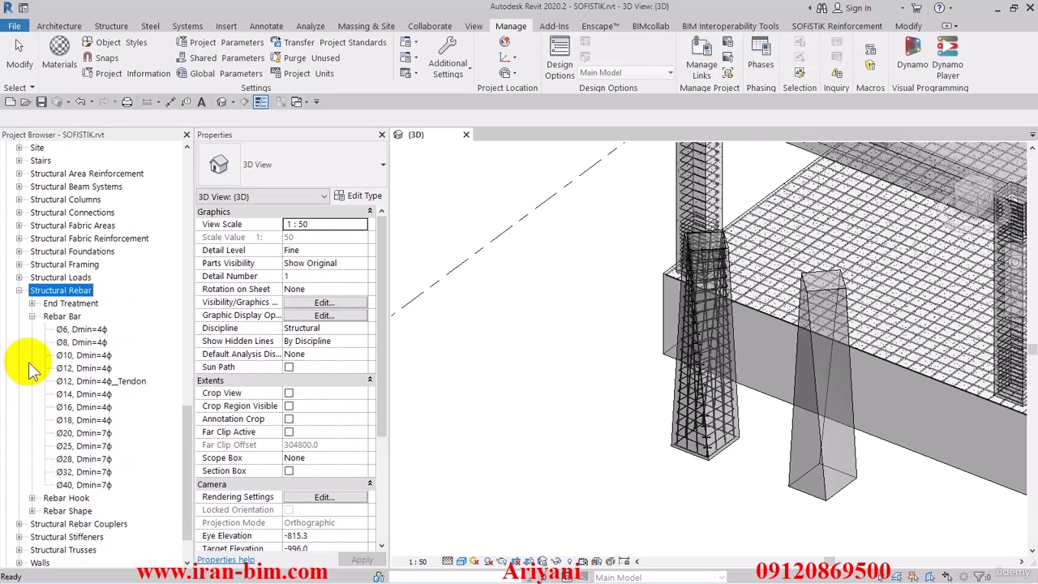
{"action": "double_click", "coordinate": [77, 330]}
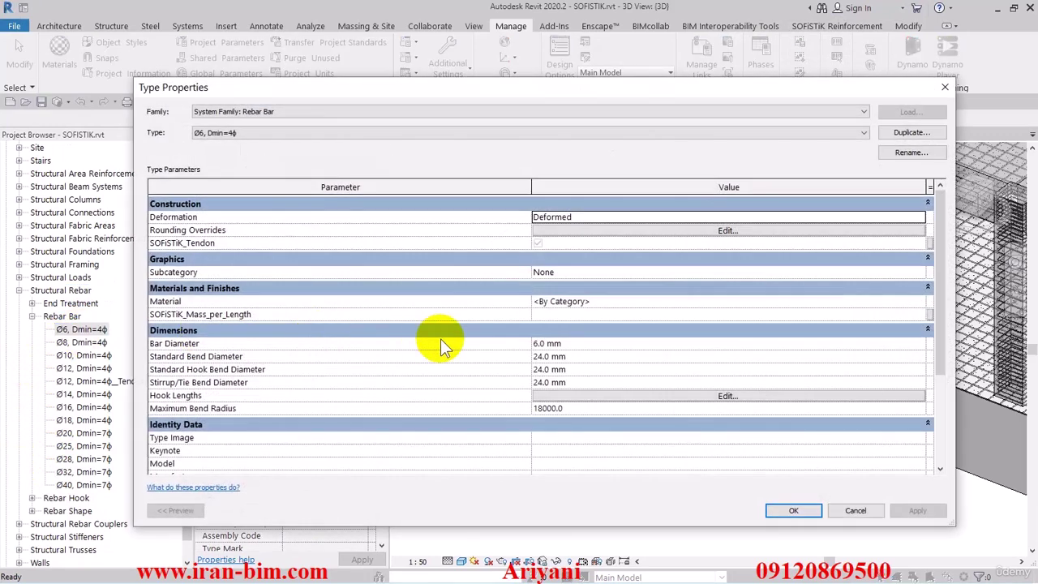
{"action": "left_click", "coordinate": [610, 301]}
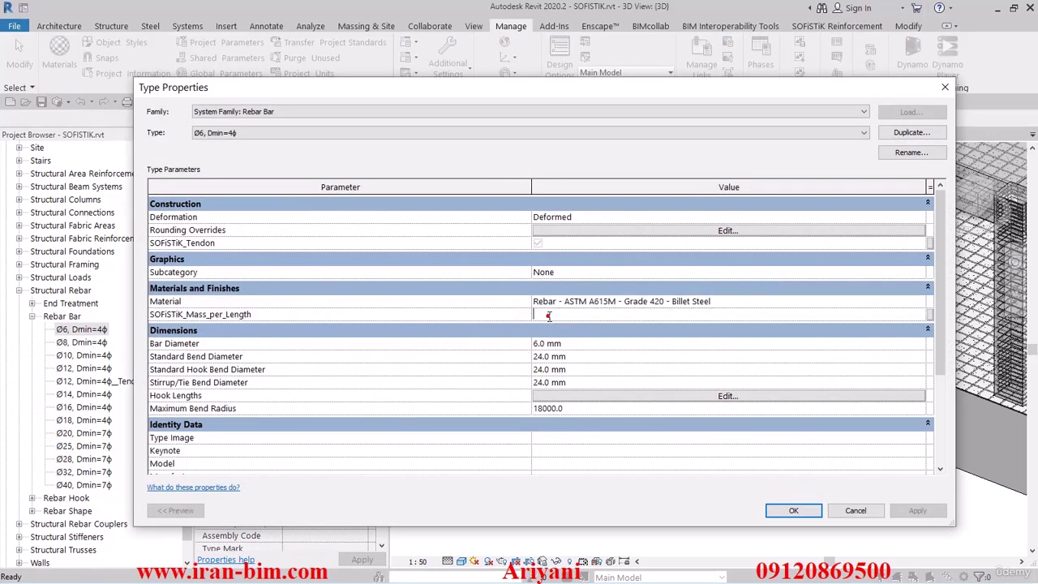
{"action": "left_click", "coordinate": [549, 314]}
{"action": "type", "text": "0.600 kg/m"}
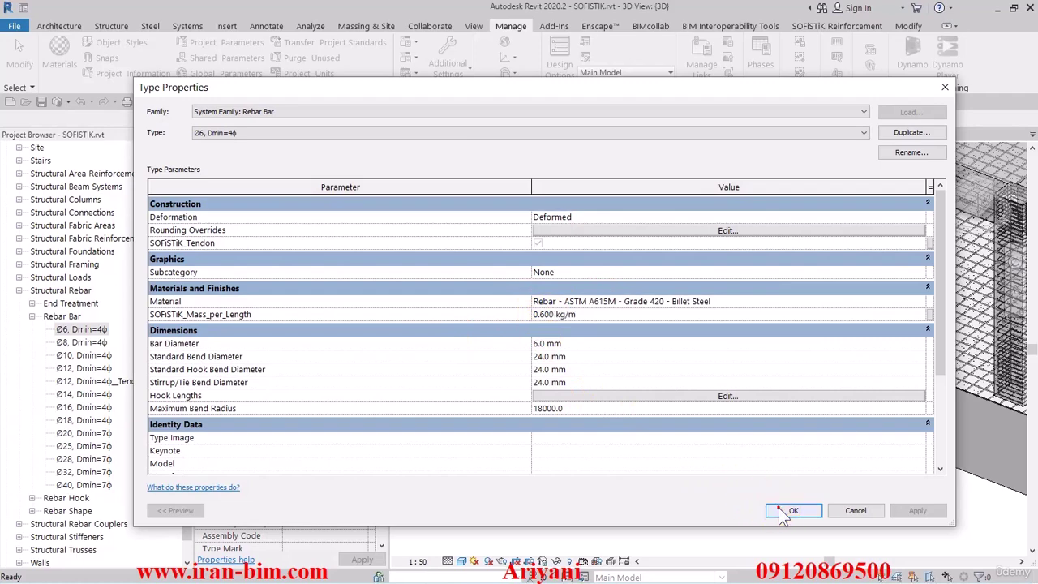
{"action": "left_click", "coordinate": [783, 513]}
Give the Ø8 rebar type the Rebar - ASTM A615M - Grade 420 - Billet Steel material and a mass per length of 0.680 kg/m
{"action": "double_click", "coordinate": [82, 342]}
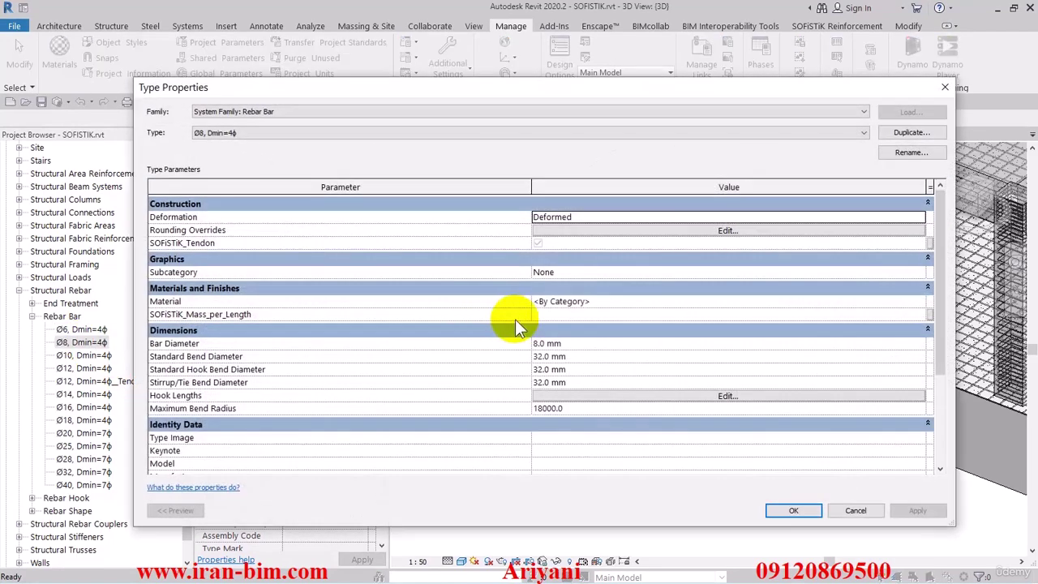
{"action": "left_click", "coordinate": [605, 300]}
{"action": "type", "text": "Rebar - ASTM A615M - Grade 420 - Billet Steel"}
{"action": "type", "text": "0."}
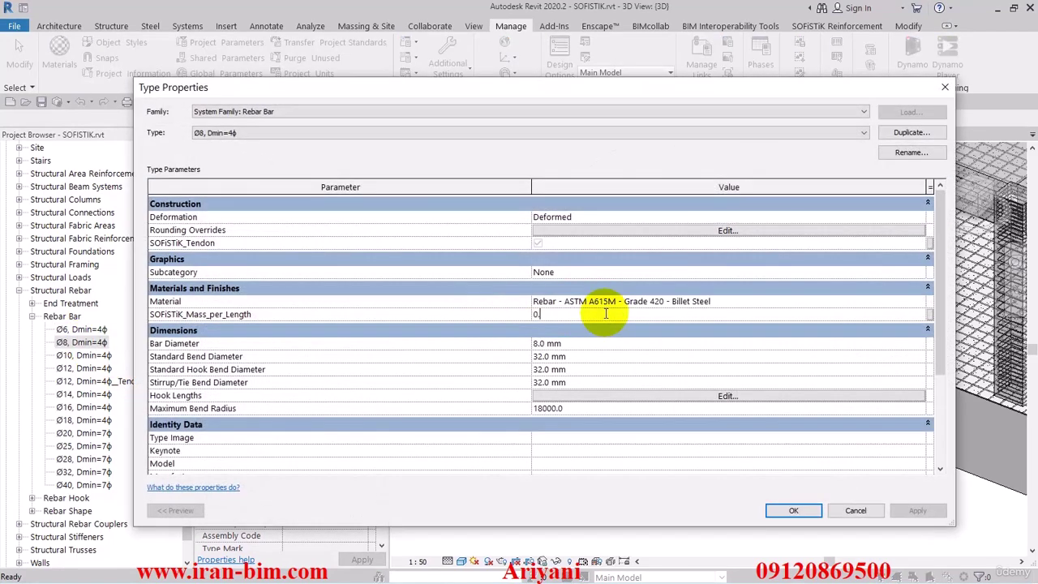
{"action": "left_click", "coordinate": [782, 512]}
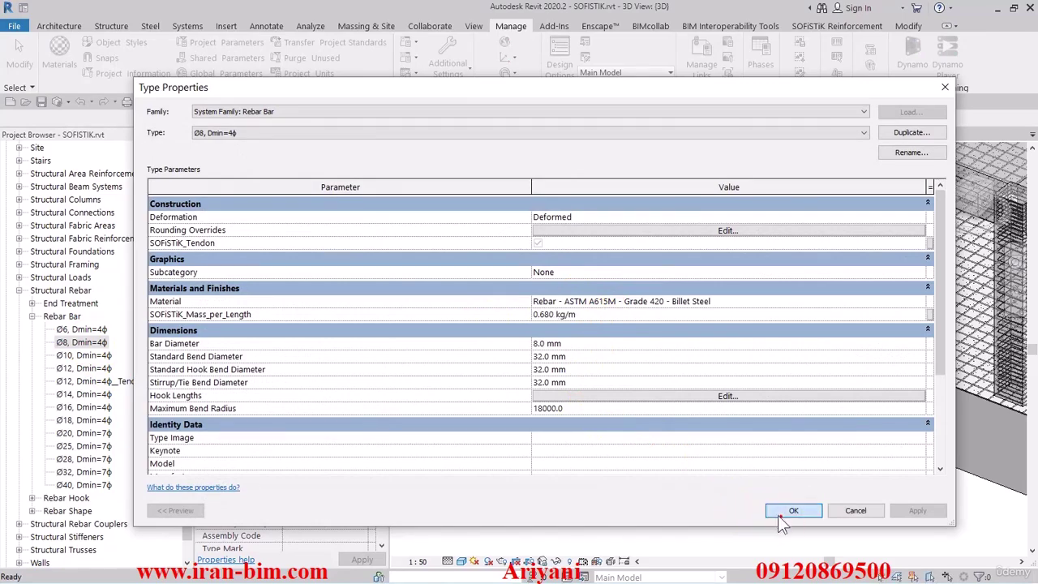
Check the Ø10 rebar type, and give Ø12, Dmin=4ϕ the ASTM A615M Grade 420 billet steel material and a mass per length of 1.35 kg/m
{"action": "double_click", "coordinate": [88, 356]}
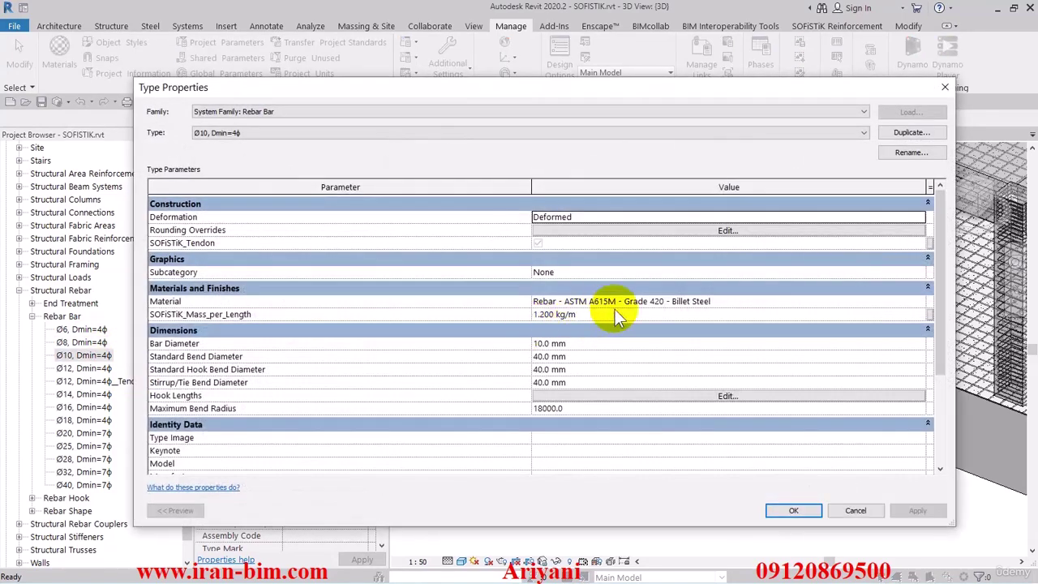
{"action": "left_click", "coordinate": [794, 511]}
{"action": "double_click", "coordinate": [84, 368]}
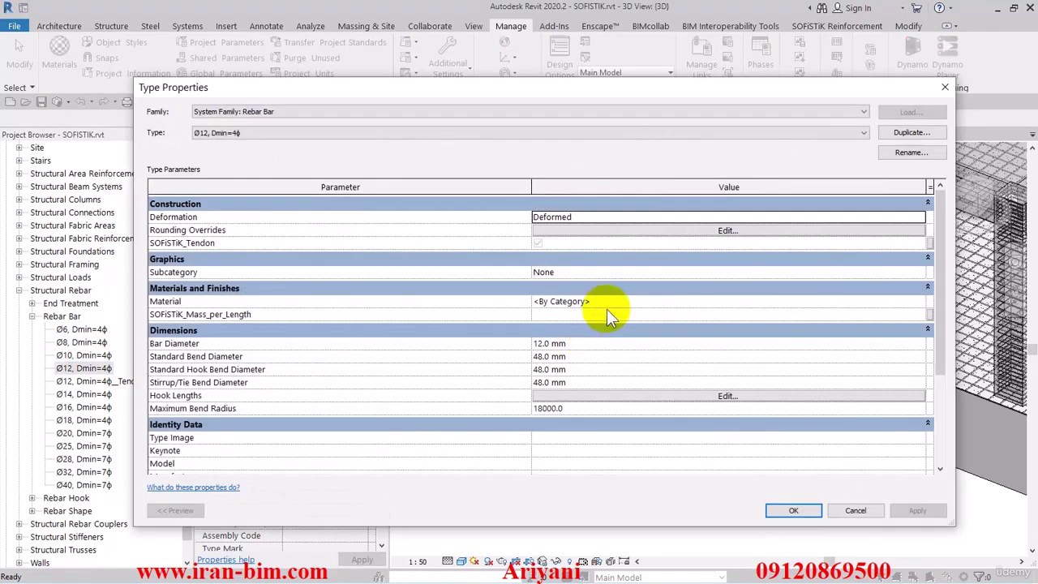
{"action": "left_click", "coordinate": [607, 303]}
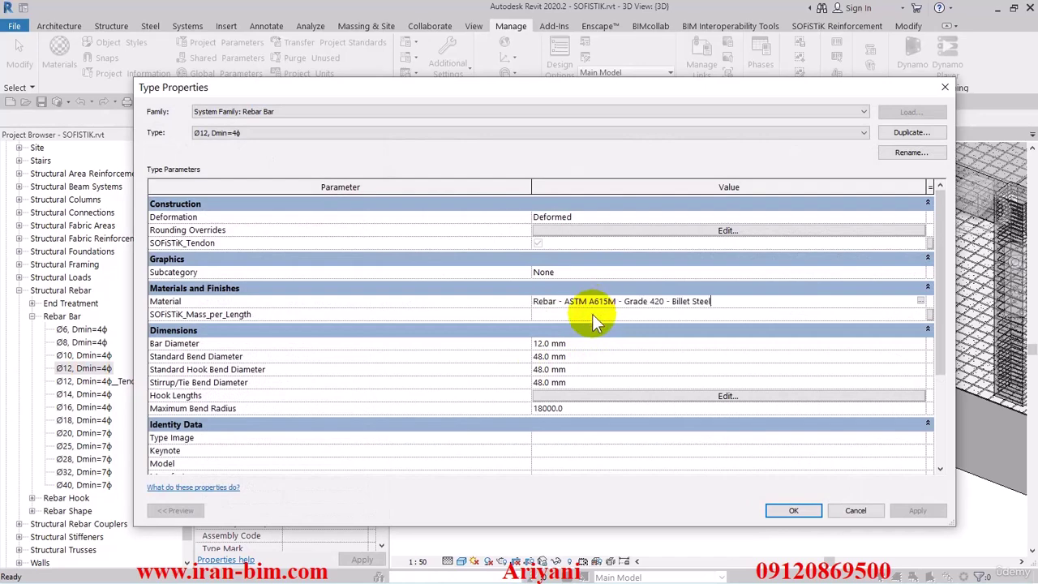
{"action": "type", "text": "1.35"}
{"action": "key", "text": "Return"}
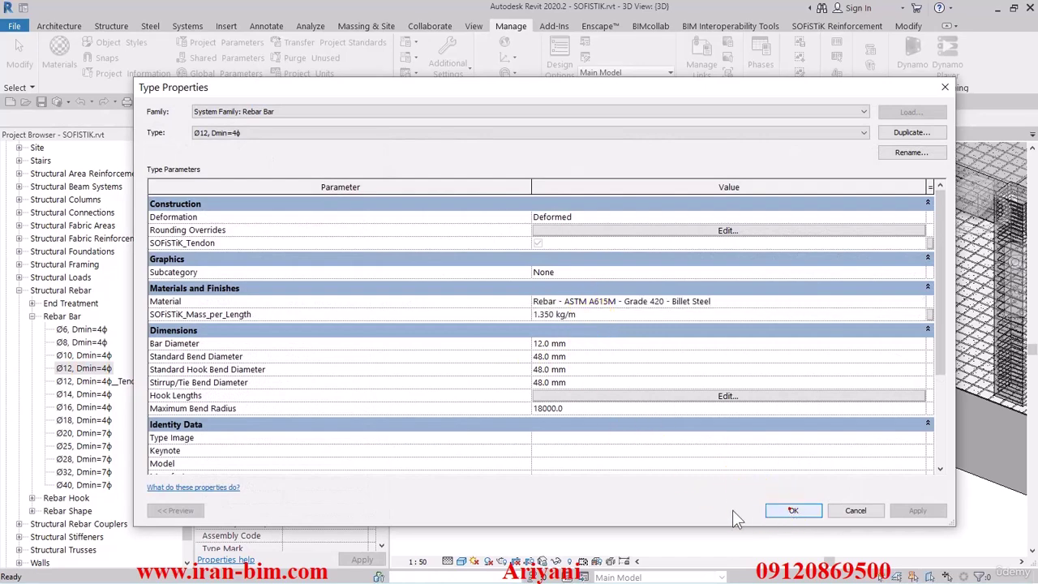
{"action": "left_click", "coordinate": [794, 510]}
Set the Ø14 rebar type's material to Rebar - ASTM A615M - Grade 420 - Billet Steel and its mass per length to 1.852 kg/m
{"action": "left_click", "coordinate": [96, 381]}
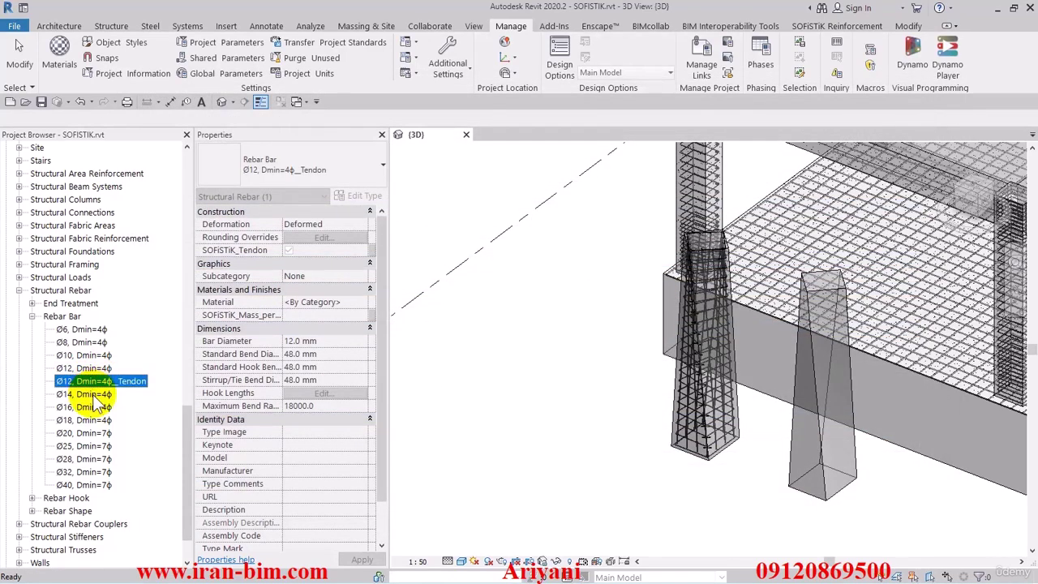
{"action": "double_click", "coordinate": [93, 394]}
{"action": "left_click", "coordinate": [623, 302]}
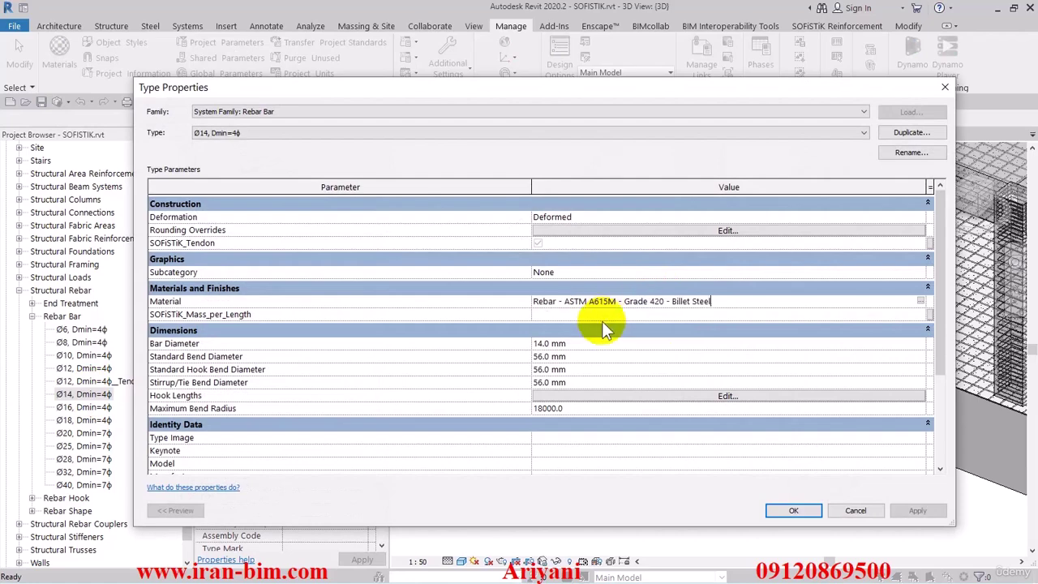
{"action": "type", "text": "1.852"}
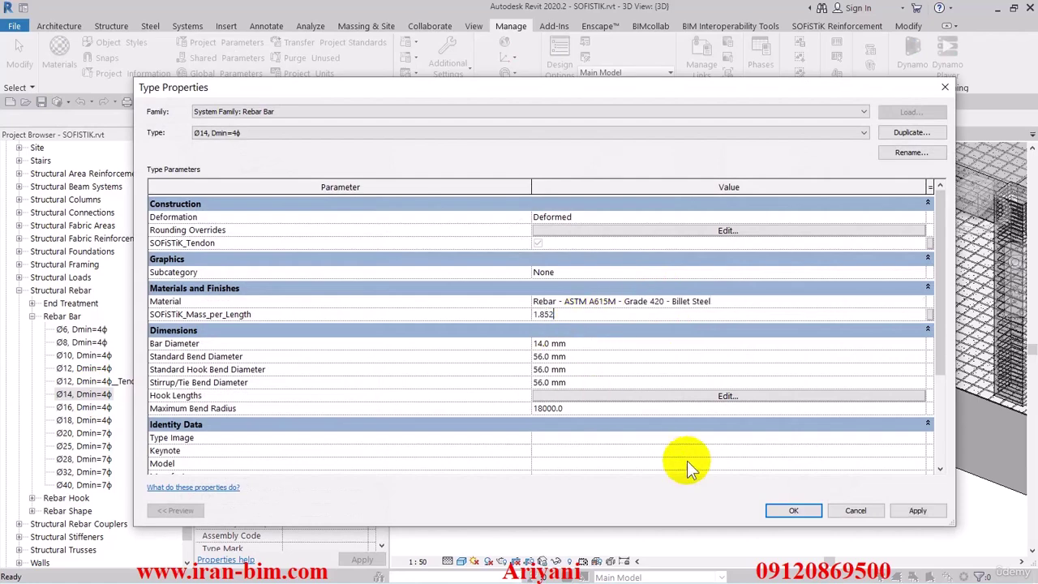
{"action": "left_click", "coordinate": [791, 511]}
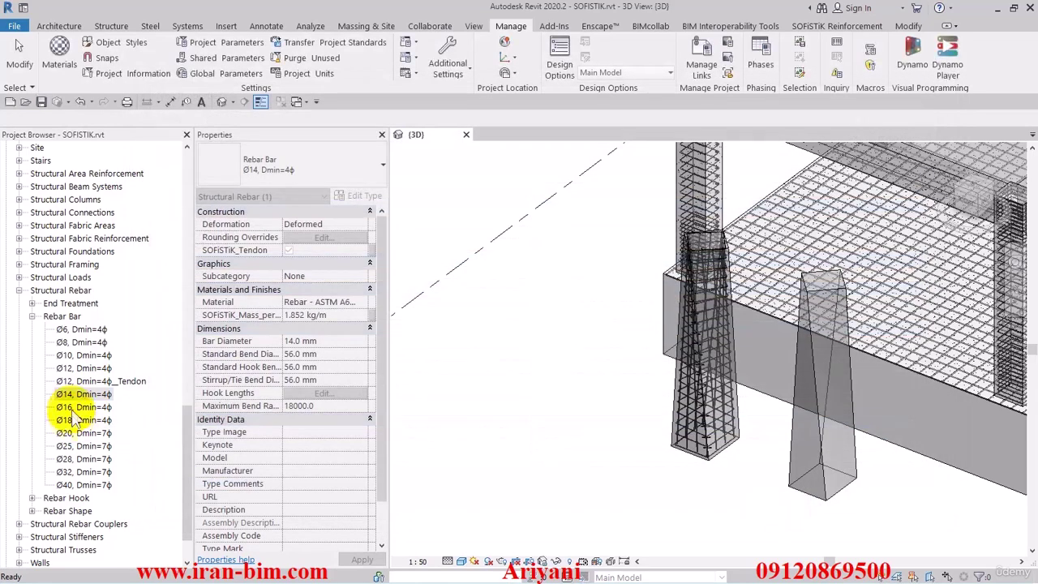
Set the Ø16 rebar type's material to Rebar - ASTM A615M - Grade 420 - Billet Steel and its mass per length to 2.100 kg/m
{"action": "double_click", "coordinate": [105, 407]}
{"action": "type", "text": "Rebar - ASTM A615M - Grade 420 - Billet Steel"}
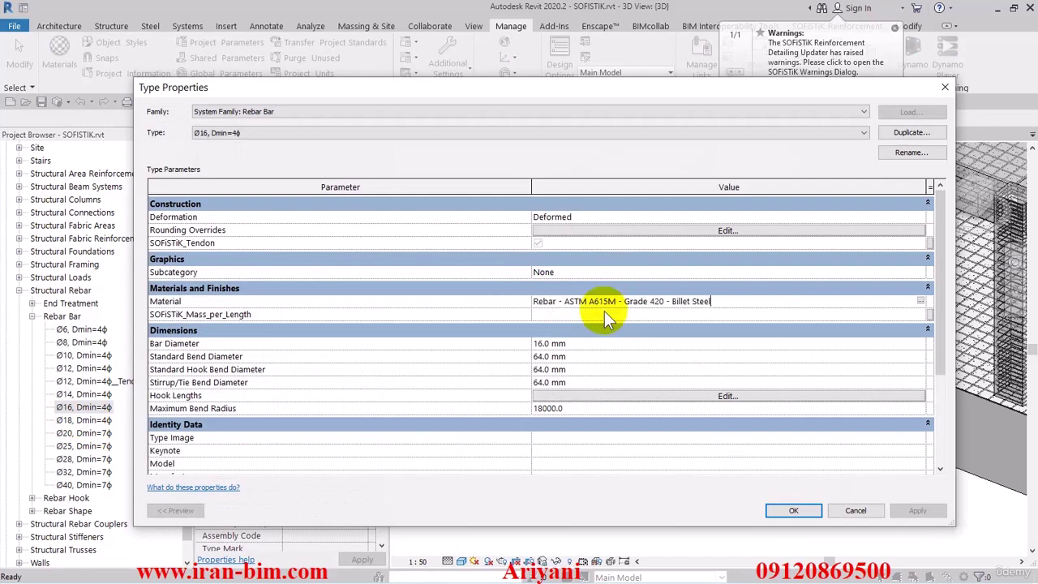
{"action": "left_click", "coordinate": [603, 313]}
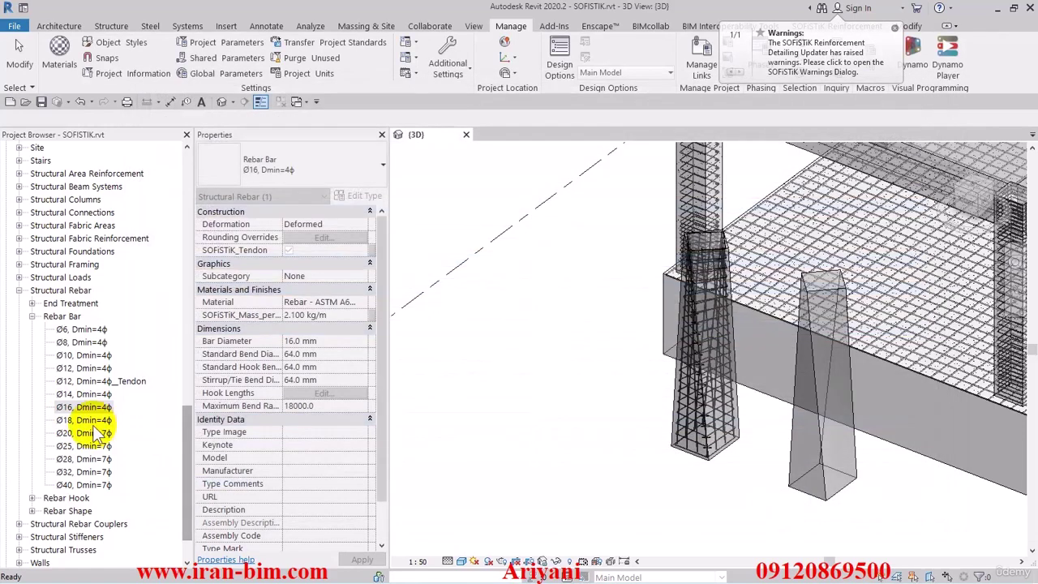
Set the SOFiSTiK mass per length of the Ø18 rebar type to 2.25 kg/m
{"action": "double_click", "coordinate": [85, 420]}
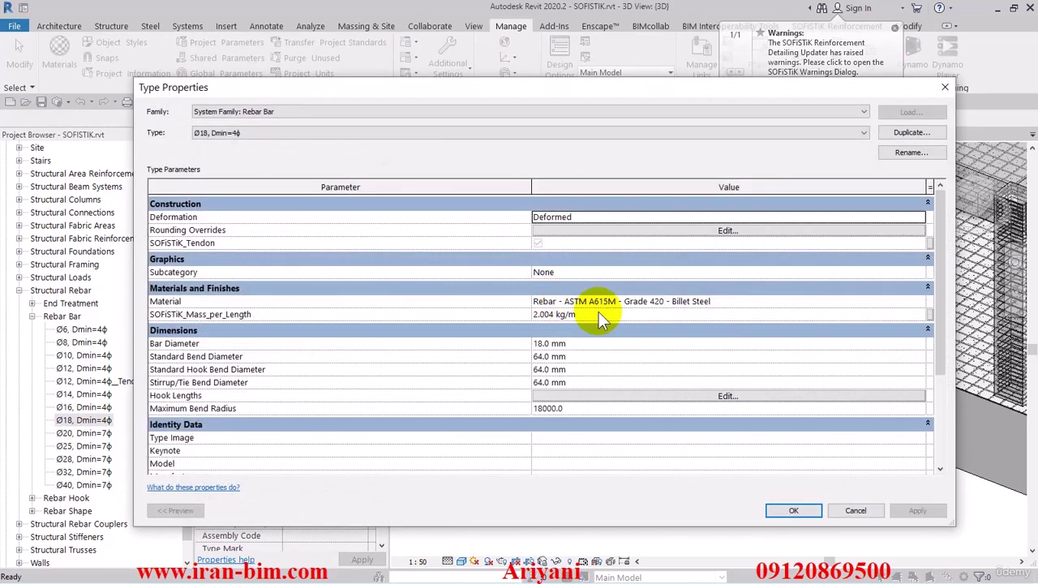
{"action": "left_click", "coordinate": [599, 315]}
{"action": "type", "text": "2.25"}
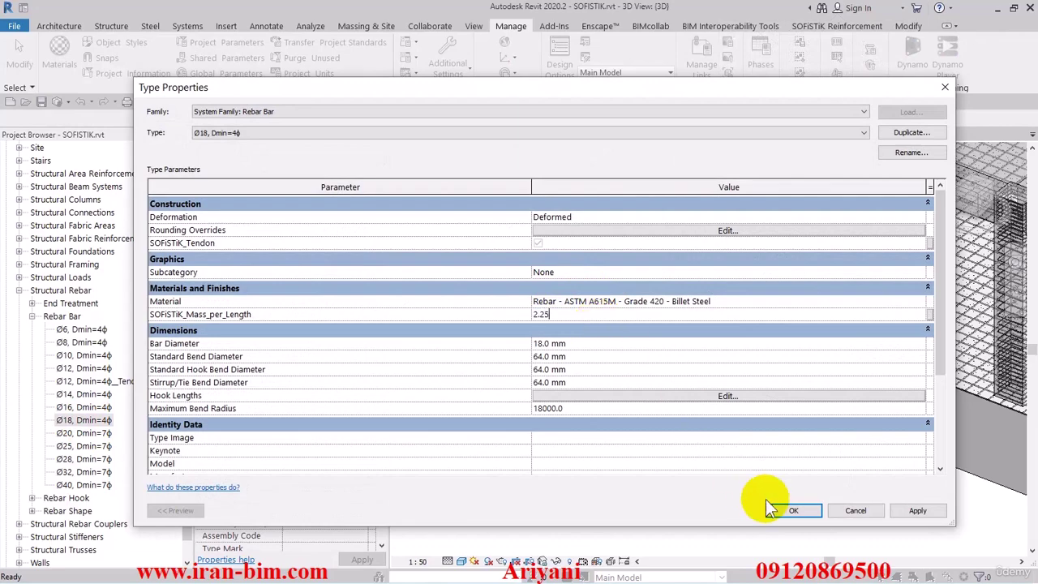
{"action": "left_click", "coordinate": [791, 512]}
Give the Ø20 rebar type the Rebar - ASTM A615M - Grade 420 - Billet Steel material and a mass per length of 2.650 kg/m
{"action": "double_click", "coordinate": [84, 433]}
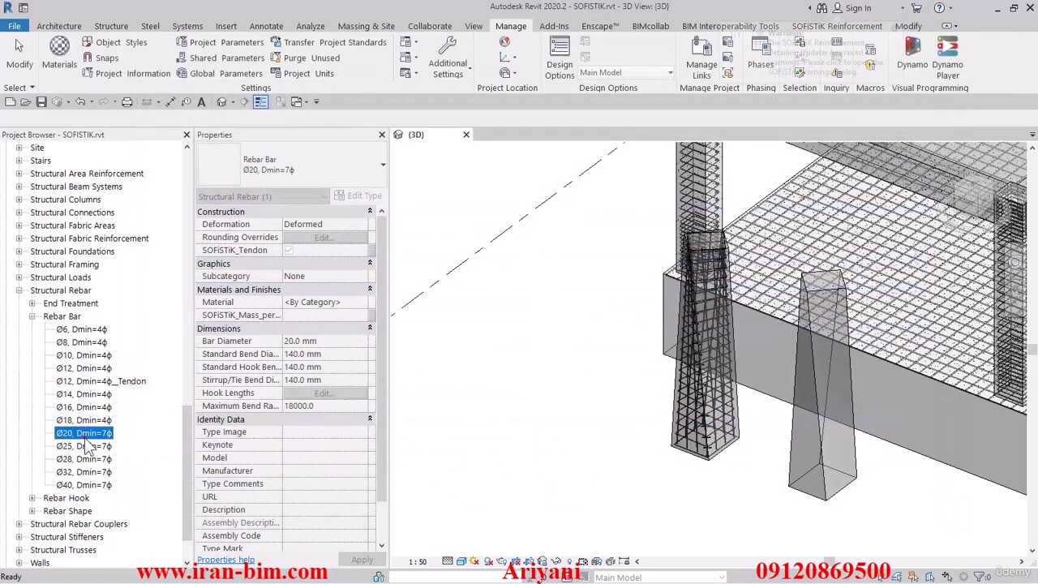
{"action": "left_click", "coordinate": [606, 311]}
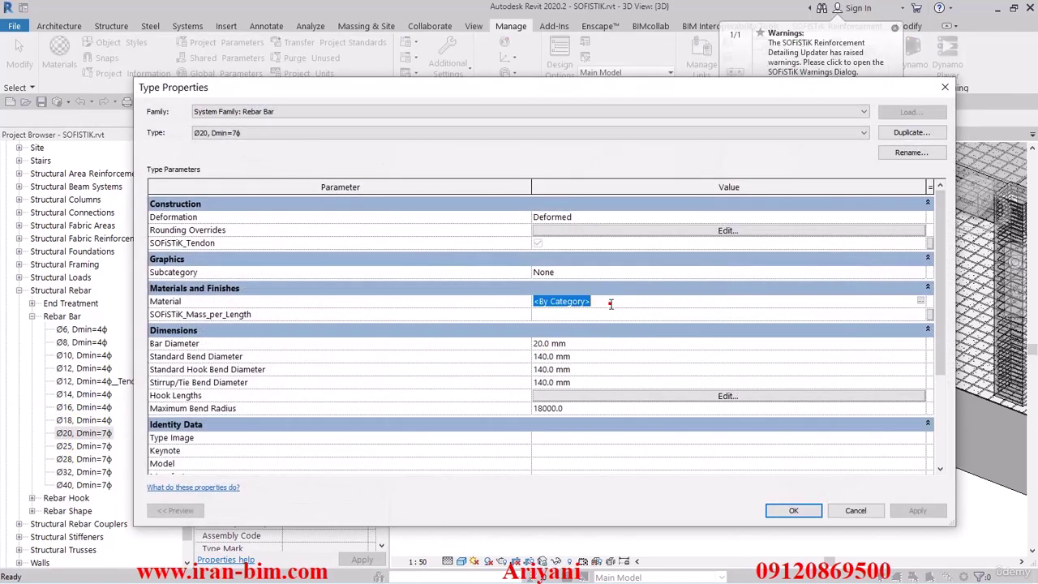
{"action": "left_click", "coordinate": [608, 316]}
{"action": "type", "text": "2.650 kg/m"}
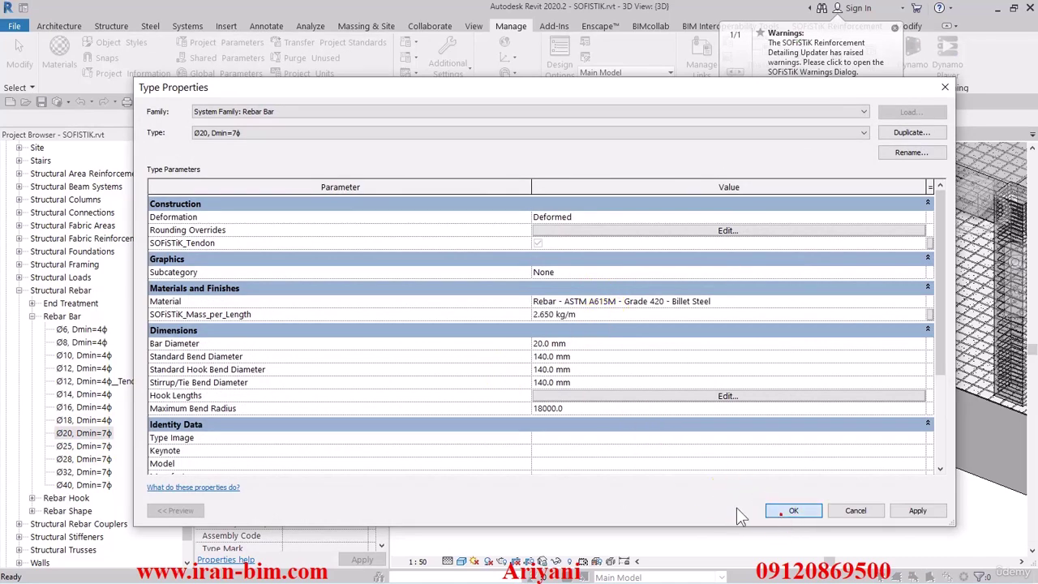
{"action": "left_click", "coordinate": [790, 510]}
Give the Ø28 rebar type the Rebar - ASTM A615M - Grade 420 - Billet Steel material and a mass per length of 3 kg/m
{"action": "double_click", "coordinate": [79, 455]}
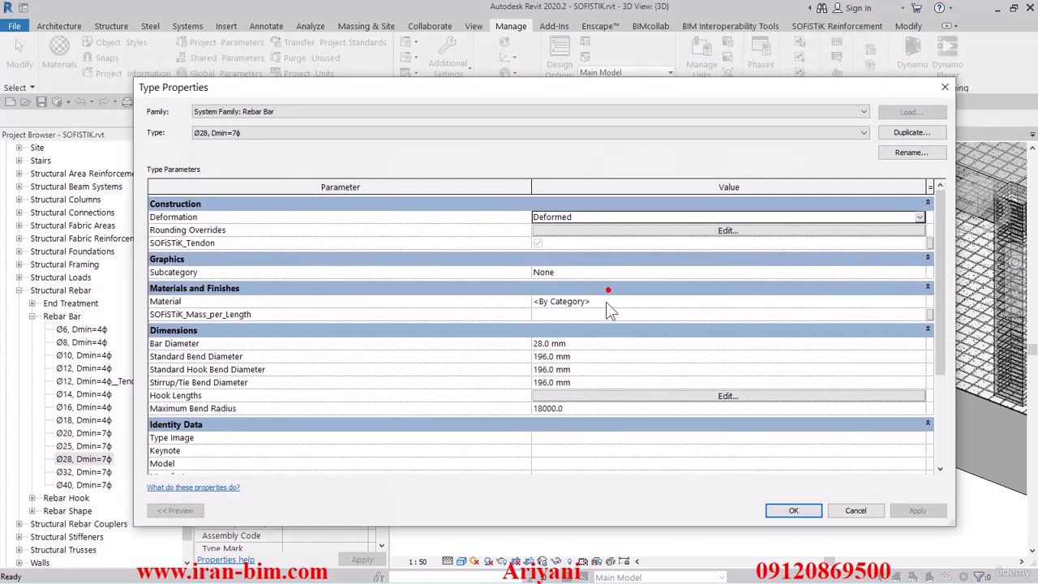
{"action": "left_click", "coordinate": [606, 302]}
{"action": "type", "text": "Rebar - ASTM A615M - Grade 420 - Billet Steel"}
{"action": "left_click", "coordinate": [592, 315]}
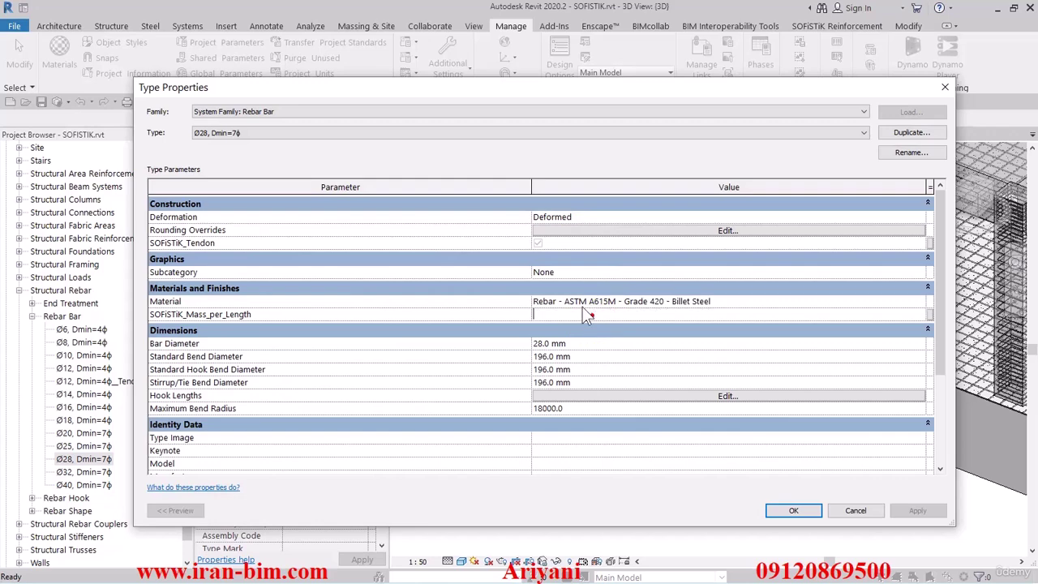
{"action": "type", "text": "3"}
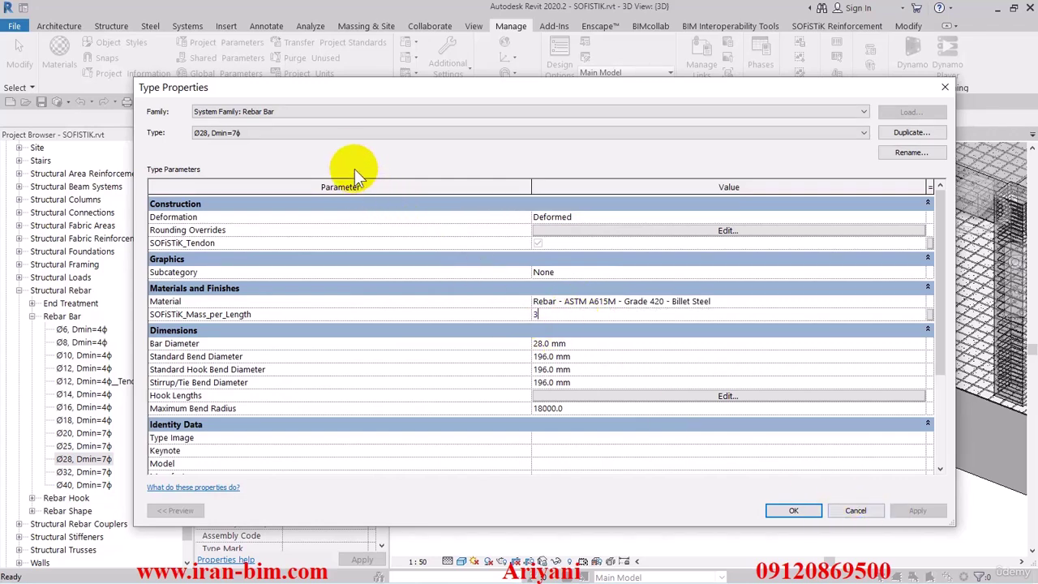
{"action": "left_click", "coordinate": [794, 511]}
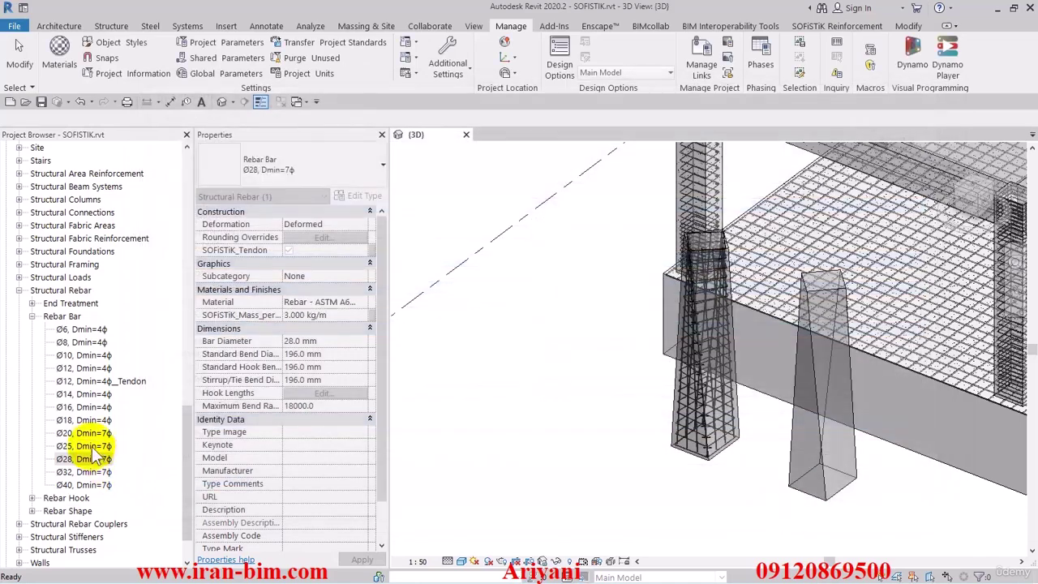
Set the Ø25 rebar type's material to Rebar - ASTM A615M - Grade 420 - Billet Steel and its mass per length to 2.950 kg/m
{"action": "left_click", "coordinate": [364, 196]}
{"action": "left_click", "coordinate": [614, 301]}
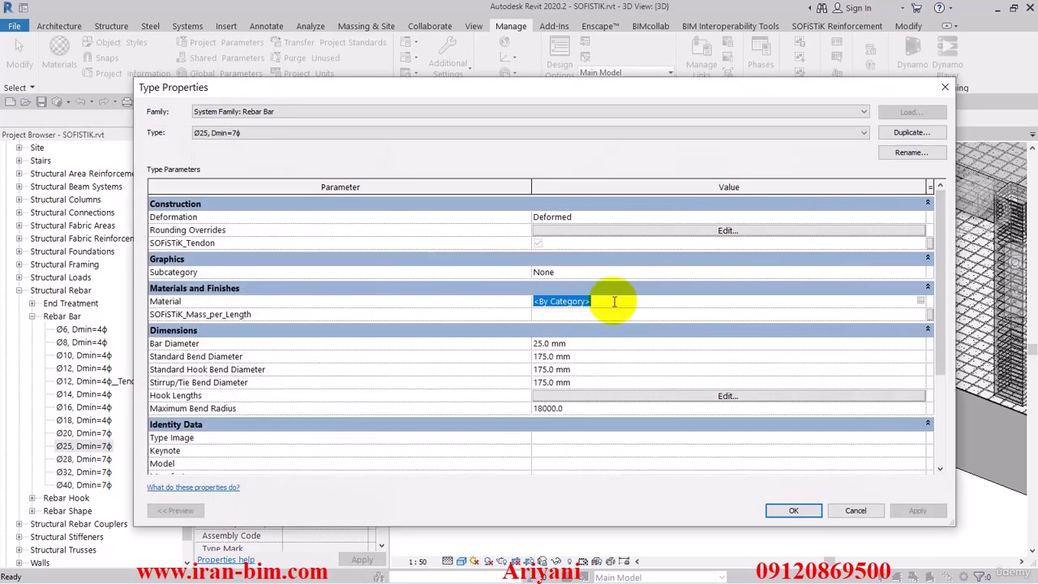
{"action": "type", "text": "2.950 kg/m"}
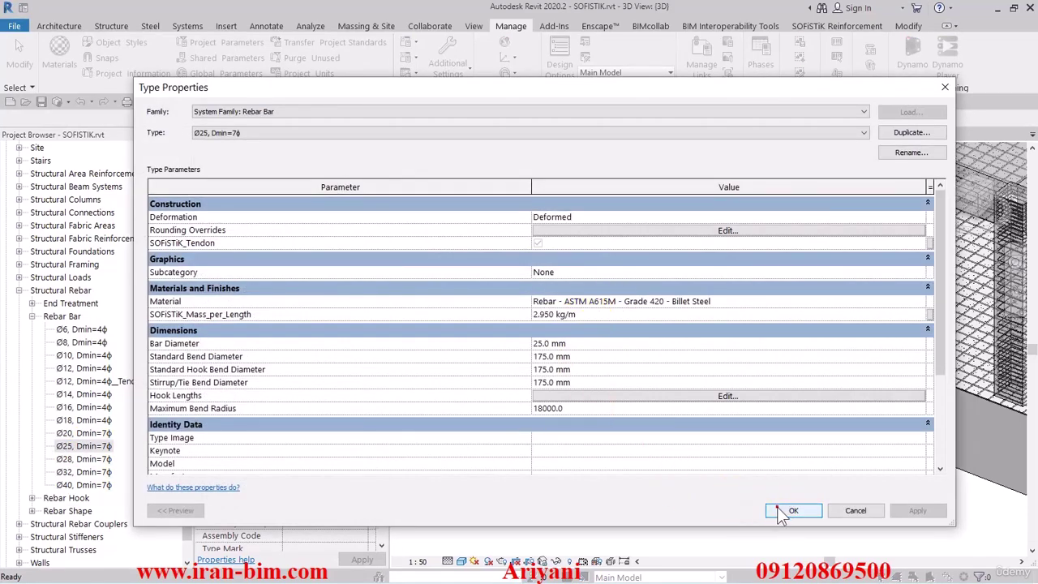
{"action": "left_click", "coordinate": [781, 511]}
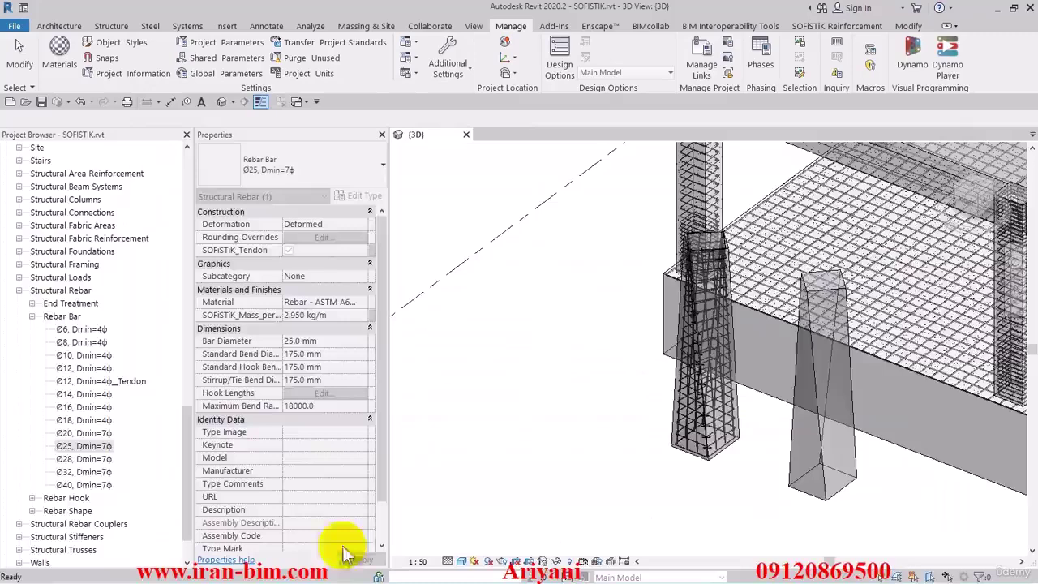
Generate the SOFiSTiK reinforcement schedule and review the mass per unit length and total weights of its Rebar Weight Schedule in Word
{"action": "left_click", "coordinate": [394, 486]}
{"action": "left_click", "coordinate": [844, 26]}
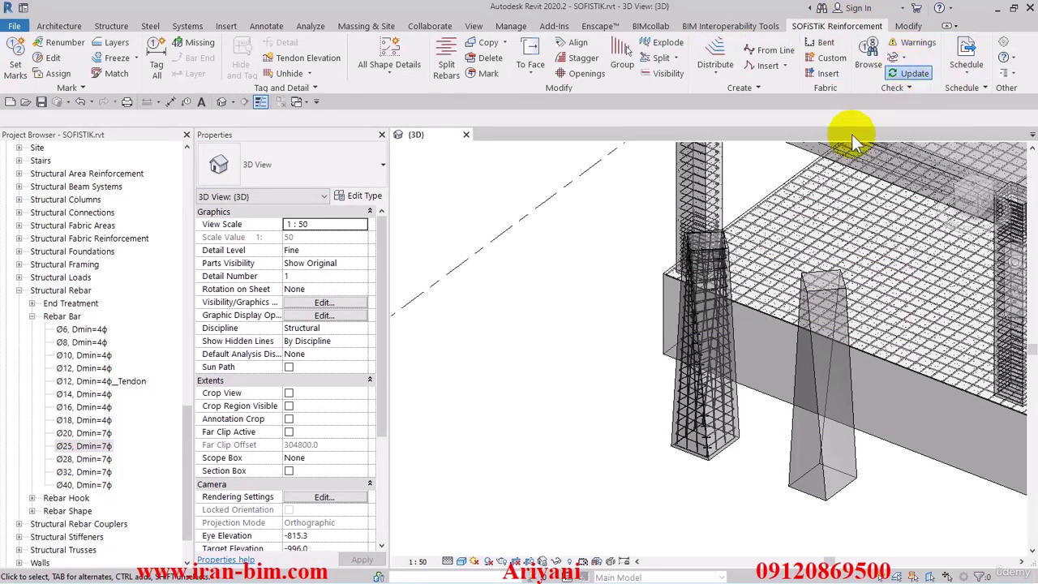
{"action": "left_click", "coordinate": [967, 75]}
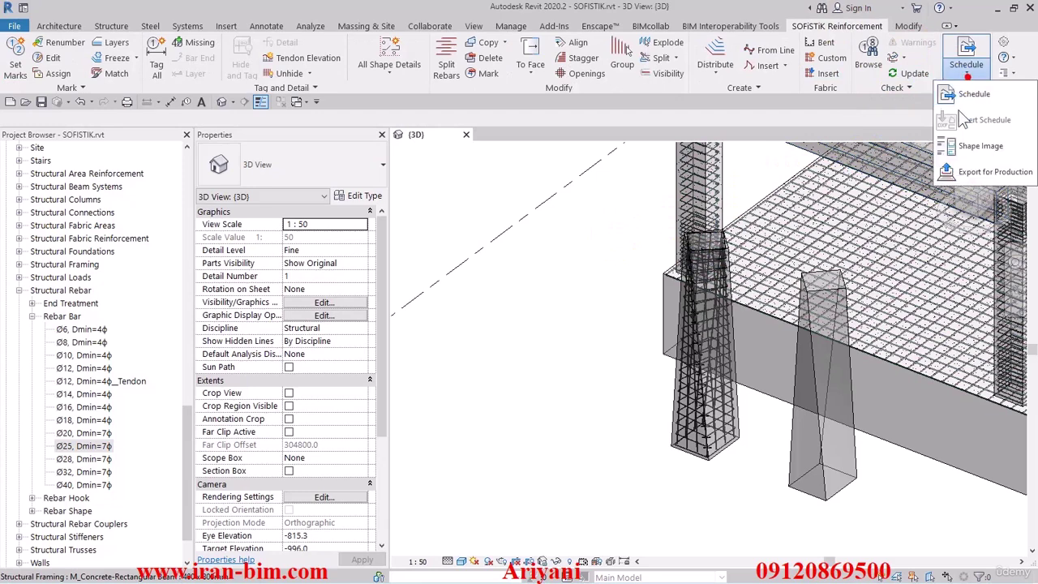
{"action": "left_click", "coordinate": [972, 95]}
{"action": "left_click", "coordinate": [541, 381]}
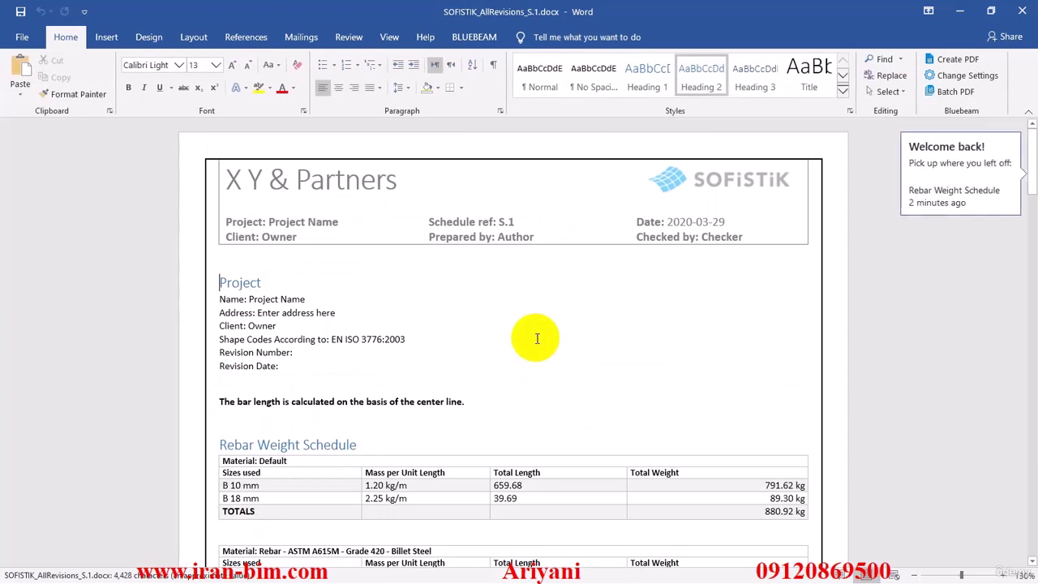
{"action": "scroll", "coordinate": [578, 359], "scroll_direction": "down", "scroll_amount": 4}
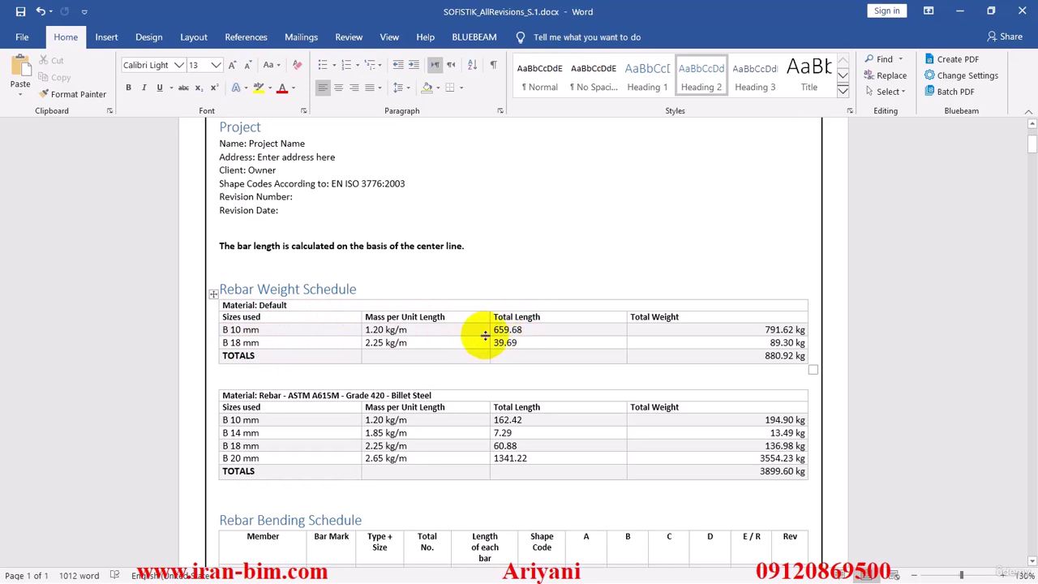
{"action": "scroll", "coordinate": [292, 343], "scroll_direction": "down", "scroll_amount": 1}
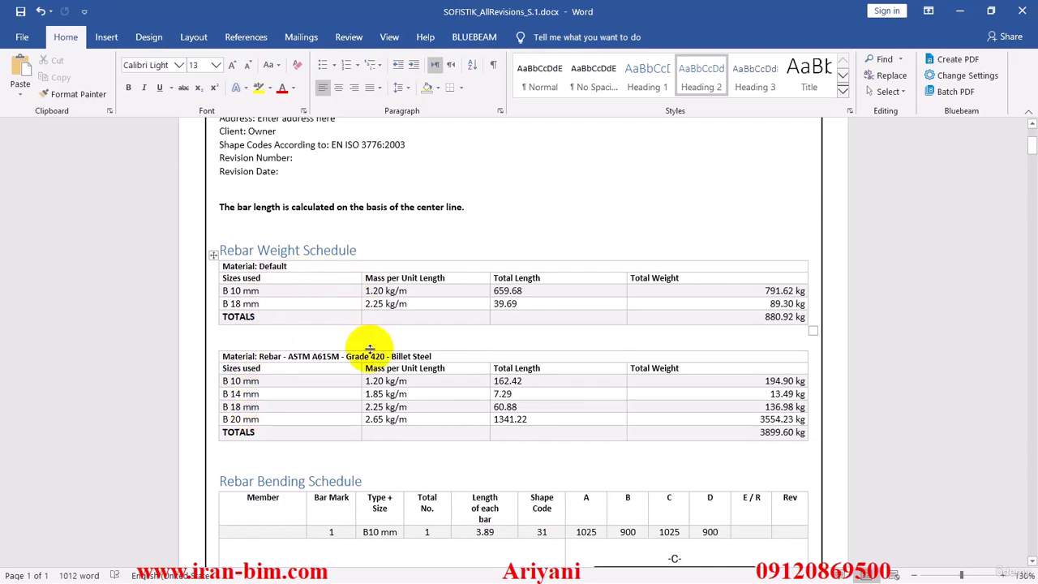
Open the page header of the bending schedule for editing and start changing the SOFiSTiK logo to a picture from a file
{"action": "scroll", "coordinate": [382, 361], "scroll_direction": "down", "scroll_amount": 6}
{"action": "scroll", "coordinate": [632, 349], "scroll_direction": "down", "scroll_amount": 20}
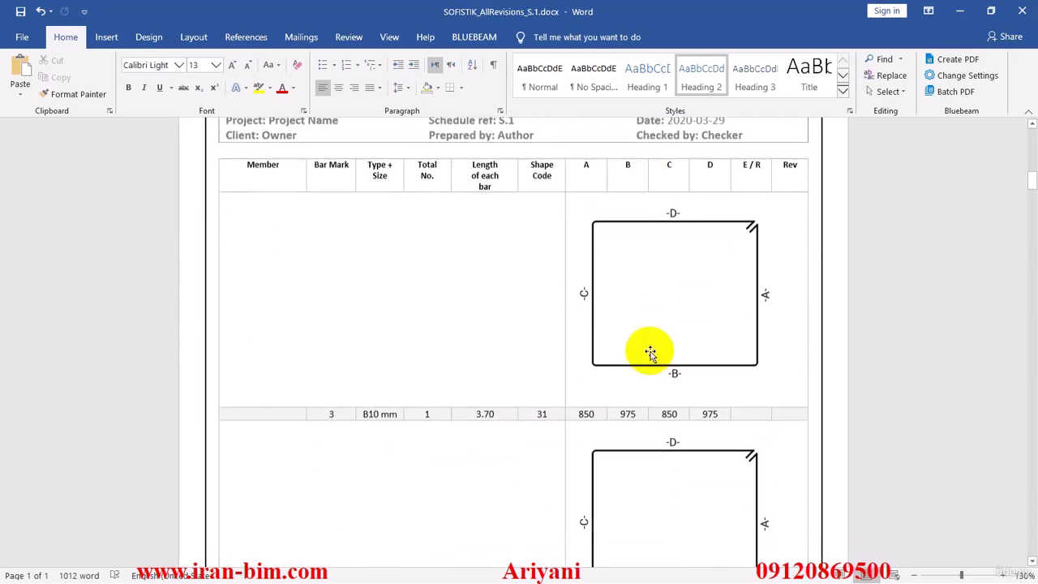
{"action": "scroll", "coordinate": [650, 350], "scroll_direction": "down", "scroll_amount": 8}
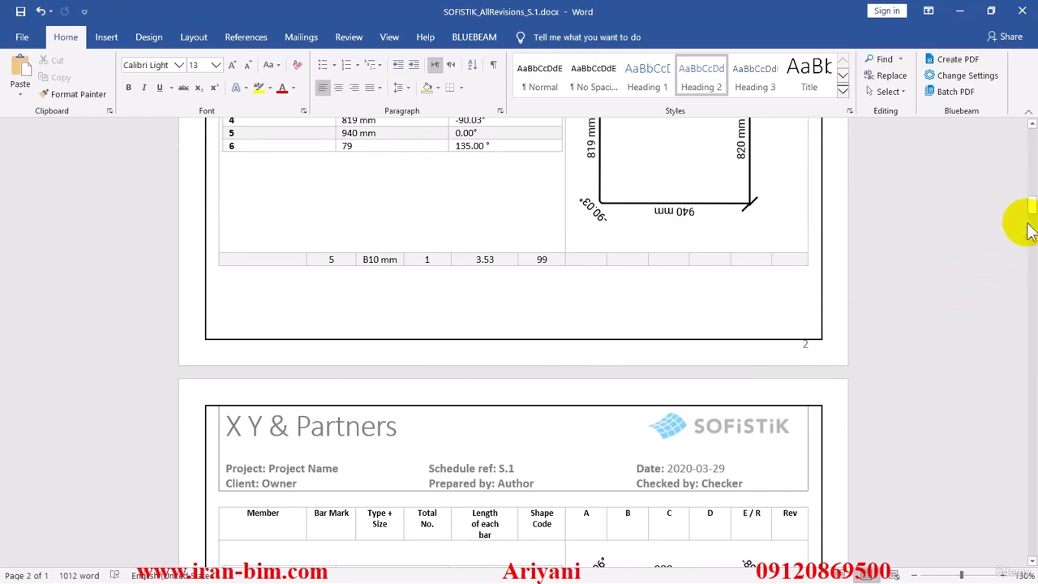
{"action": "left_click_drag", "start_coordinate": [1030, 216], "coordinate": [1033, 255]}
{"action": "double_click", "coordinate": [716, 198]}
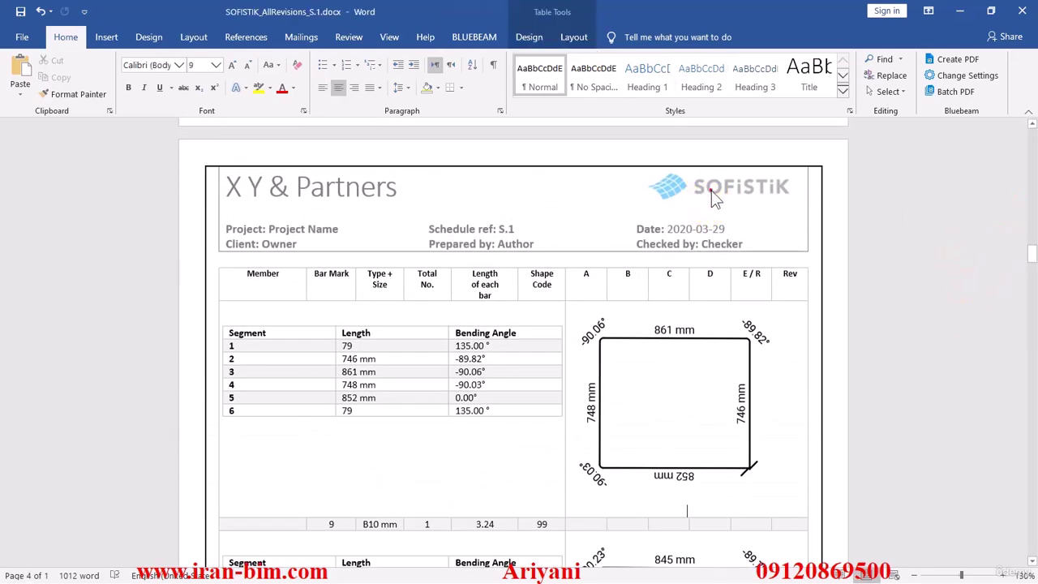
{"action": "left_click", "coordinate": [733, 201]}
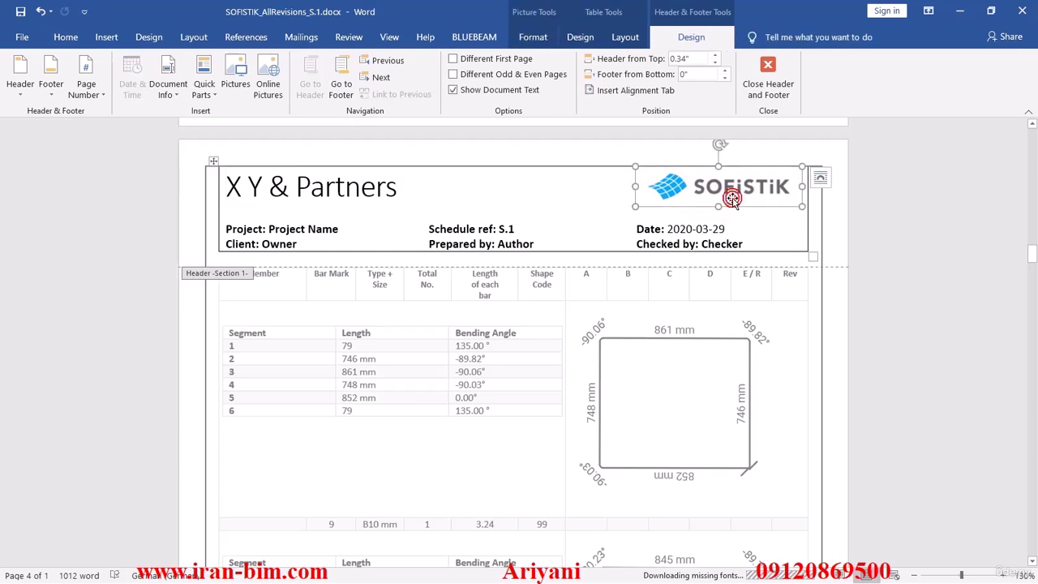
{"action": "right_click", "coordinate": [733, 202]}
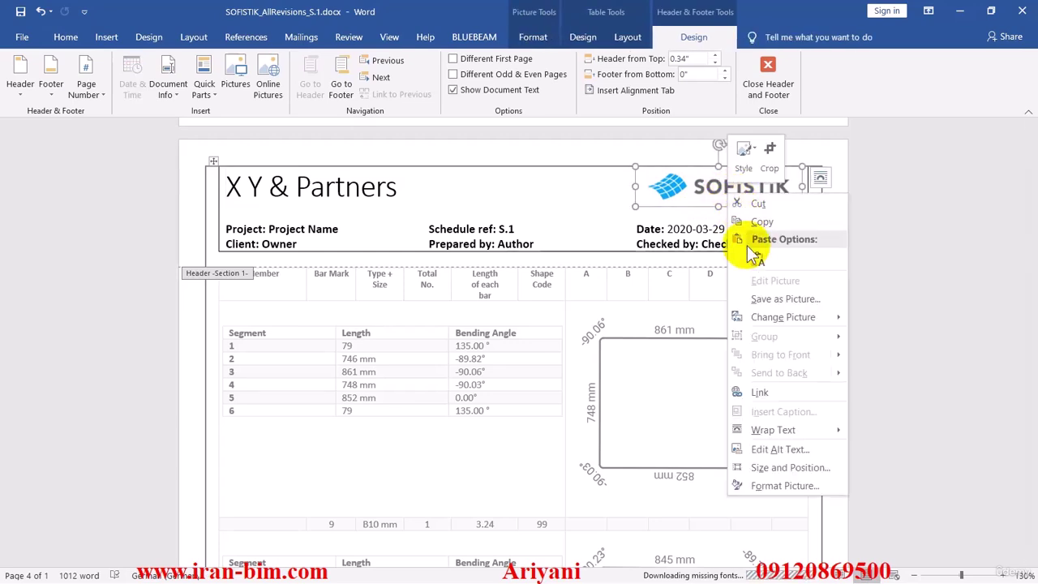
{"action": "mouse_move", "coordinate": [758, 431]}
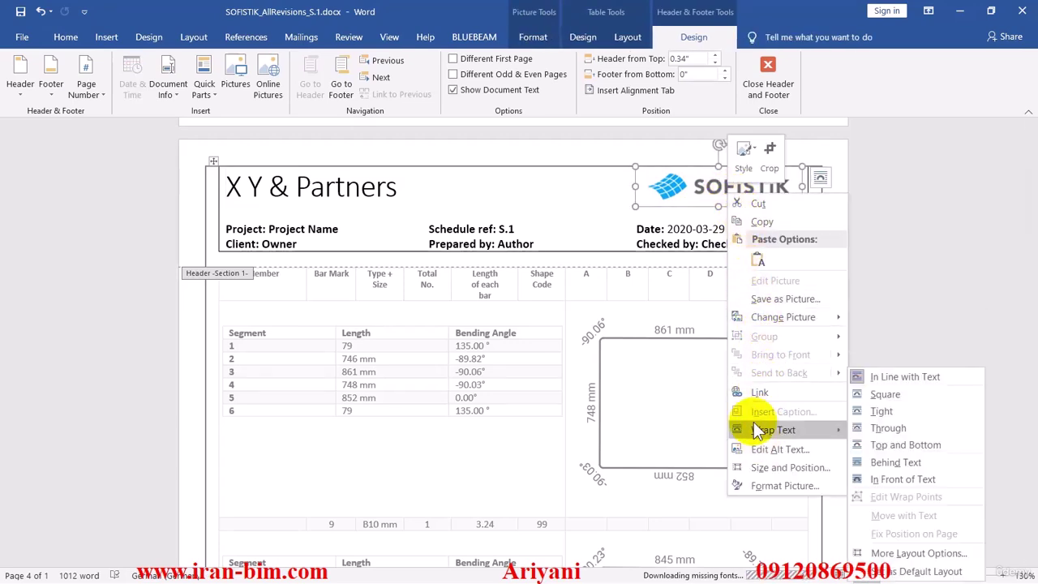
{"action": "mouse_move", "coordinate": [770, 318]}
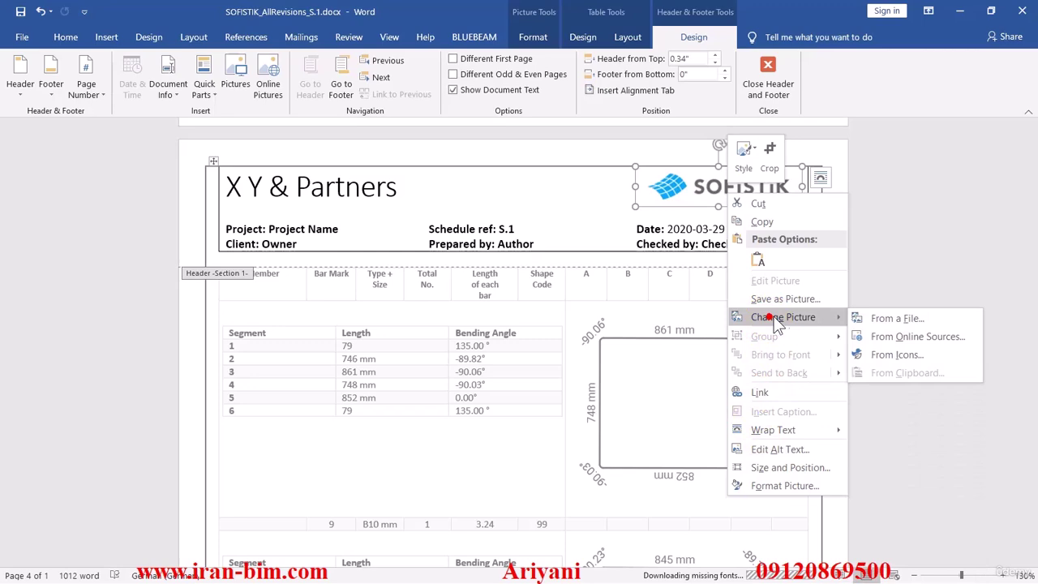
{"action": "left_click", "coordinate": [887, 319]}
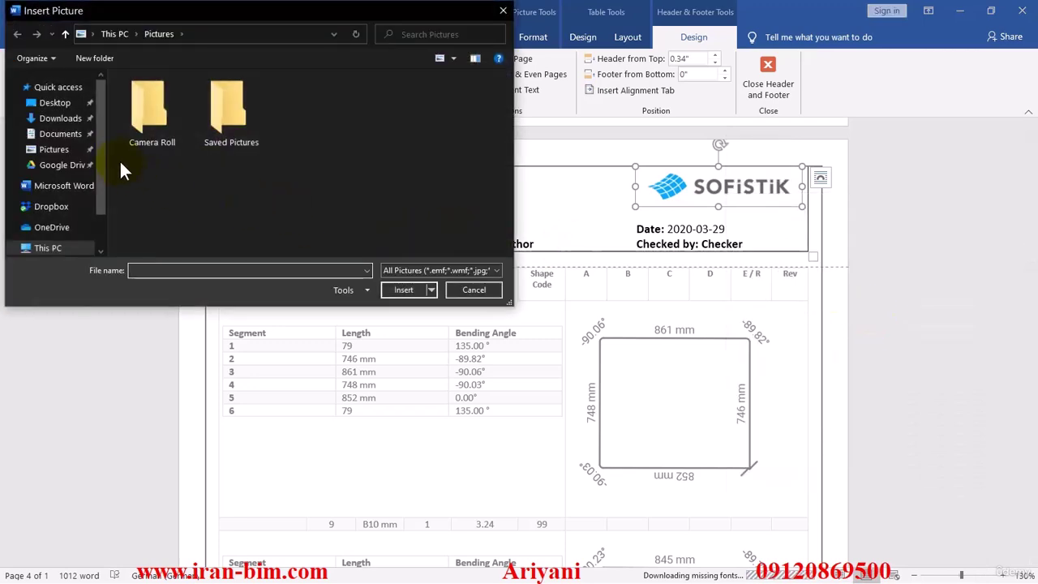
Replace the header logo with logo.jpg from the src_after_effects_logo_ESSID folder, inside the site products folder of G:\K
{"action": "scroll", "coordinate": [98, 195], "scroll_direction": "down", "scroll_amount": 2}
{"action": "left_click", "coordinate": [47, 195]}
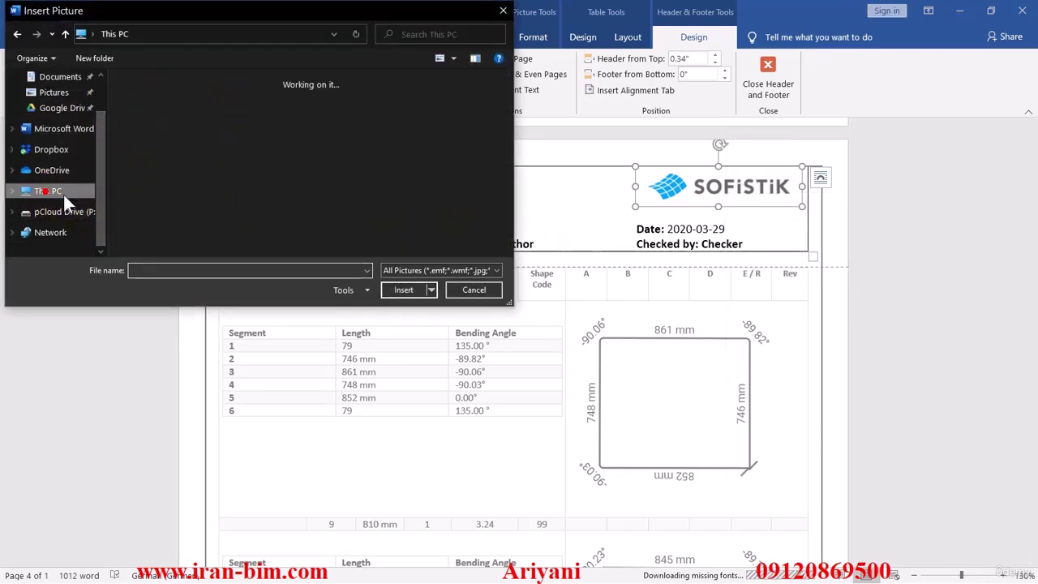
{"action": "scroll", "coordinate": [170, 231], "scroll_direction": "down", "scroll_amount": 3}
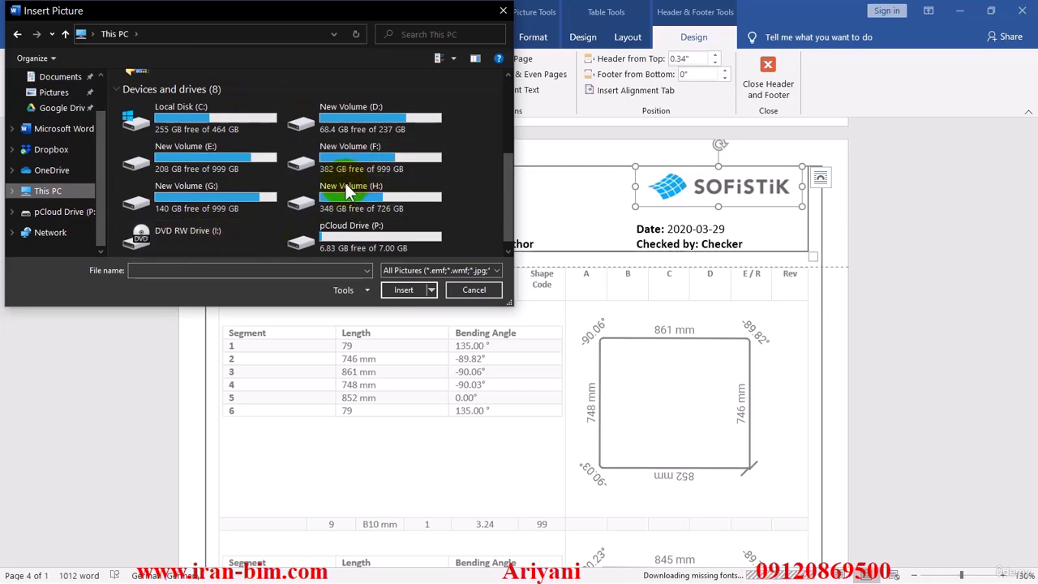
{"action": "double_click", "coordinate": [195, 192]}
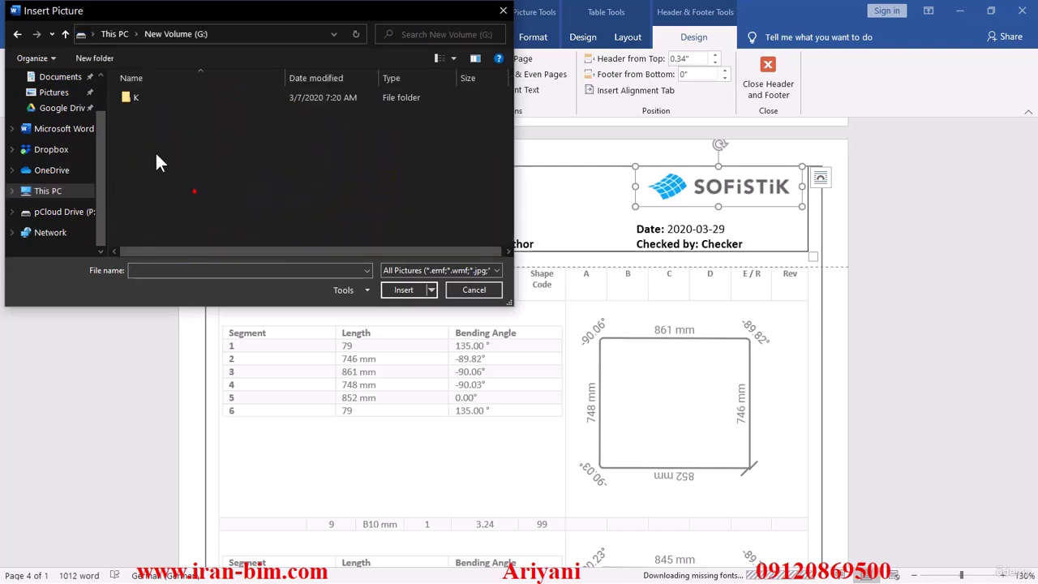
{"action": "double_click", "coordinate": [134, 97]}
{"action": "left_click", "coordinate": [142, 79]}
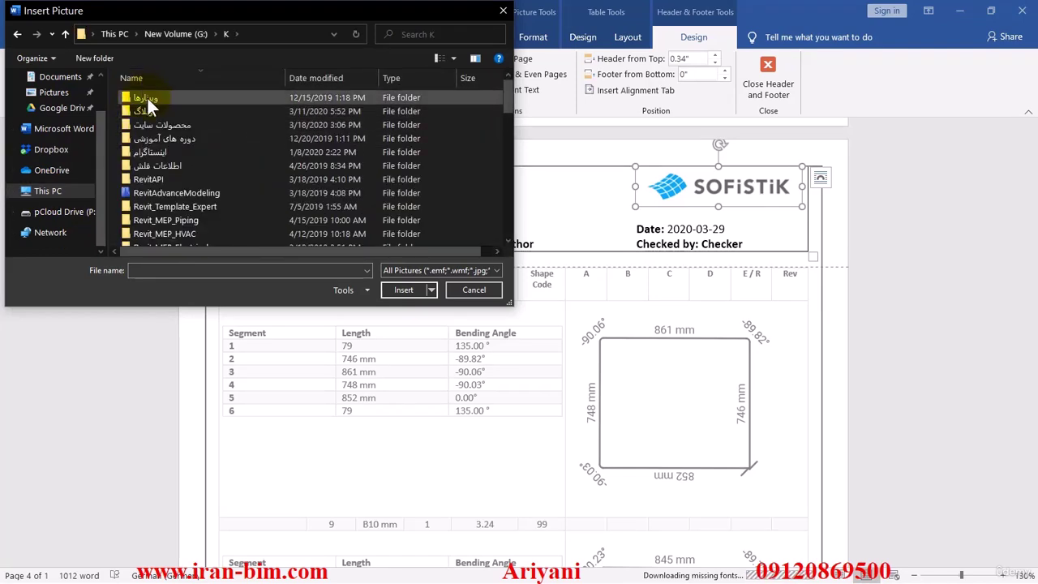
{"action": "double_click", "coordinate": [154, 122]}
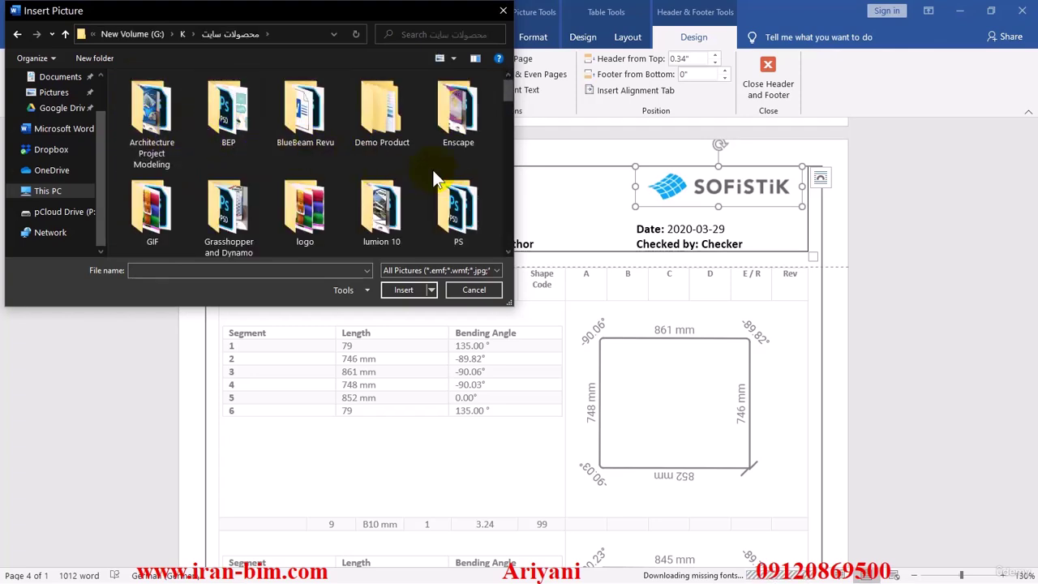
{"action": "left_click_drag", "start_coordinate": [511, 306], "coordinate": [592, 422]}
{"action": "double_click", "coordinate": [152, 299]}
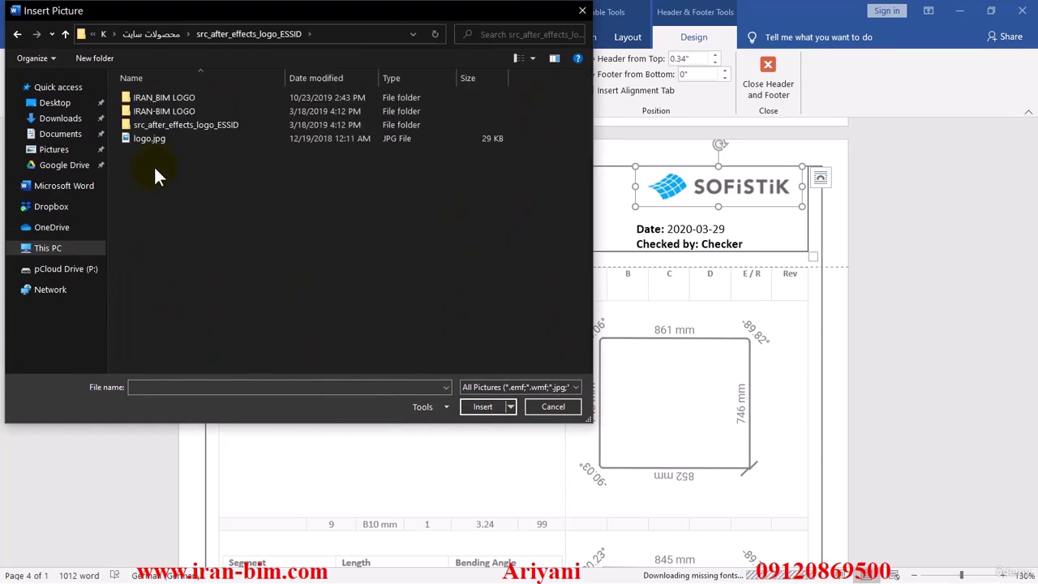
{"action": "double_click", "coordinate": [143, 135]}
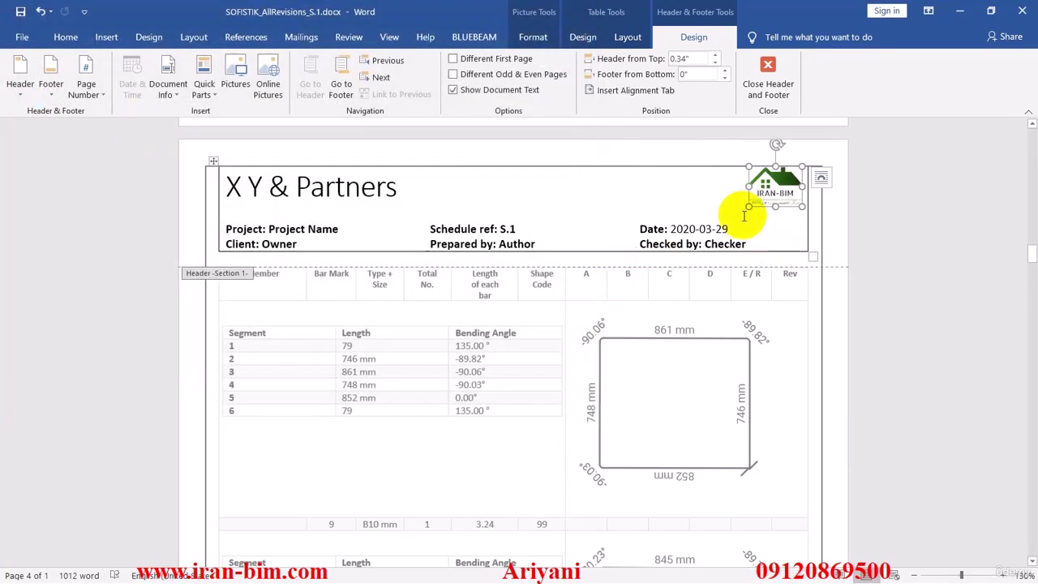
Enlarge the IRAN-BIM logo from its lower corner and return from the header to the document body
{"action": "left_click_drag", "start_coordinate": [748, 208], "coordinate": [715, 231]}
{"action": "left_click", "coordinate": [867, 249]}
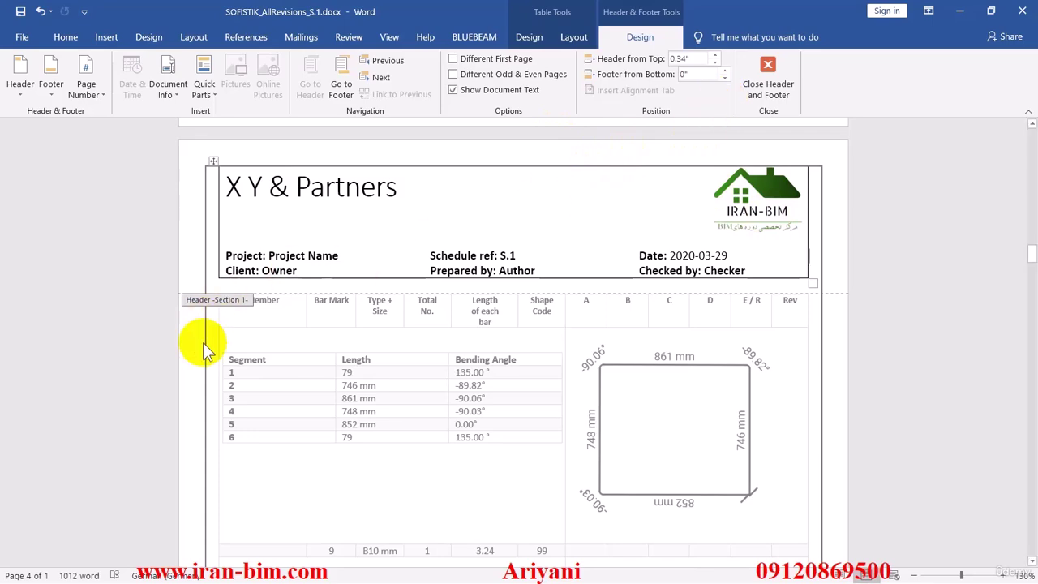
{"action": "double_click", "coordinate": [227, 363]}
Examine the header logo on the following pages, the remaining bar shapes, the Fabric Schedule and the Fabric Cut List
{"action": "scroll", "coordinate": [447, 352], "scroll_direction": "down", "scroll_amount": 10}
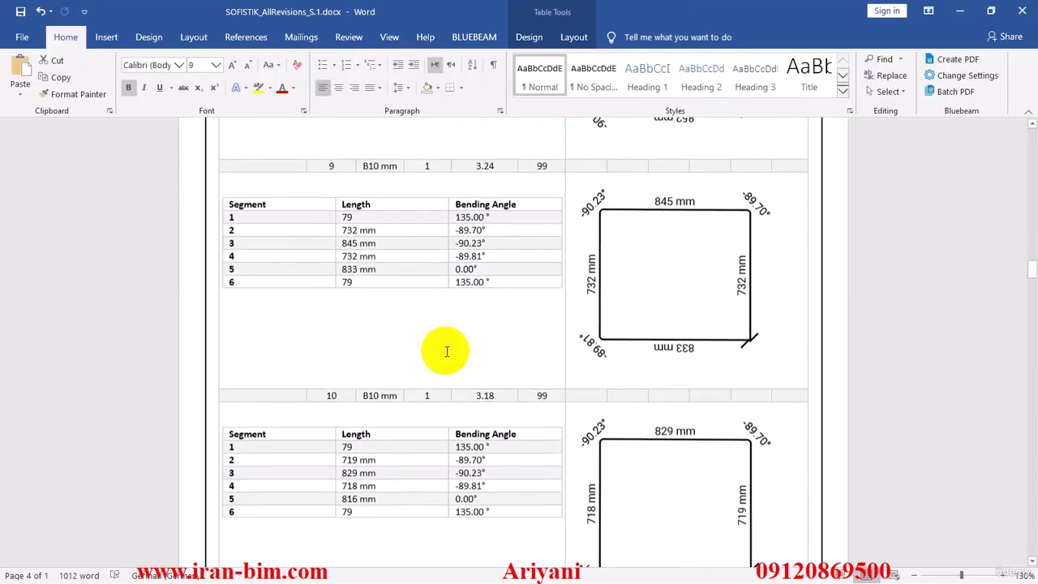
{"action": "scroll", "coordinate": [443, 349], "scroll_direction": "down", "scroll_amount": 10}
{"action": "scroll", "coordinate": [397, 300], "scroll_direction": "down", "scroll_amount": 4}
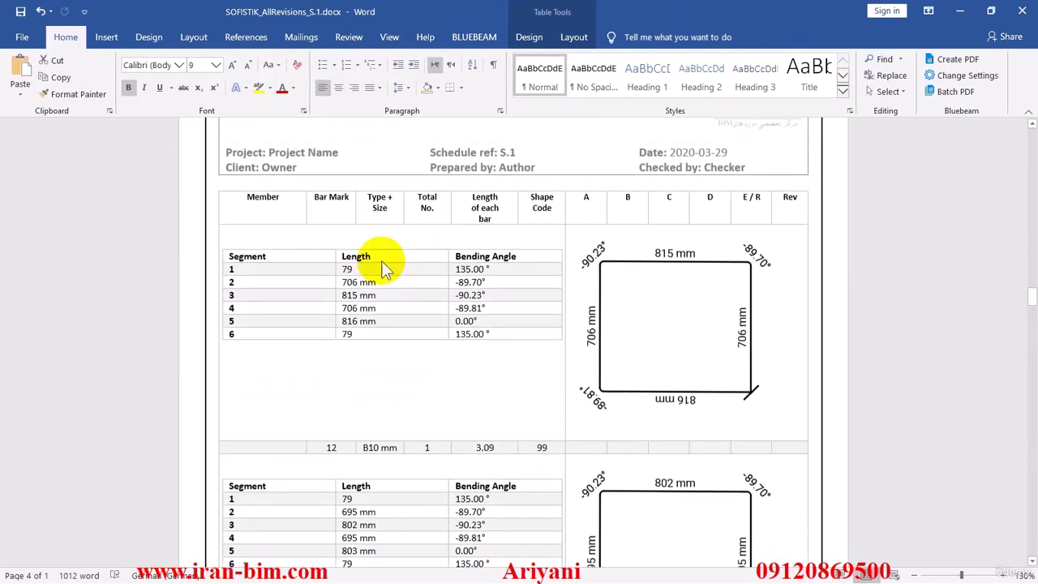
{"action": "scroll", "coordinate": [357, 228], "scroll_direction": "up", "scroll_amount": 3}
{"action": "scroll", "coordinate": [318, 378], "scroll_direction": "down", "scroll_amount": 10}
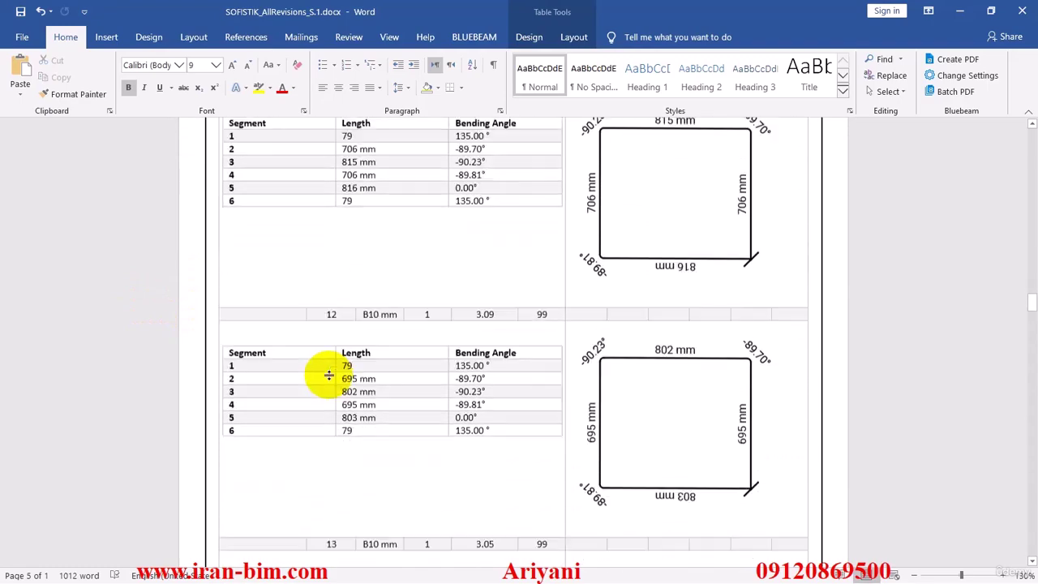
{"action": "scroll", "coordinate": [1012, 349], "scroll_direction": "down", "scroll_amount": 3}
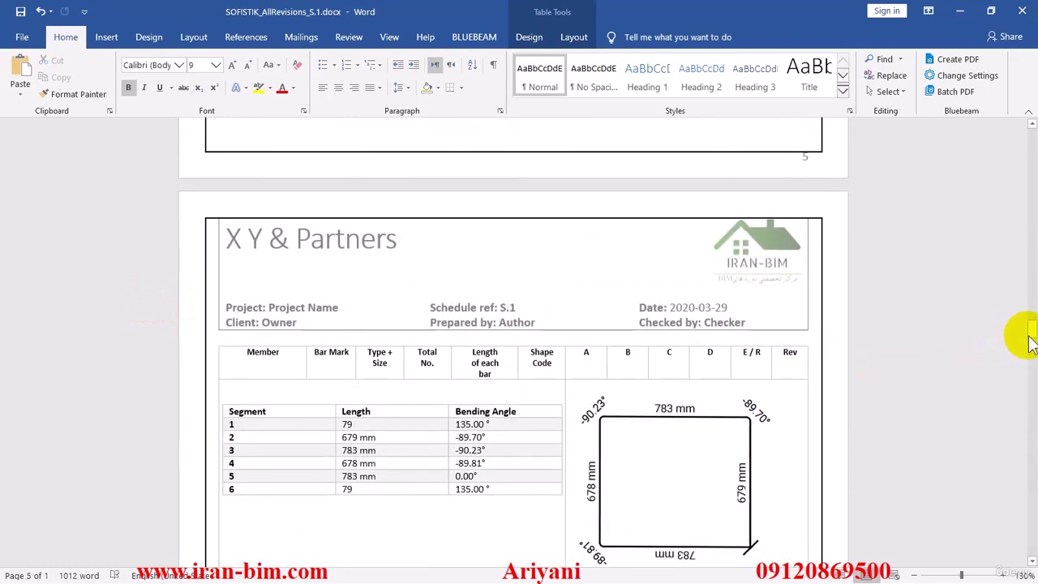
{"action": "left_click_drag", "start_coordinate": [1030, 343], "coordinate": [997, 510]}
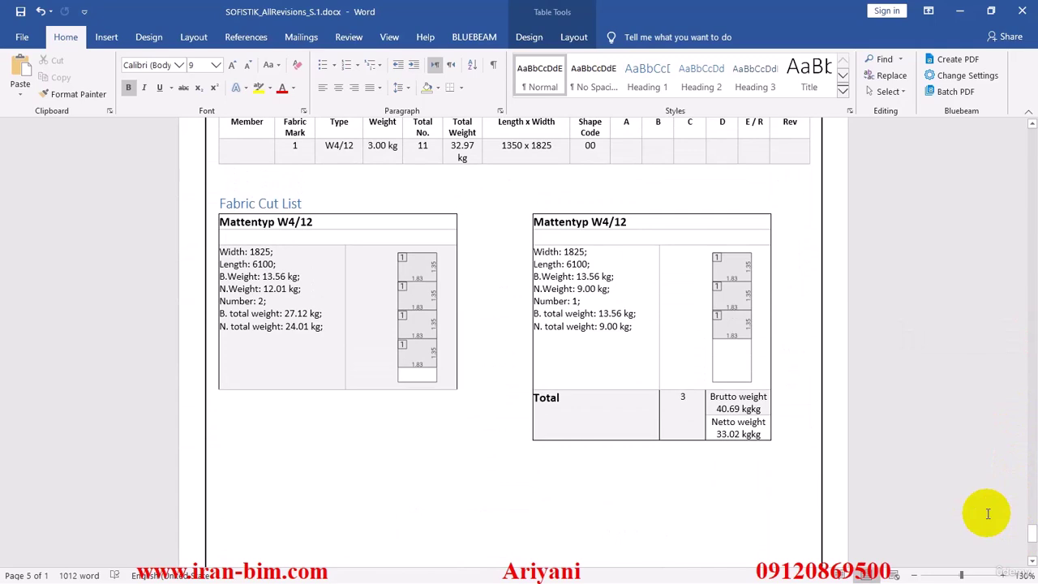
{"action": "left_click", "coordinate": [736, 289]}
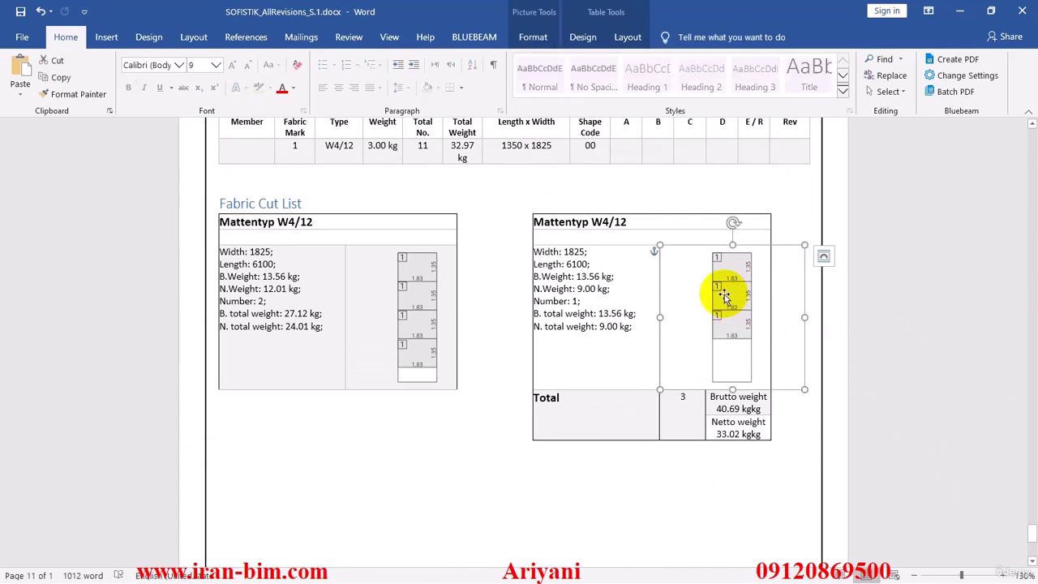
{"action": "scroll", "coordinate": [686, 283], "scroll_direction": "up", "scroll_amount": 15}
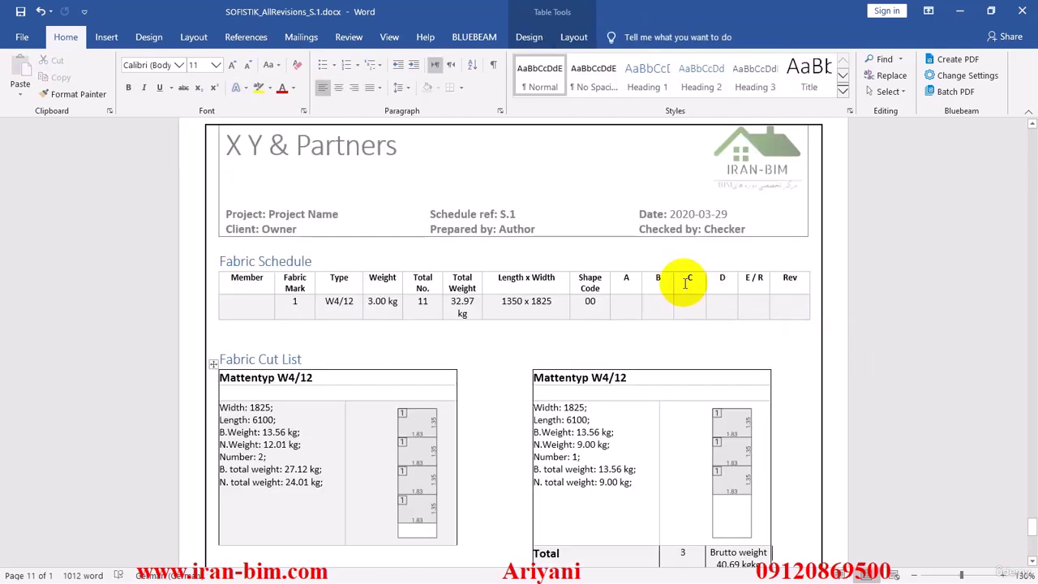
Close the schedule document without saving the changes and return to the Revit model
{"action": "left_click", "coordinate": [1023, 10]}
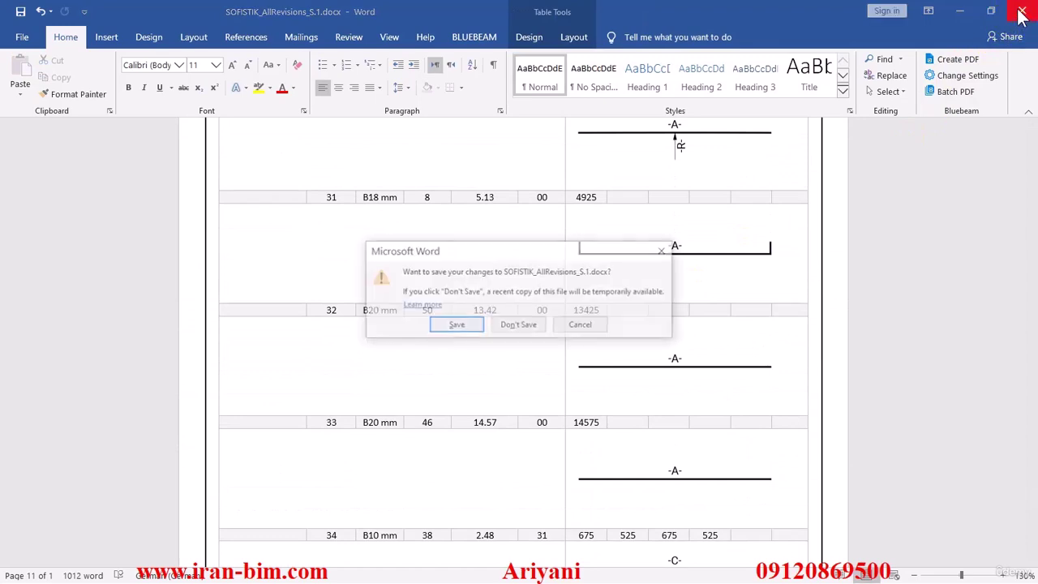
{"action": "left_click", "coordinate": [520, 326]}
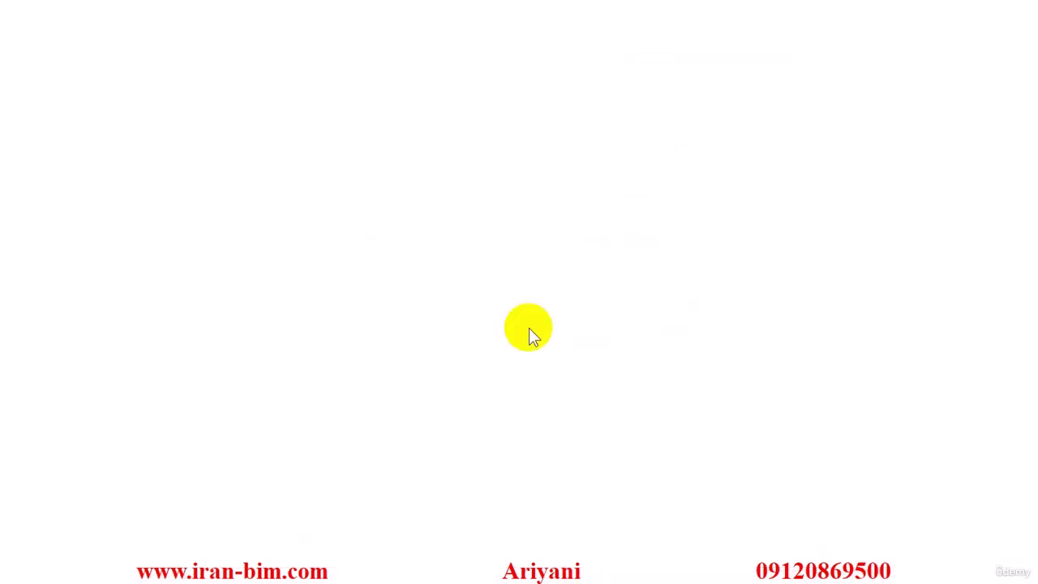
Inspect the identity data, including the Image parameter, and the type properties of the column's stirrup set in the 3D view
{"action": "left_click", "coordinate": [962, 81]}
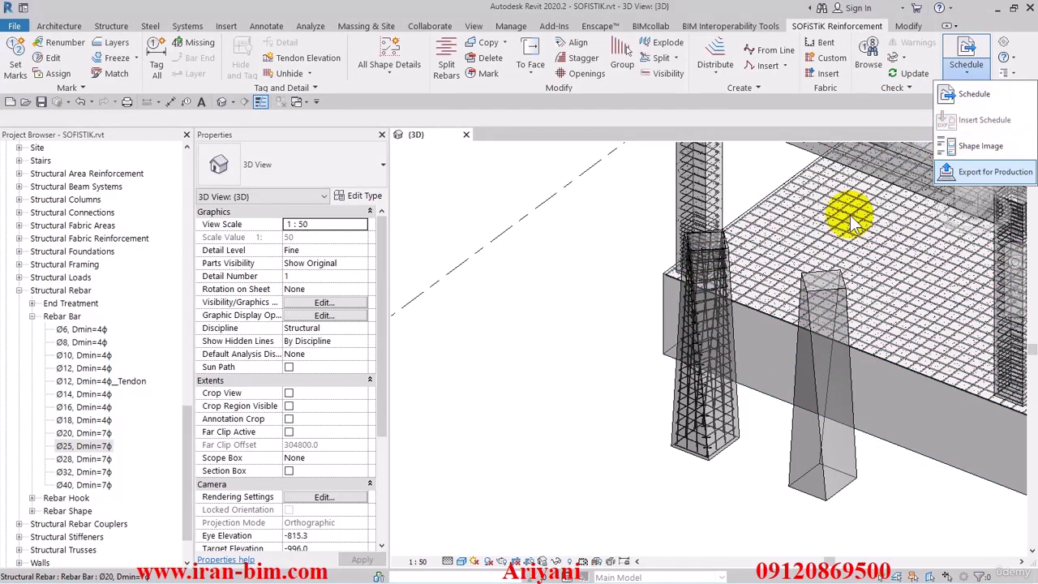
{"action": "left_click", "coordinate": [644, 241]}
{"action": "scroll", "coordinate": [637, 322], "scroll_direction": "up", "scroll_amount": 3}
{"action": "left_click", "coordinate": [670, 277]}
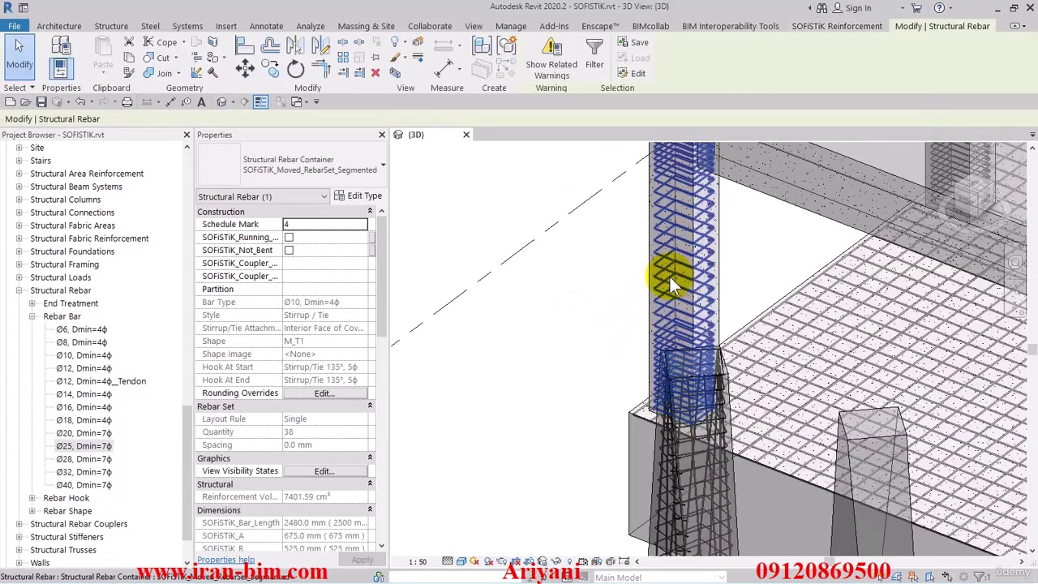
{"action": "left_click_drag", "start_coordinate": [383, 306], "coordinate": [372, 485]}
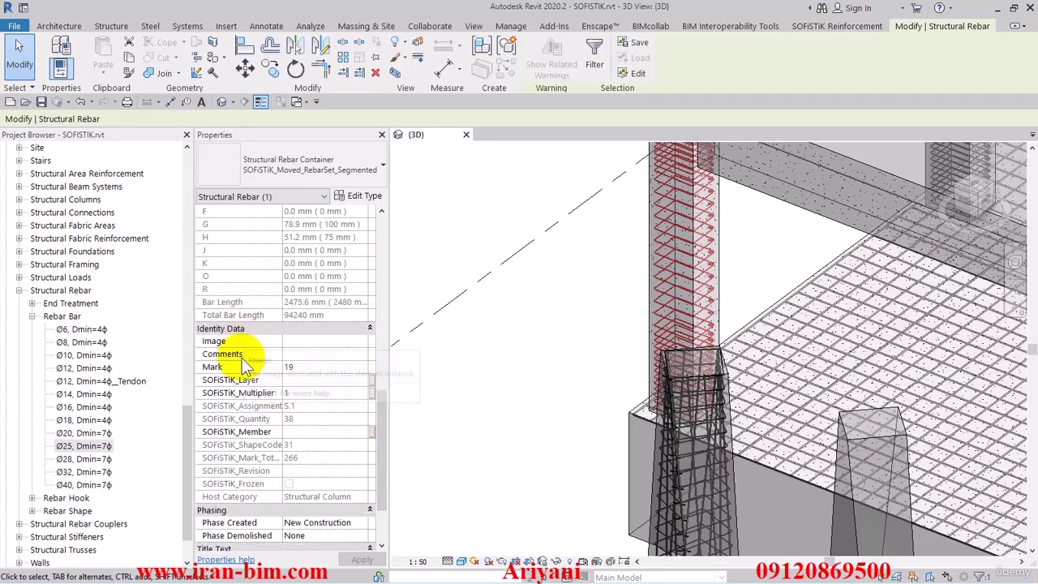
{"action": "left_click", "coordinate": [354, 196]}
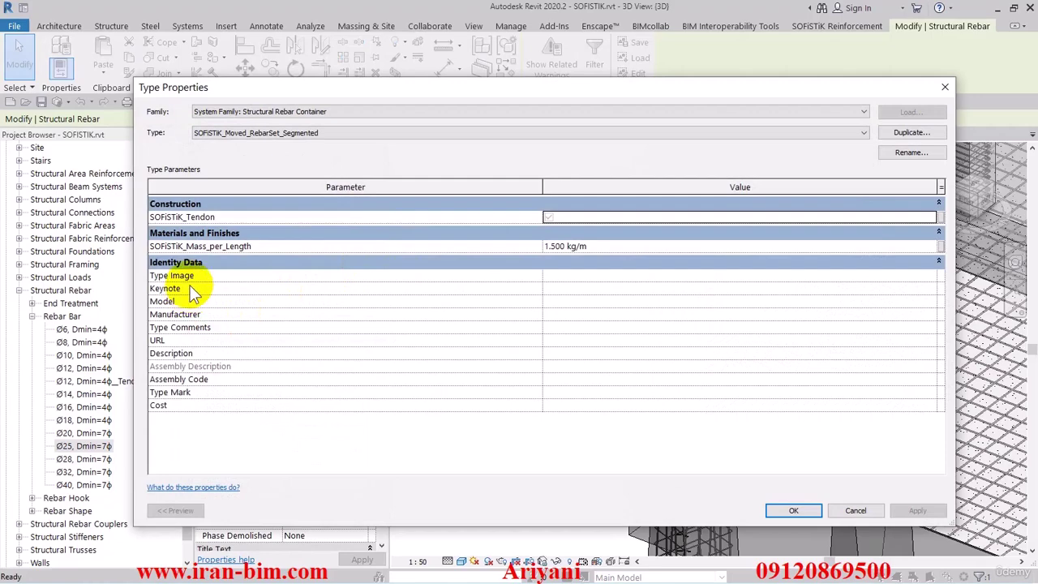
{"action": "left_click", "coordinate": [791, 510]}
{"action": "left_click", "coordinate": [568, 256]}
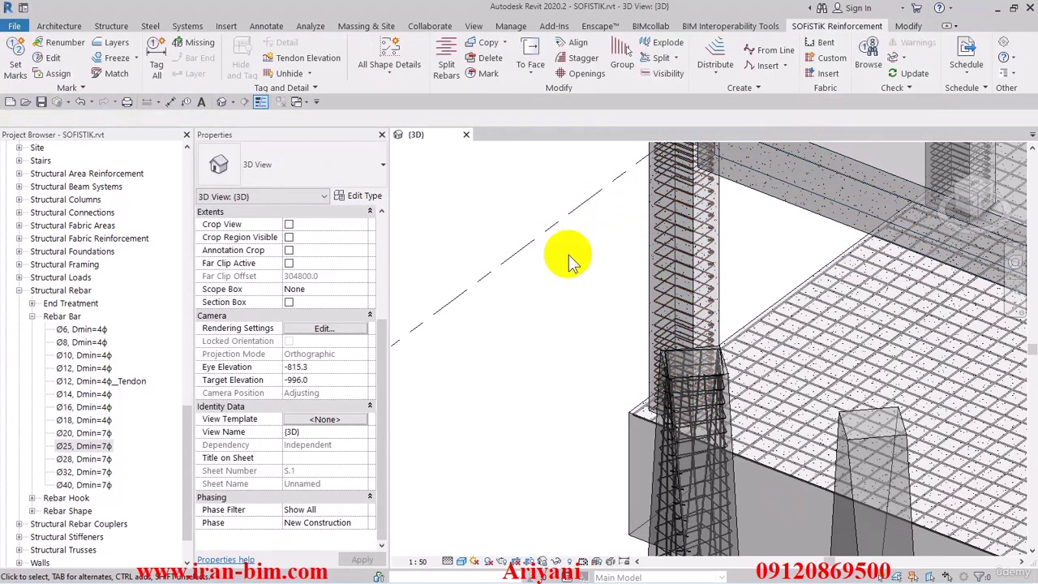
Generate the reinforcement shape images for sheet S.1 - Unnamed and check the Image parameter of the column's stirrup set
{"action": "left_click", "coordinate": [966, 65]}
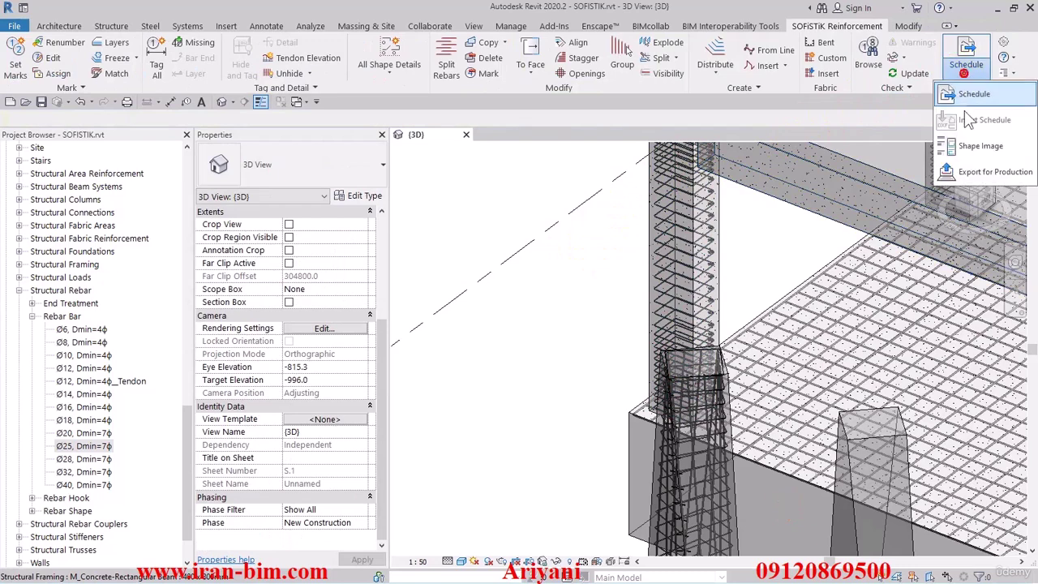
{"action": "left_click", "coordinate": [968, 172]}
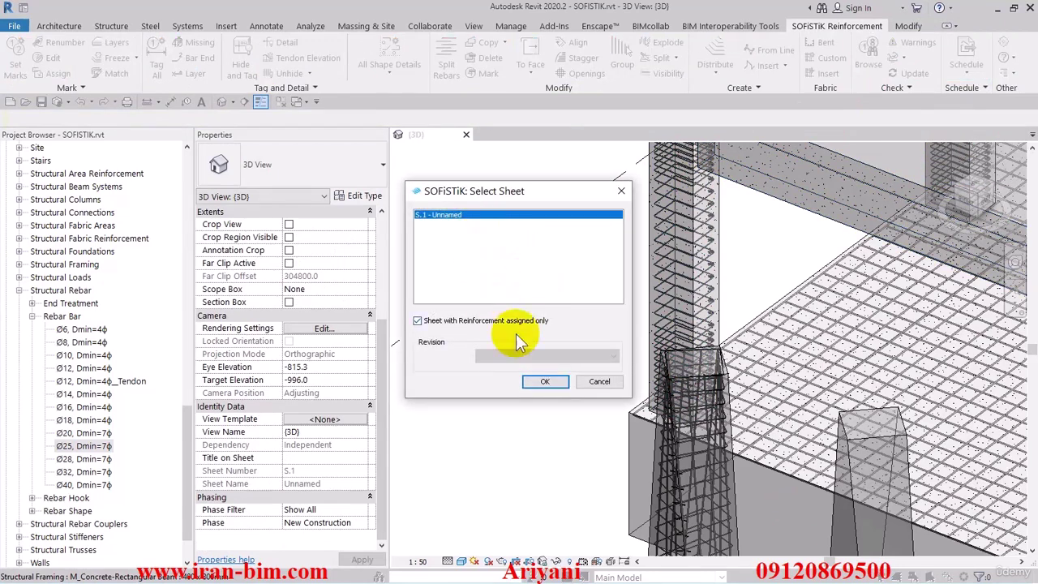
{"action": "left_click", "coordinate": [546, 382]}
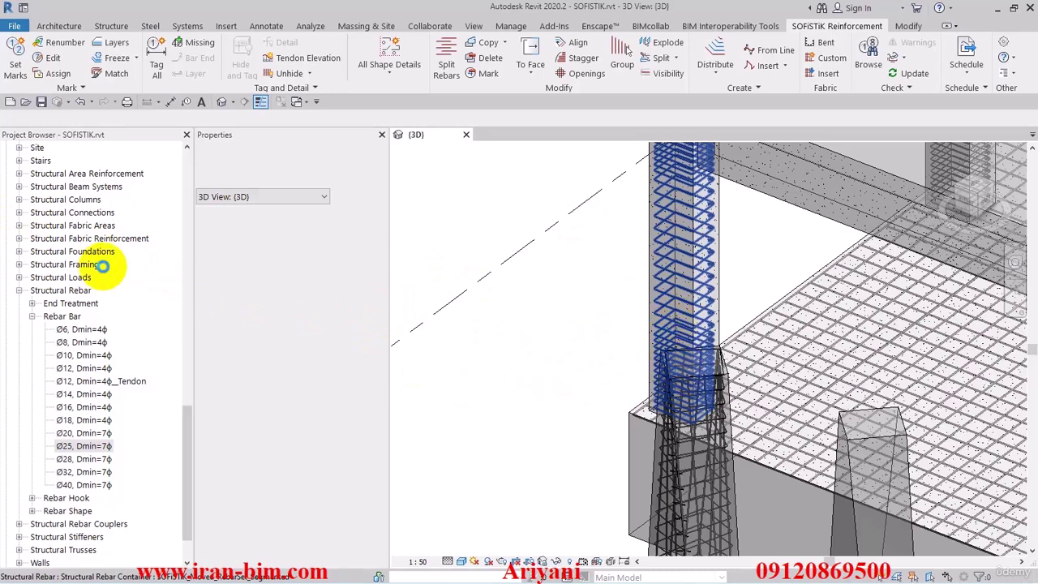
{"action": "key", "text": "Escape"}
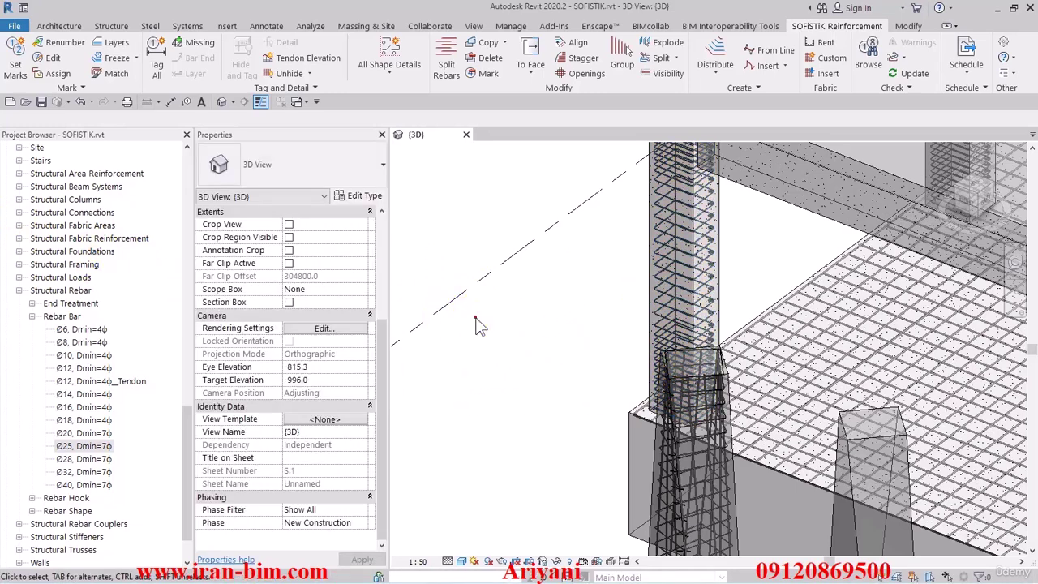
{"action": "left_click", "coordinate": [668, 283]}
{"action": "scroll", "coordinate": [310, 381], "scroll_direction": "down", "scroll_amount": 3}
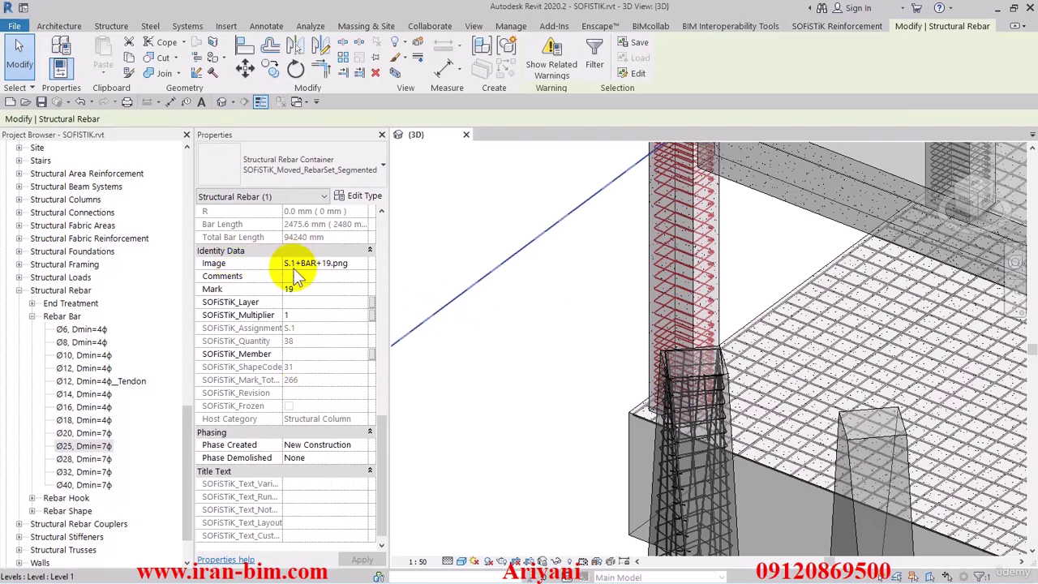
Review the generated shape images and their file paths in the project's managed images list, leaving it unchanged
{"action": "left_click", "coordinate": [430, 271]}
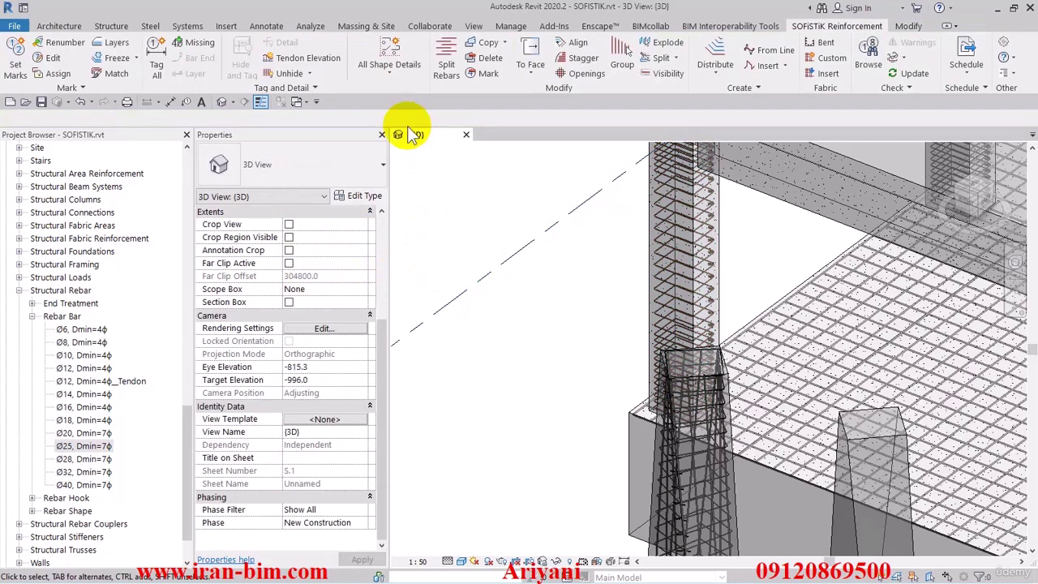
{"action": "left_click", "coordinate": [226, 26]}
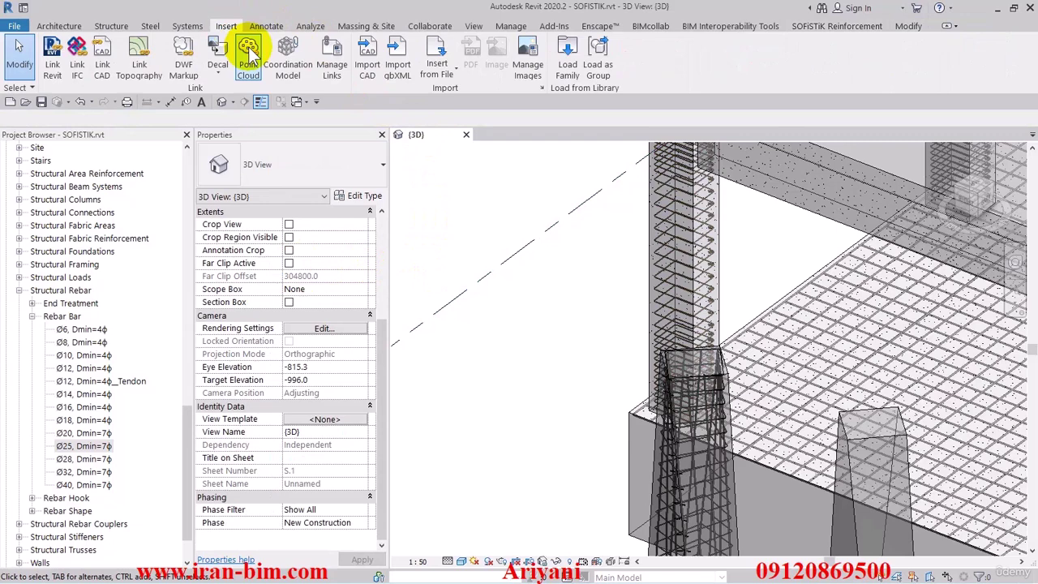
{"action": "left_click", "coordinate": [528, 65]}
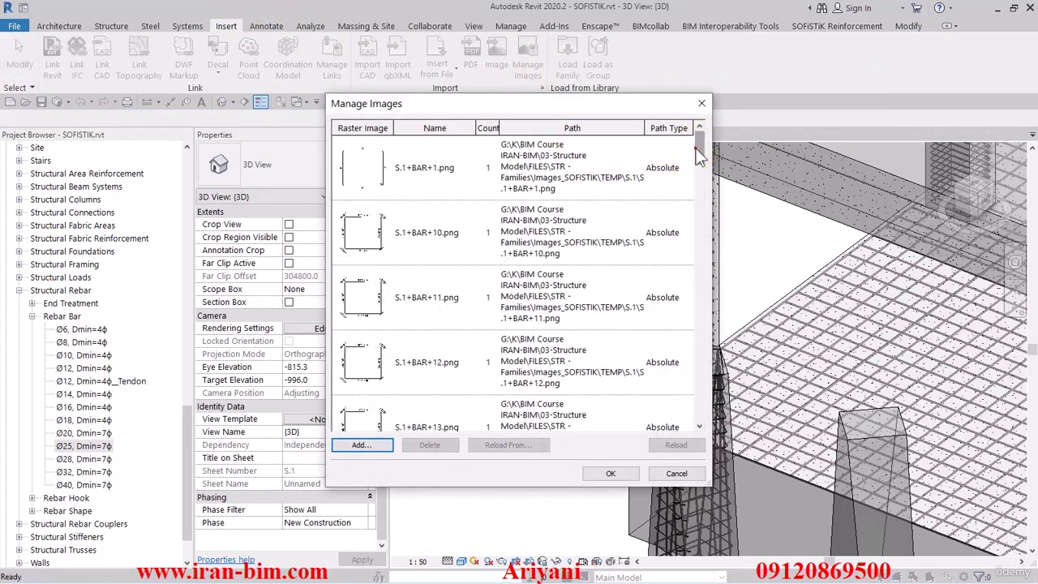
{"action": "left_click_drag", "start_coordinate": [692, 195], "coordinate": [703, 436]}
{"action": "left_click", "coordinate": [677, 473]}
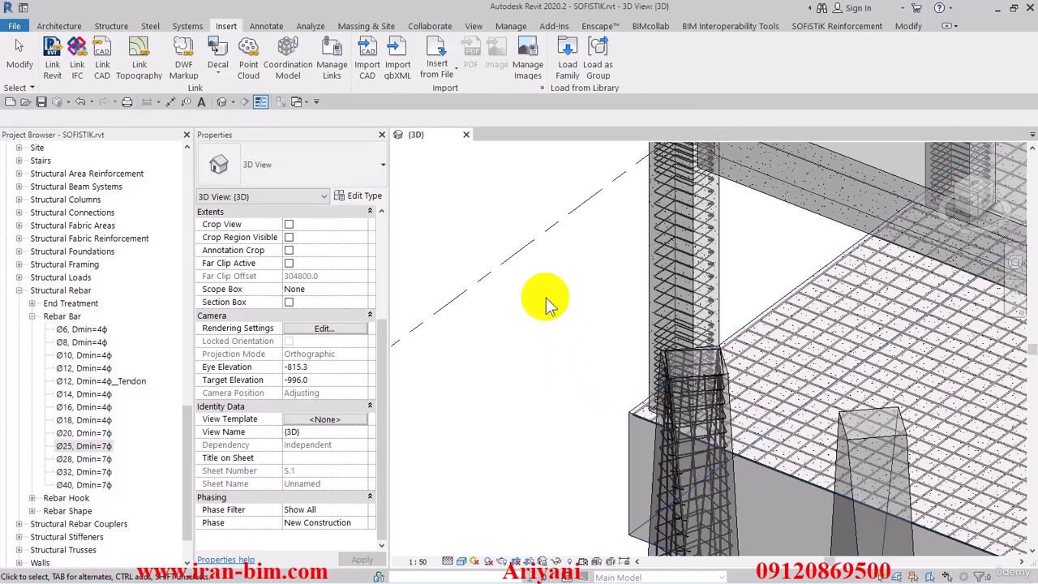
Create a new schedule for the Structural Rebar category
{"action": "left_click", "coordinate": [474, 26]}
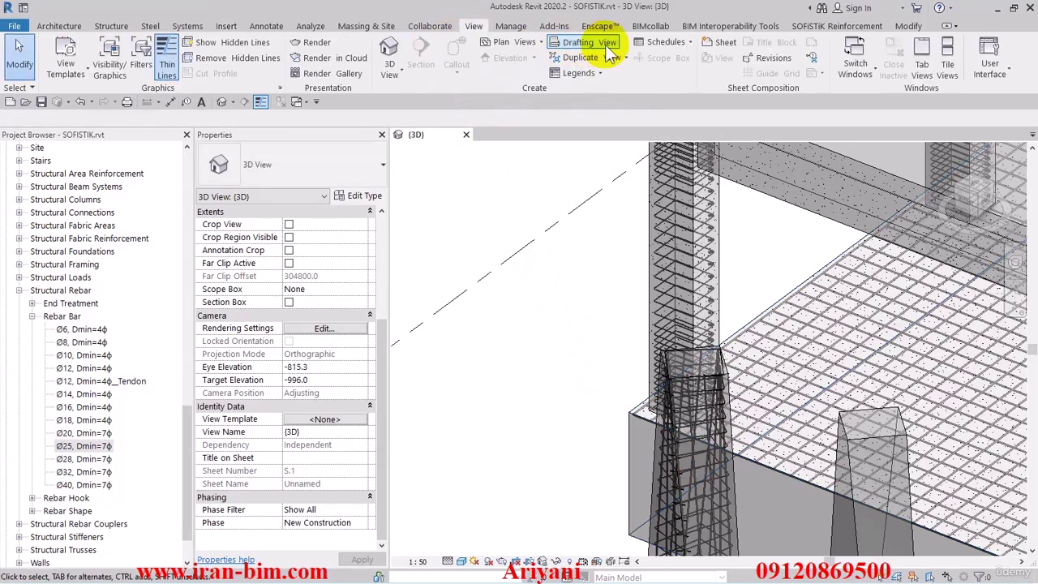
{"action": "left_click", "coordinate": [666, 42]}
{"action": "left_click", "coordinate": [682, 62]}
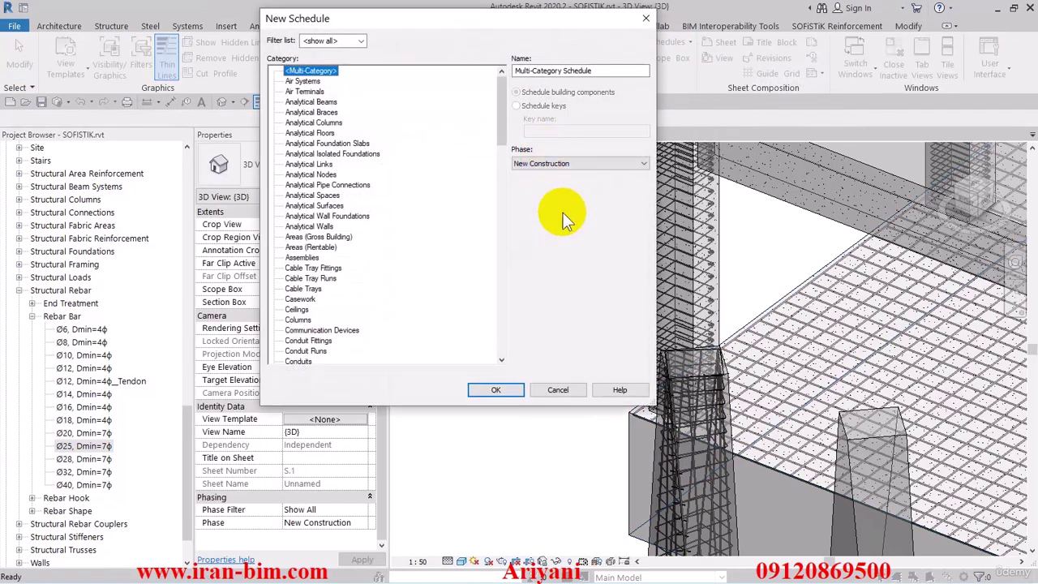
{"action": "left_click_drag", "start_coordinate": [502, 84], "coordinate": [503, 362]}
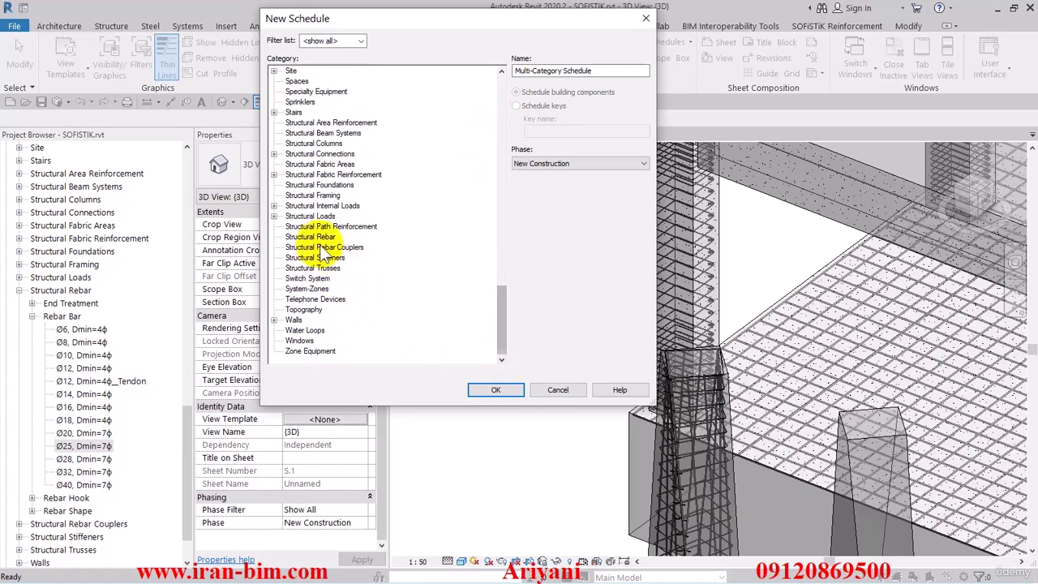
{"action": "left_click", "coordinate": [311, 236]}
{"action": "left_click", "coordinate": [498, 391]}
Add the Family and Type and Image fields to the rebar schedule
{"action": "left_click", "coordinate": [300, 238]}
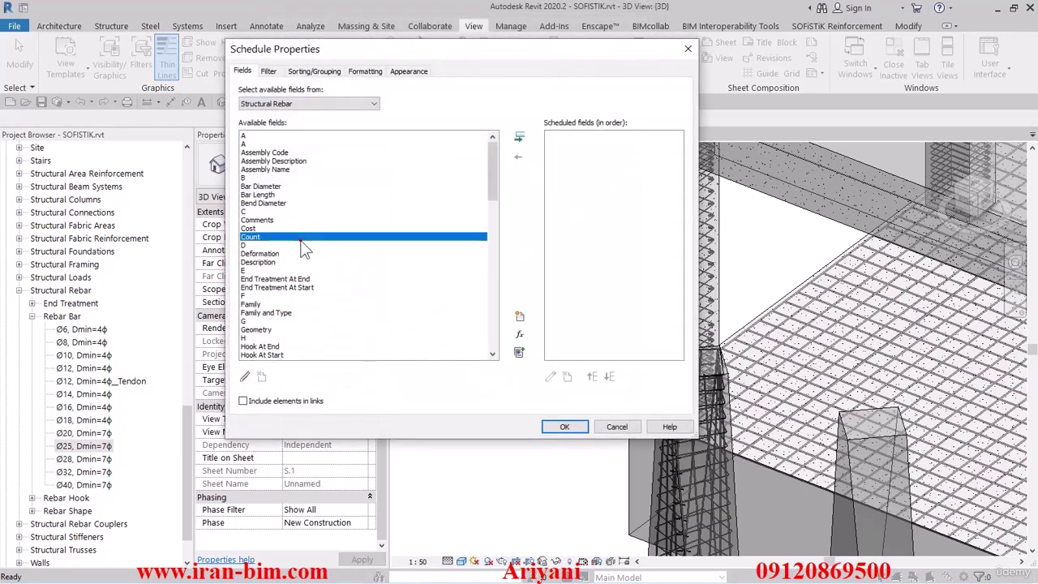
{"action": "key", "text": "f"}
{"action": "key", "text": "Down"}
{"action": "key", "text": "Down"}
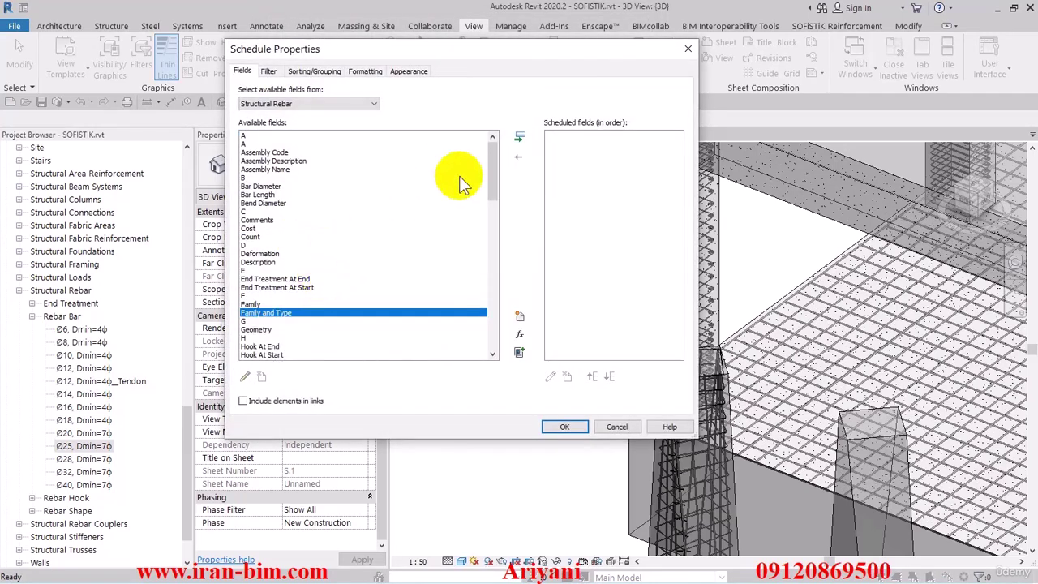
{"action": "left_click", "coordinate": [517, 135]}
{"action": "left_click", "coordinate": [379, 203]}
{"action": "key", "text": "i"}
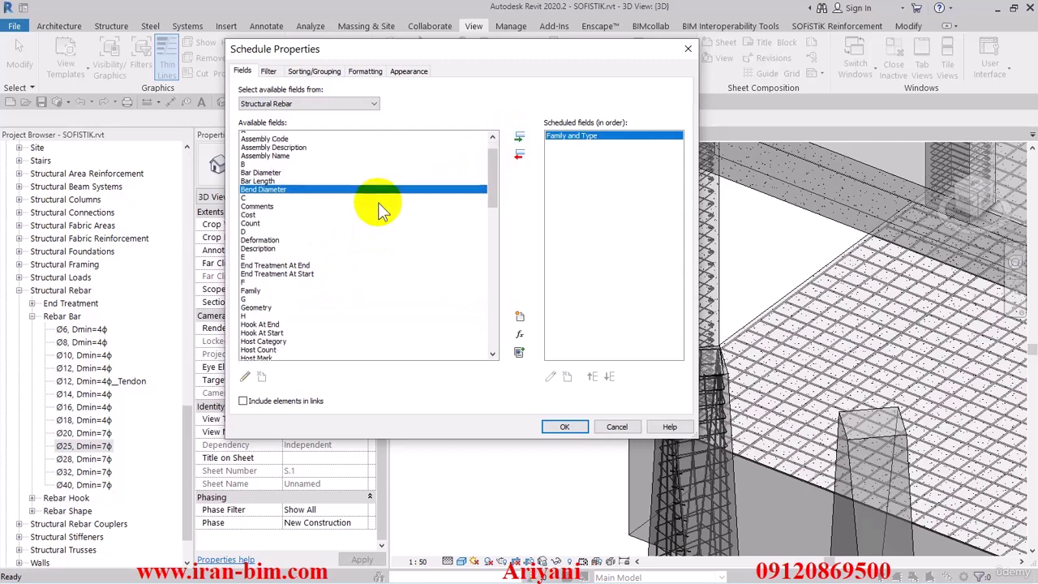
{"action": "scroll", "coordinate": [372, 225], "scroll_direction": "down", "scroll_amount": 1}
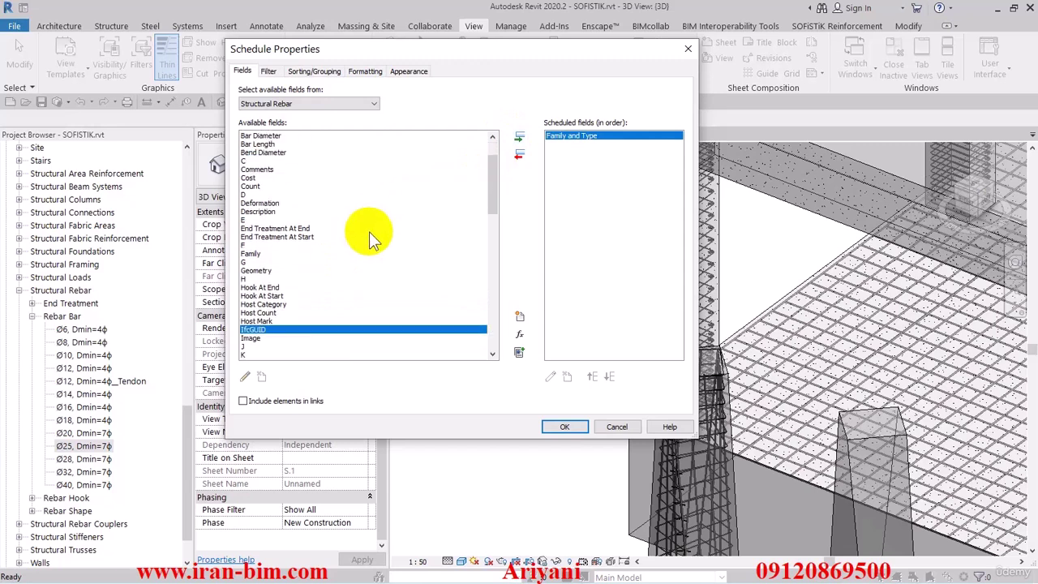
{"action": "double_click", "coordinate": [270, 339]}
Sort the schedule by Family and Type in ascending order with a blank line between groups, and review the resulting rows
{"action": "left_click", "coordinate": [361, 73]}
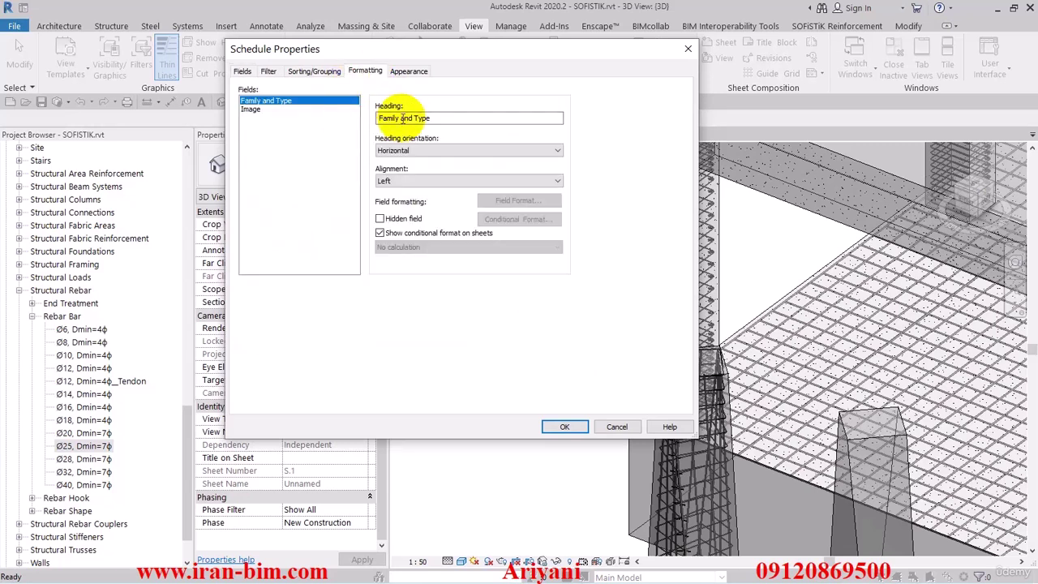
{"action": "left_click", "coordinate": [314, 71]}
{"action": "left_click", "coordinate": [409, 99]}
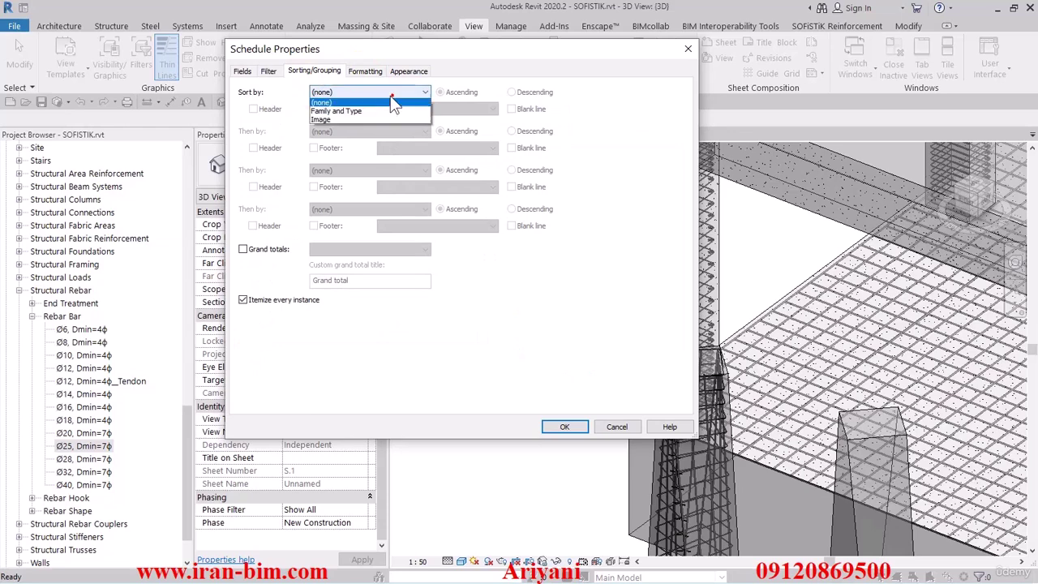
{"action": "left_click", "coordinate": [358, 111]}
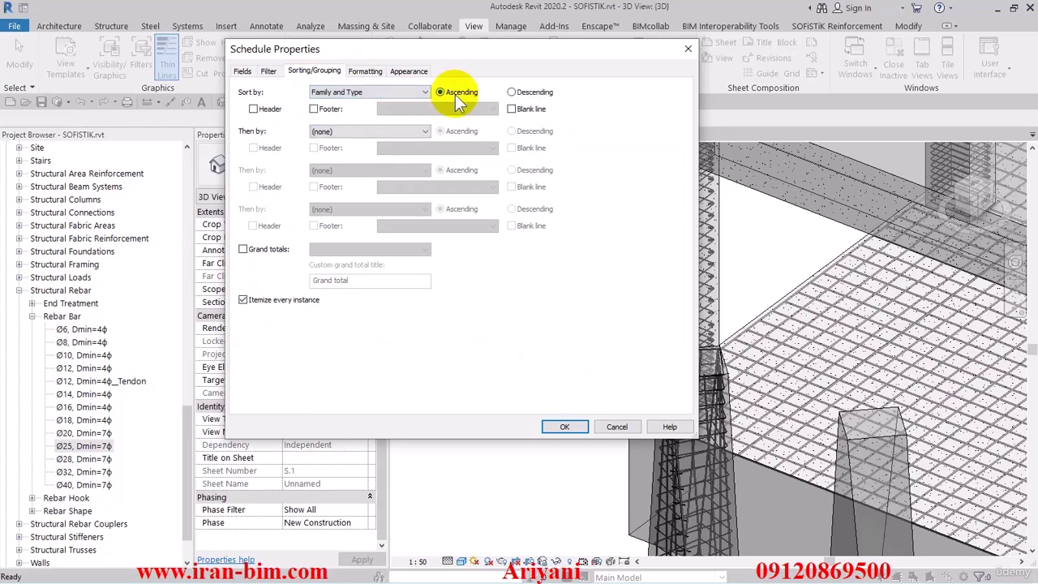
{"action": "left_click", "coordinate": [535, 109]}
{"action": "left_click", "coordinate": [563, 427]}
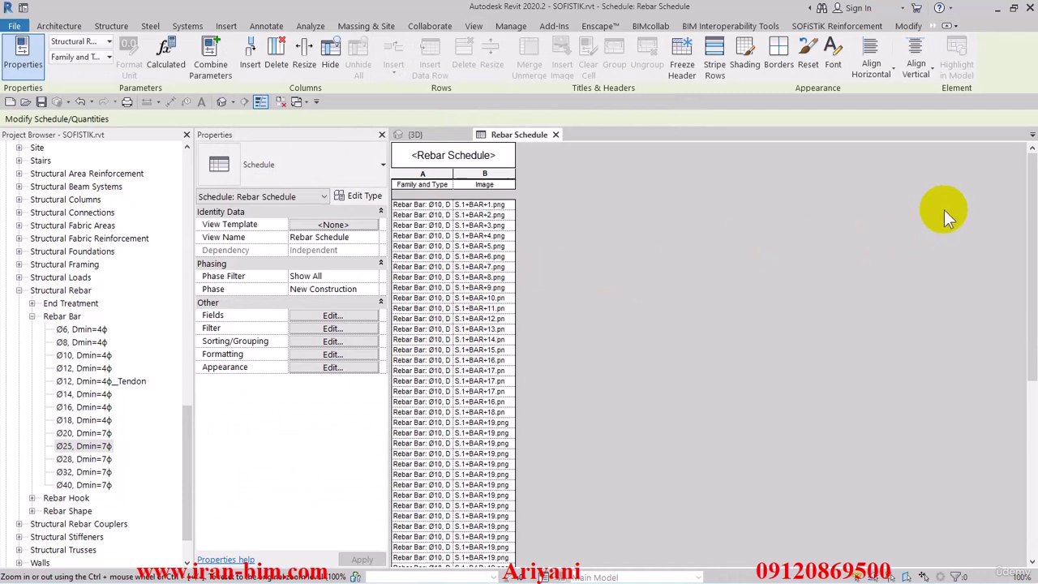
{"action": "left_click_drag", "start_coordinate": [1027, 235], "coordinate": [1026, 414]}
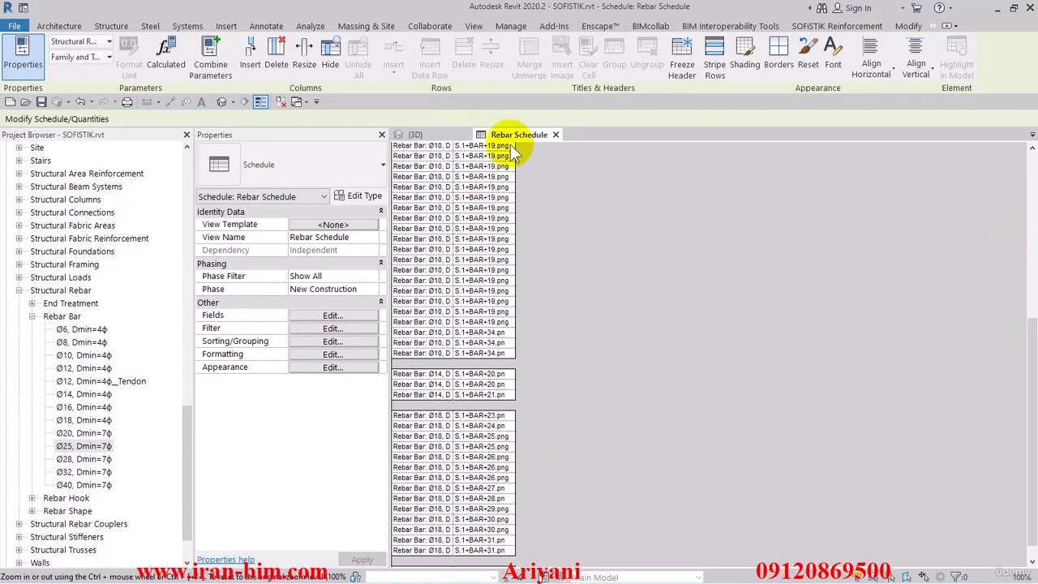
Add the Count field to the rebar schedule and place it between Family and Type and Image
{"action": "left_click", "coordinate": [333, 327]}
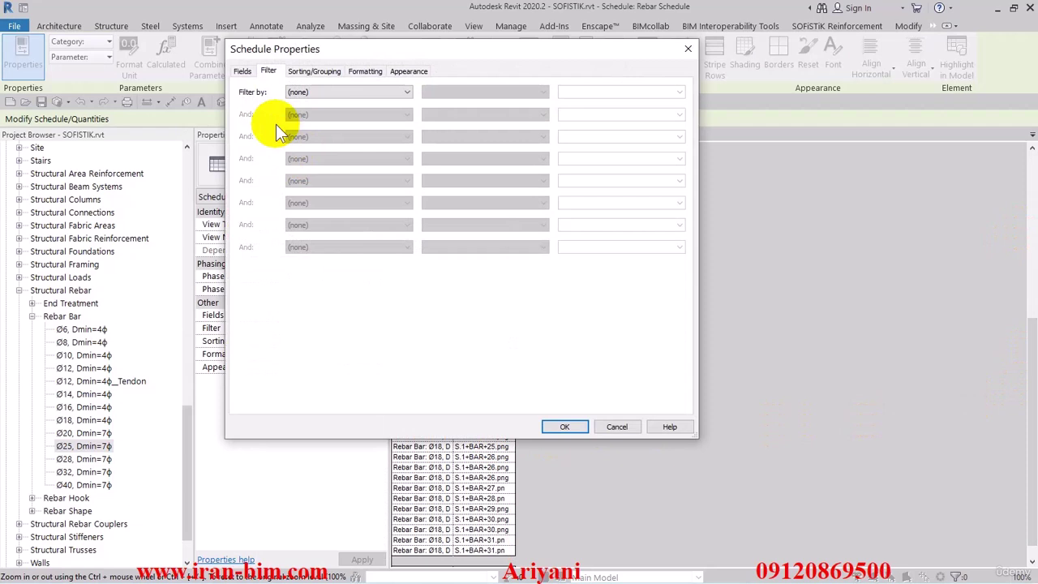
{"action": "left_click", "coordinate": [242, 72]}
{"action": "left_click", "coordinate": [315, 195]}
{"action": "double_click", "coordinate": [252, 237]}
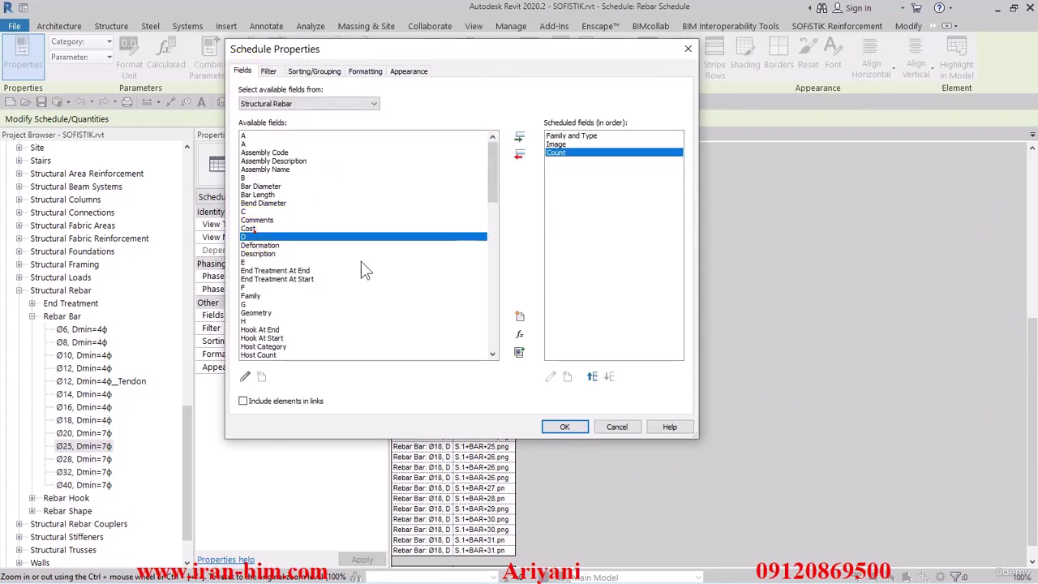
{"action": "left_click", "coordinate": [593, 377]}
Enable grand totals with title, count and totals, and stop itemizing every instance in the rebar schedule
{"action": "left_click", "coordinate": [314, 73]}
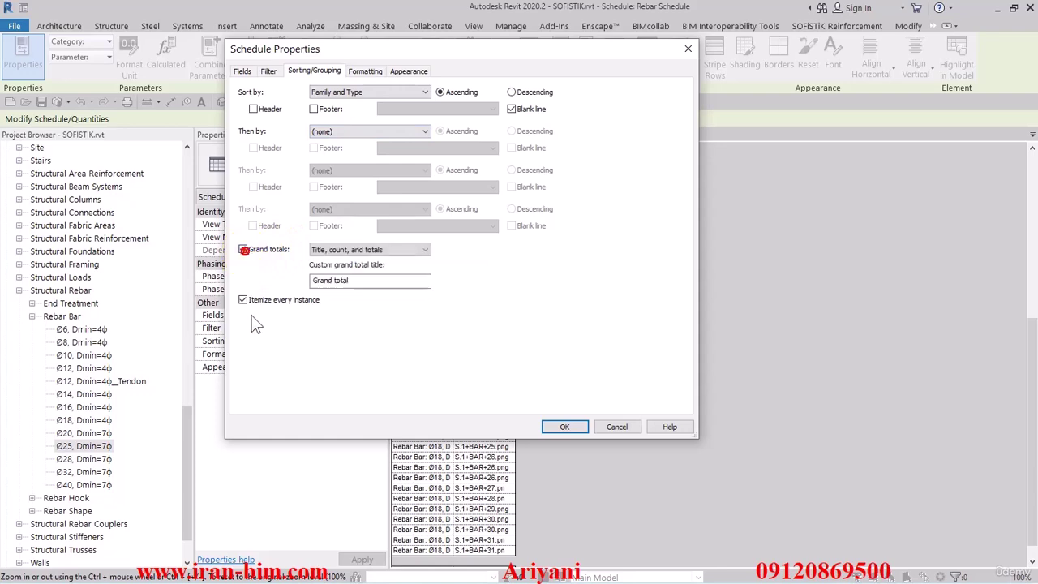
{"action": "left_click", "coordinate": [566, 427]}
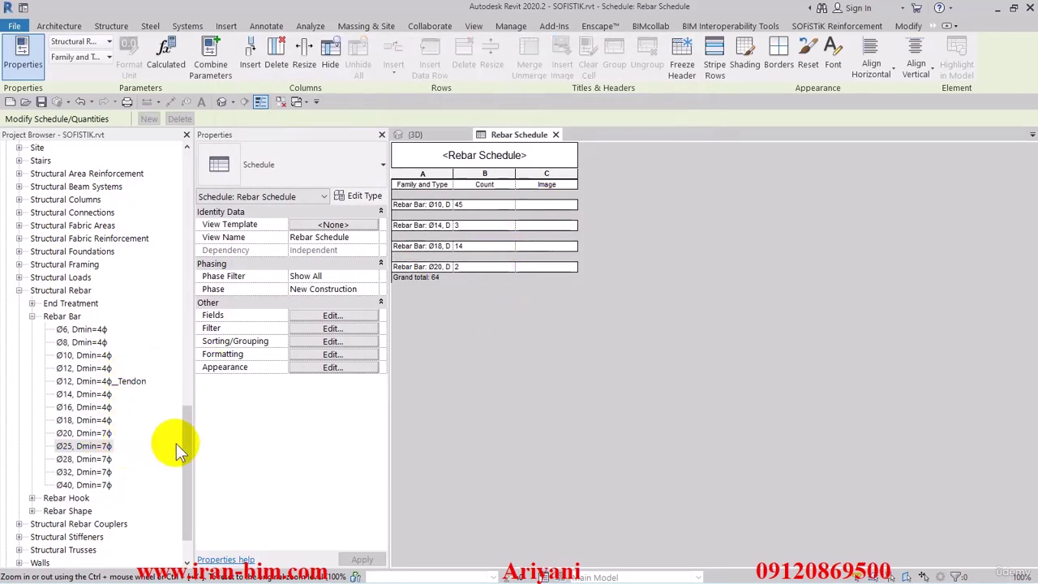
{"action": "left_click", "coordinate": [84, 447]}
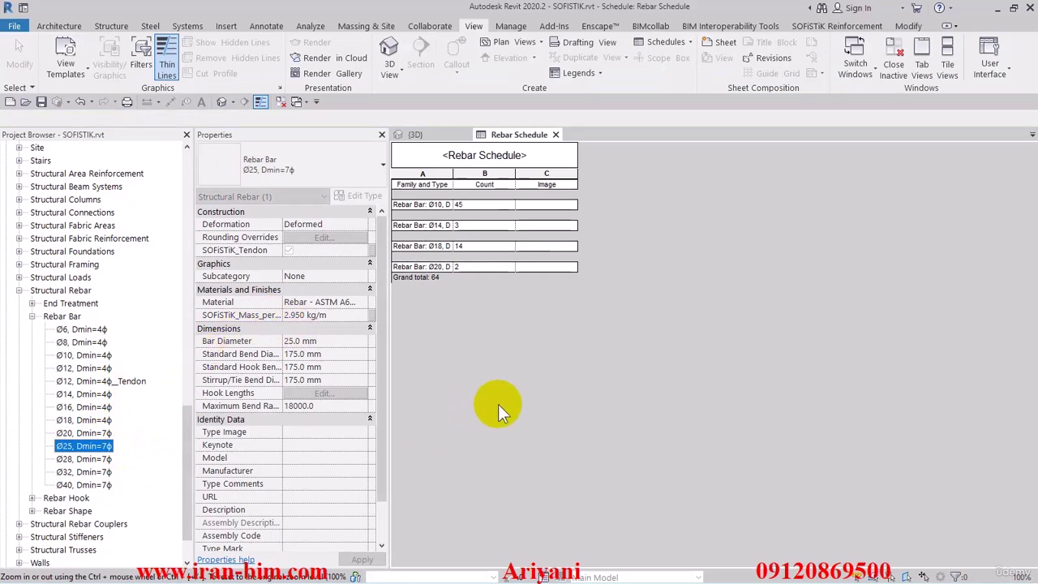
{"action": "left_click", "coordinate": [499, 404]}
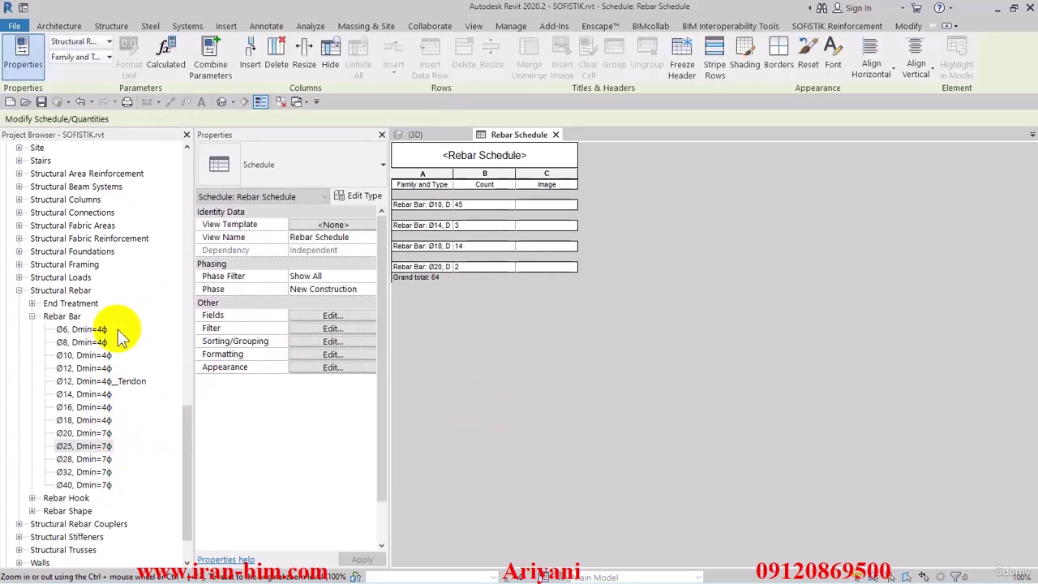
Look through the schedule's available Structural Rebar fields, from the bar dimensions to the SOFiSTiK text parameters
{"action": "left_click", "coordinate": [341, 328]}
{"action": "left_click", "coordinate": [237, 72]}
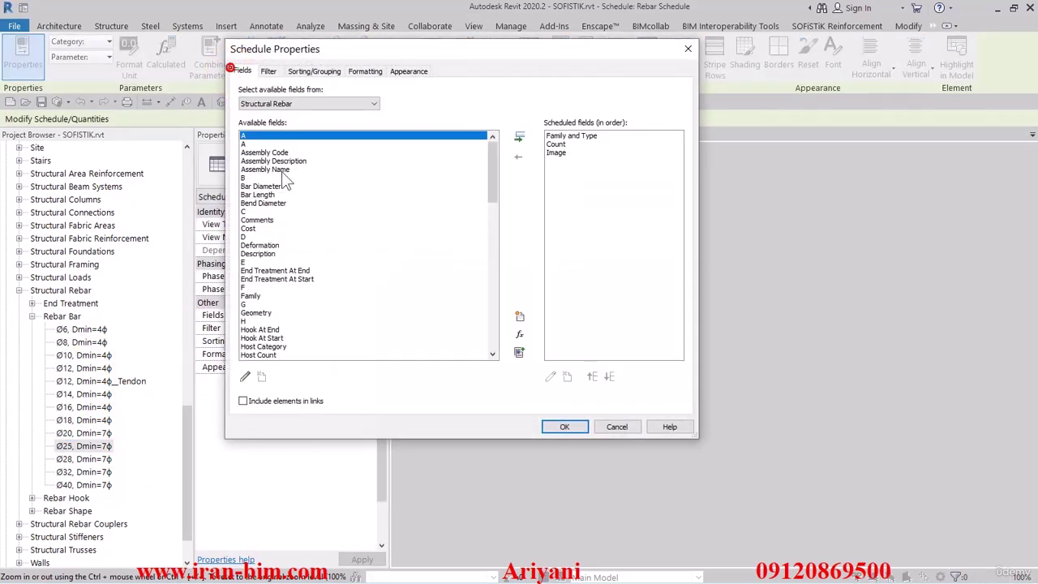
{"action": "left_click", "coordinate": [287, 203]}
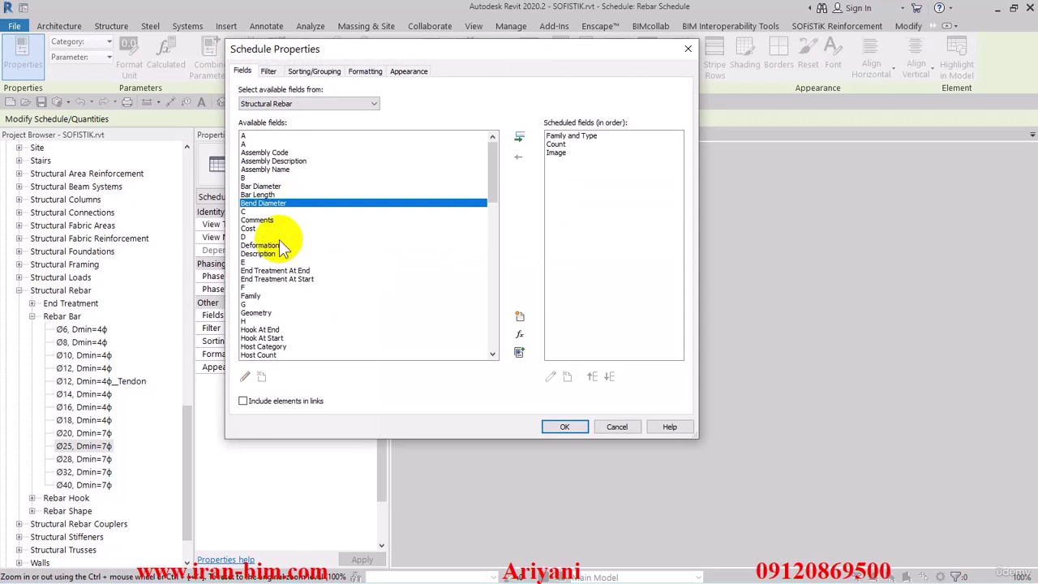
{"action": "left_click", "coordinate": [275, 238]}
{"action": "scroll", "coordinate": [282, 279], "scroll_direction": "down", "scroll_amount": 5}
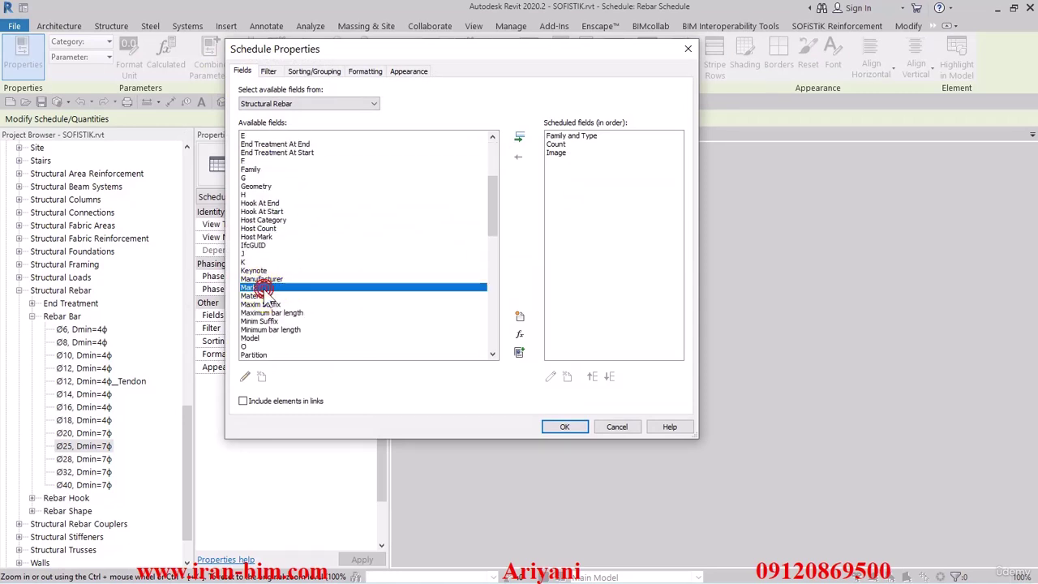
{"action": "scroll", "coordinate": [331, 274], "scroll_direction": "down", "scroll_amount": 4}
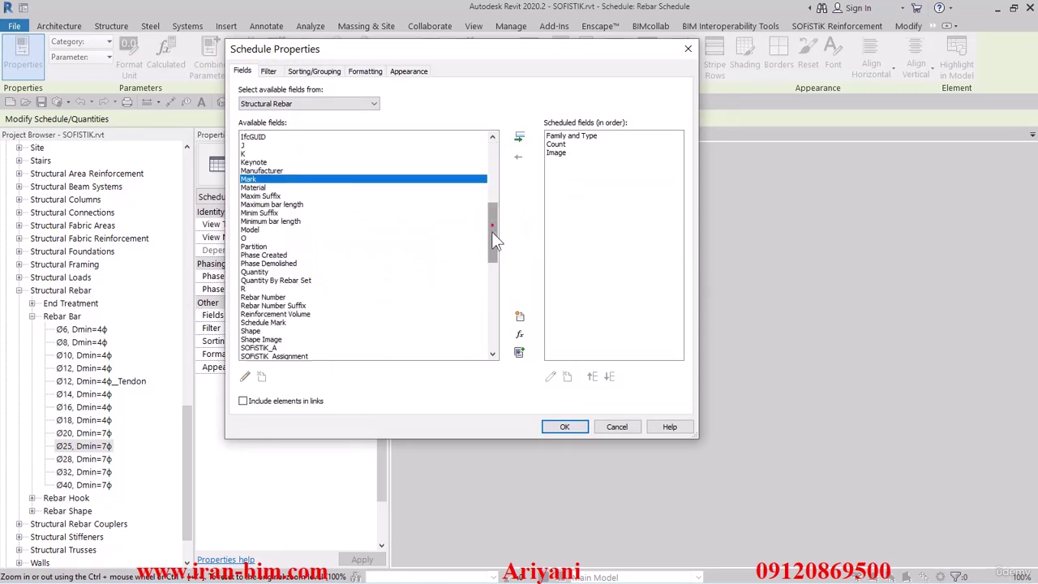
{"action": "left_click_drag", "start_coordinate": [492, 231], "coordinate": [484, 292]}
{"action": "left_click", "coordinate": [289, 280]}
{"action": "left_click", "coordinate": [313, 322]}
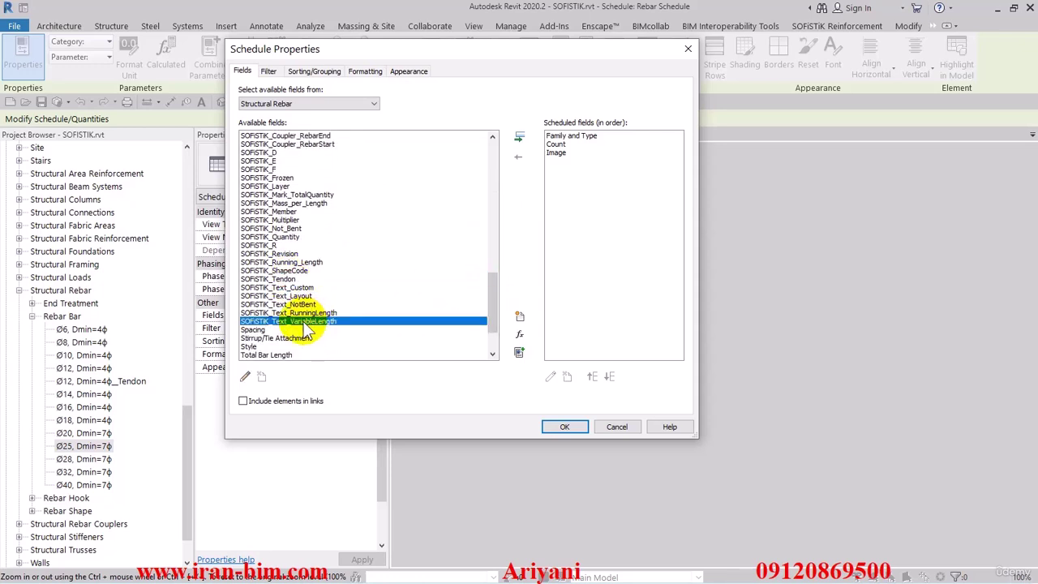
Add the Total Bar Length field to the rebar schedule and place it directly after Family and Type
{"action": "left_click", "coordinate": [279, 288]}
{"action": "key", "text": "End"}
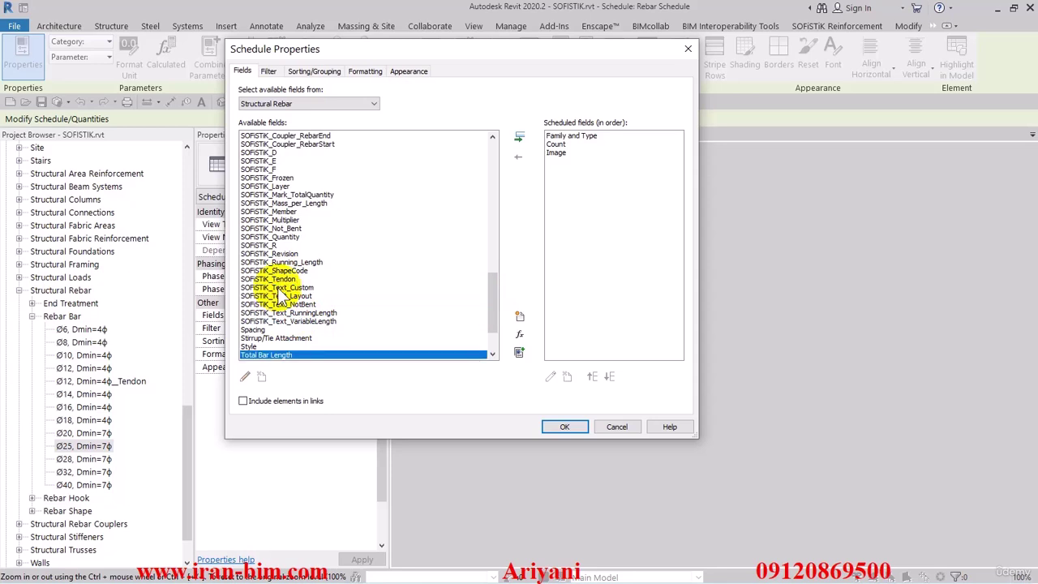
{"action": "left_click", "coordinate": [279, 289], "text": "ctrl"}
{"action": "scroll", "coordinate": [301, 344], "scroll_direction": "down", "scroll_amount": 2}
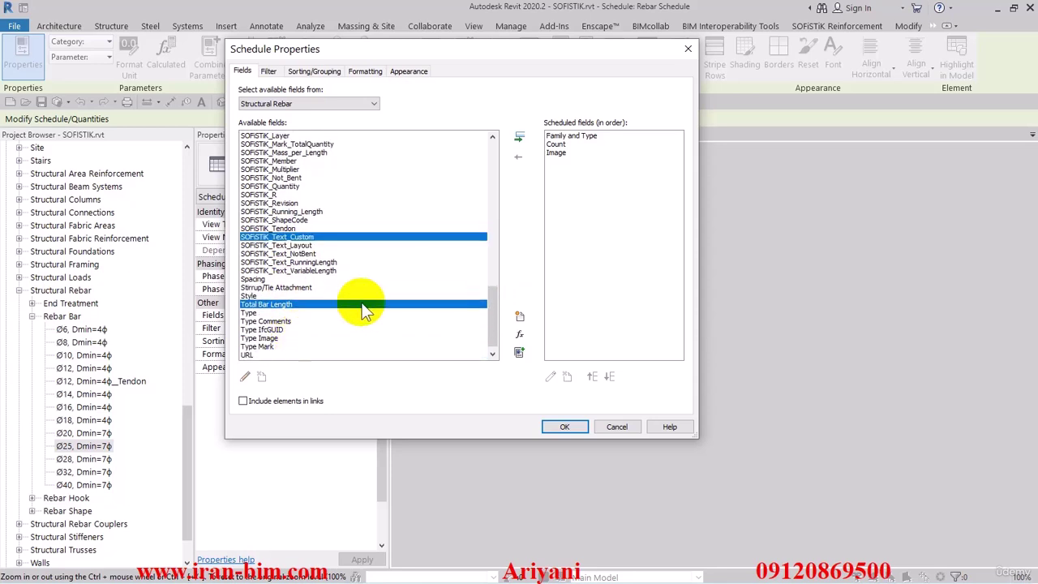
{"action": "left_click", "coordinate": [280, 245], "text": "shift"}
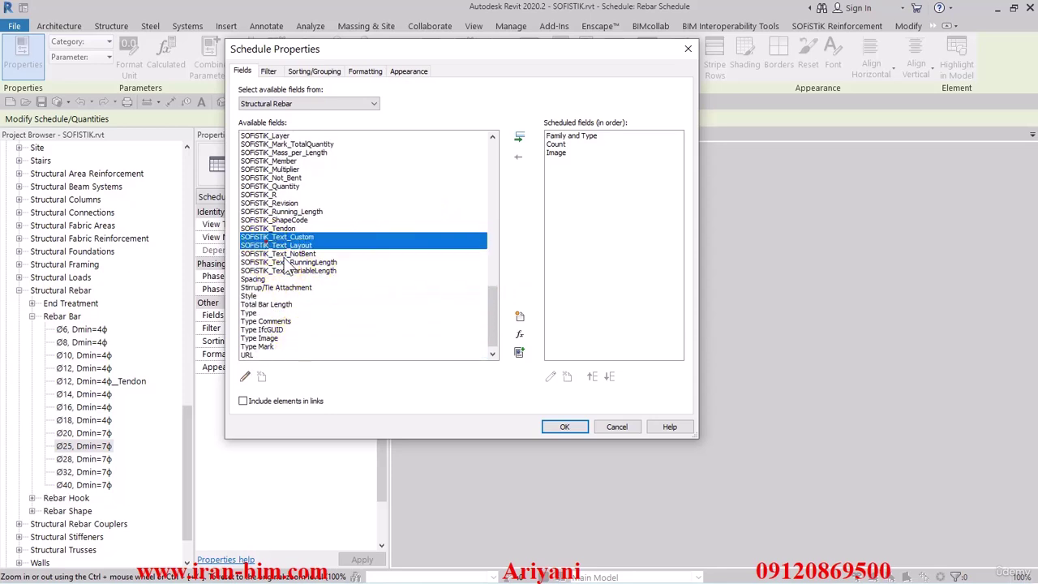
{"action": "left_click", "coordinate": [275, 304], "text": "ctrl"}
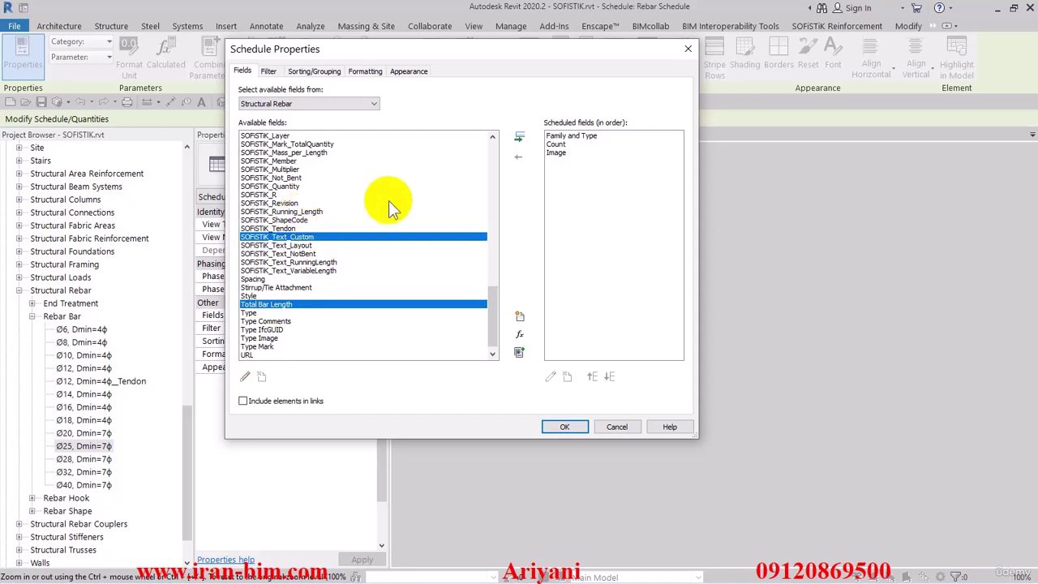
{"action": "left_click", "coordinate": [519, 137]}
{"action": "left_click", "coordinate": [593, 377]}
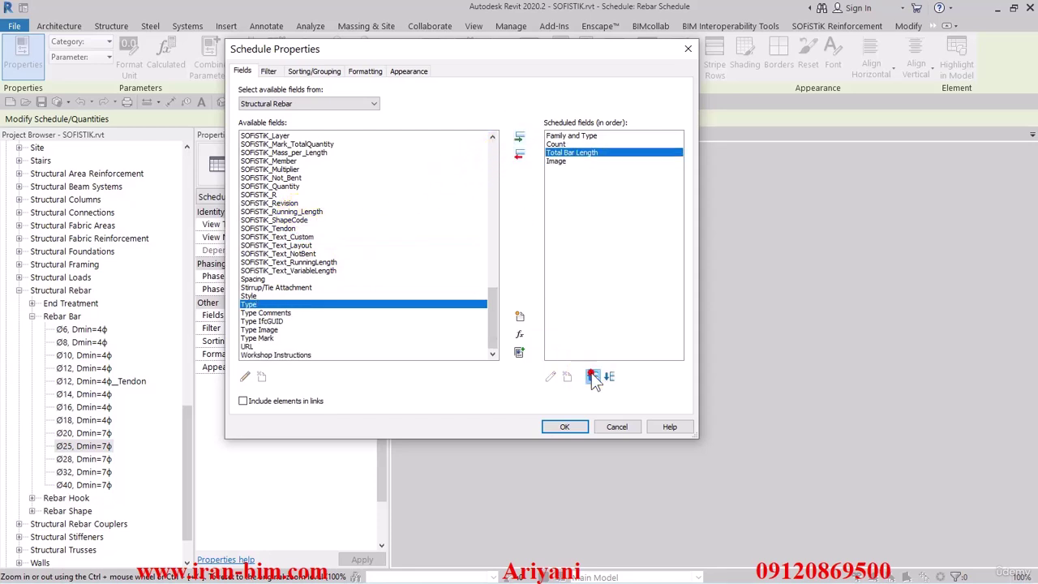
{"action": "left_click", "coordinate": [593, 377]}
Sort the rebar schedule by Total Bar Length instead of Family and Type, and review the regrouped rows
{"action": "left_click", "coordinate": [316, 73]}
{"action": "left_click", "coordinate": [350, 93]}
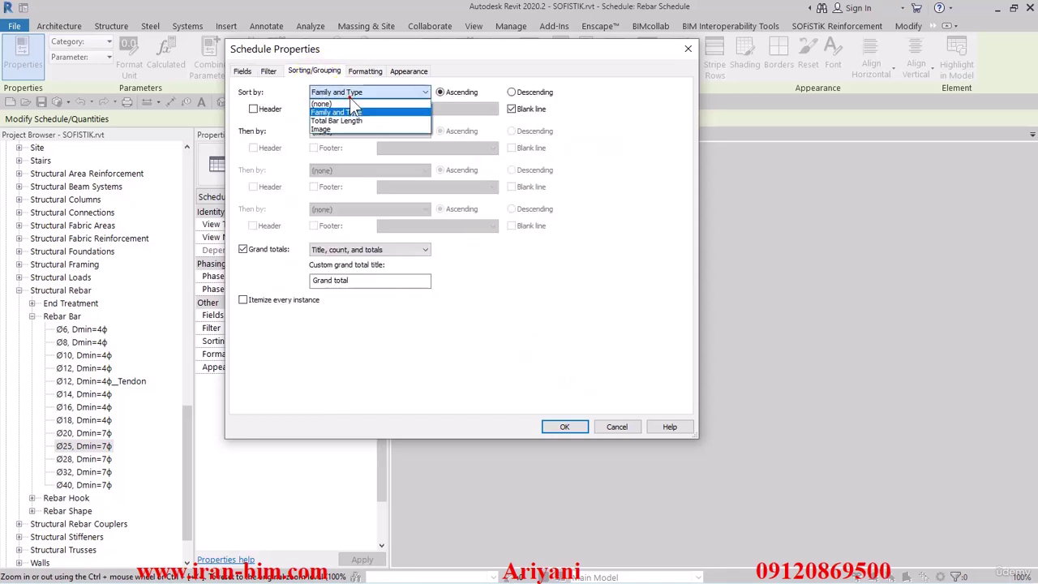
{"action": "left_click", "coordinate": [360, 122]}
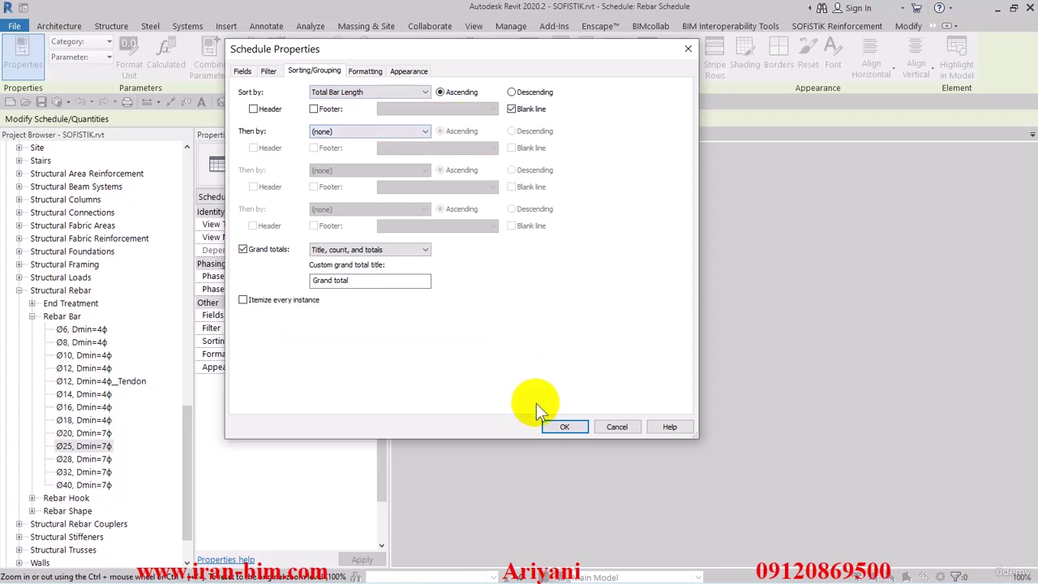
{"action": "left_click", "coordinate": [565, 427]}
{"action": "scroll", "coordinate": [590, 264], "scroll_direction": "down", "scroll_amount": 5}
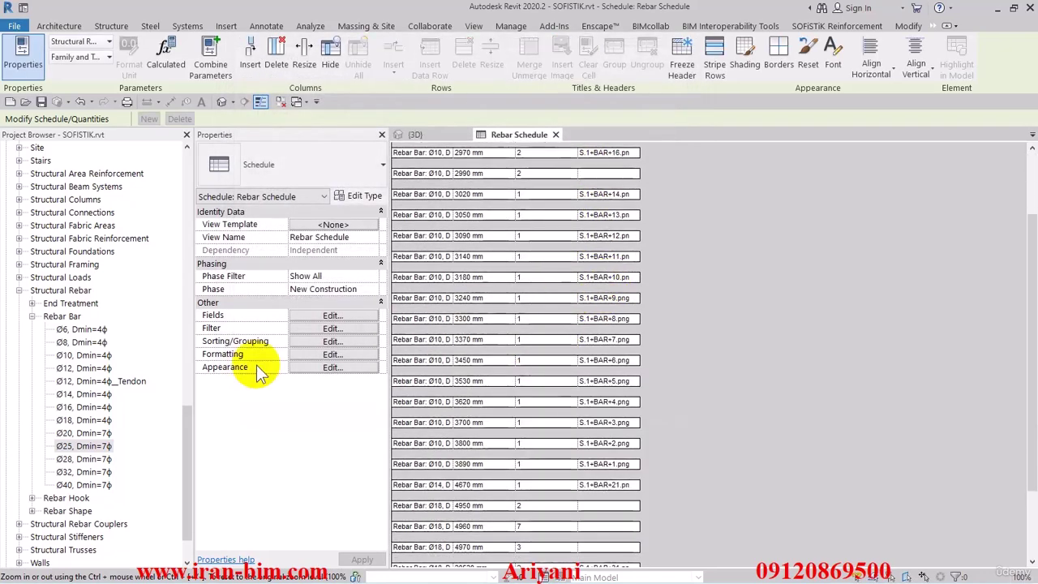
Open sheet S.2-SCopy-1 and place the Rebar Schedule on it between the two detail views
{"action": "left_click_drag", "start_coordinate": [187, 452], "coordinate": [191, 261]}
{"action": "double_click", "coordinate": [59, 368]}
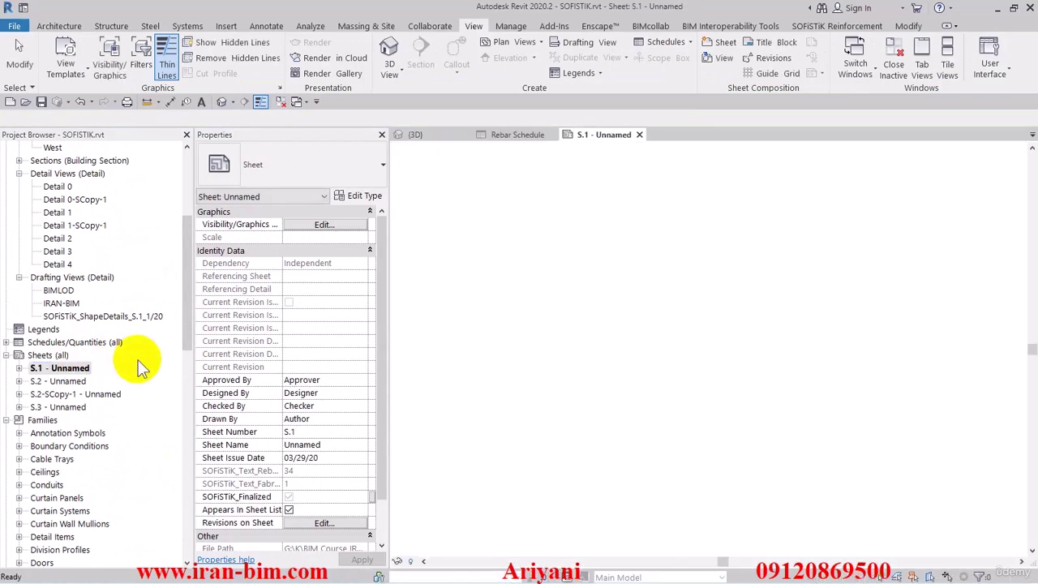
{"action": "left_click", "coordinate": [71, 395]}
{"action": "double_click", "coordinate": [71, 394]}
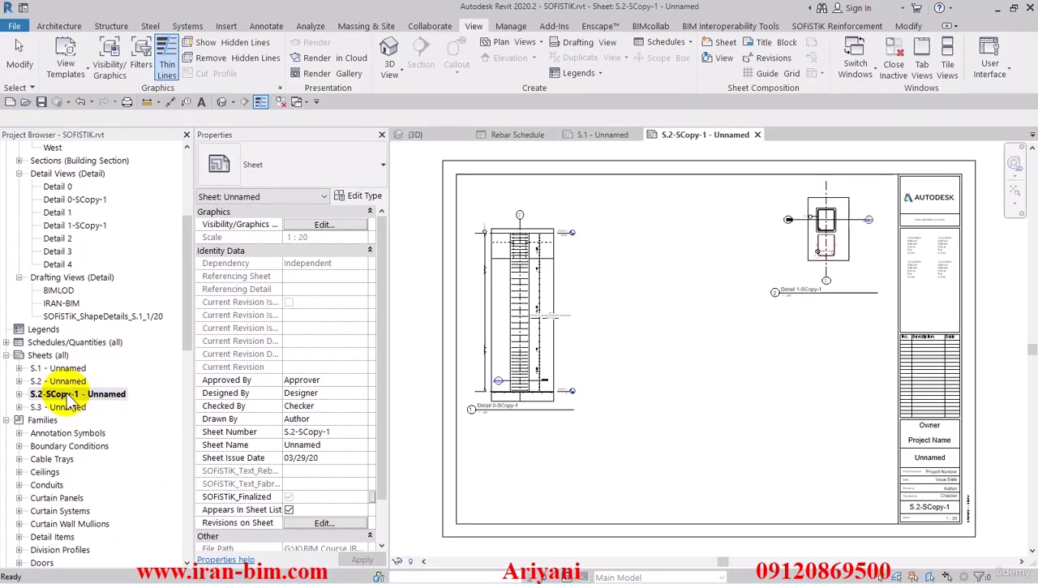
{"action": "left_click", "coordinate": [7, 341]}
{"action": "left_click", "coordinate": [51, 356]}
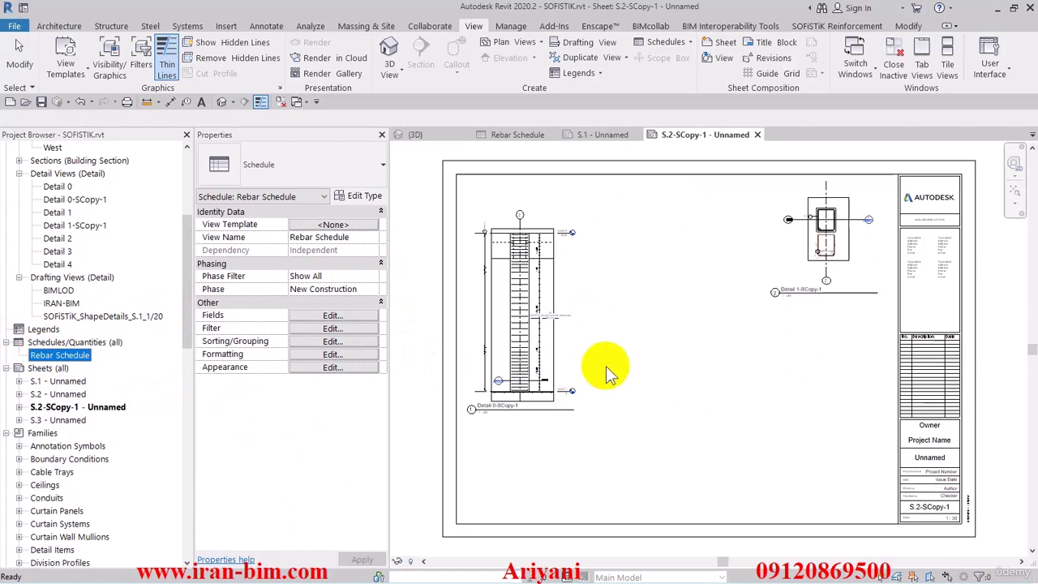
{"action": "left_click_drag", "start_coordinate": [610, 373], "coordinate": [614, 370]}
{"action": "left_click", "coordinate": [654, 377]}
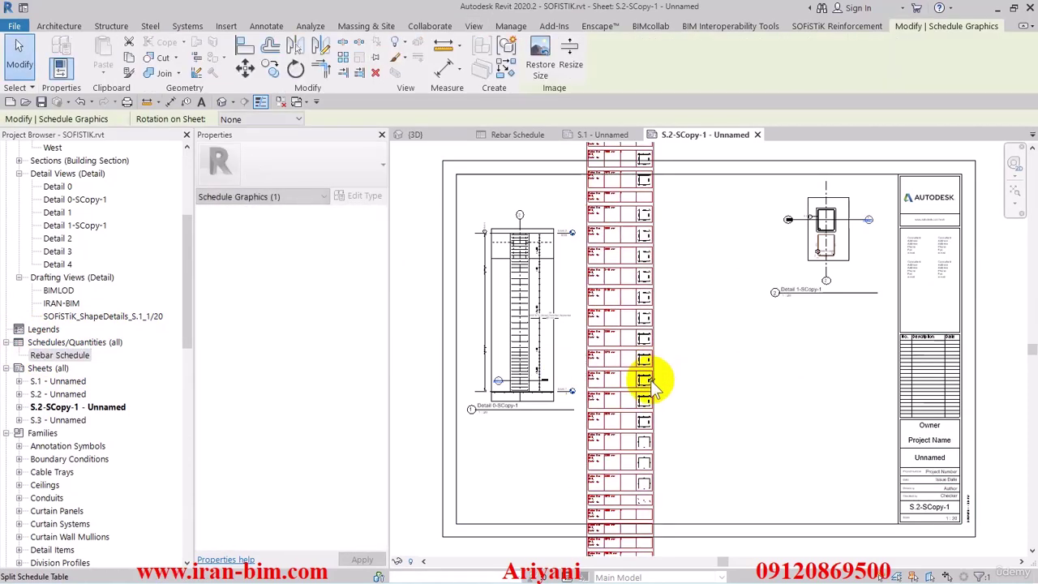
Split the placed rebar schedule into two side-by-side segments and move it inside the sheet border
{"action": "left_click", "coordinate": [653, 378]}
{"action": "scroll", "coordinate": [726, 304], "scroll_direction": "down", "scroll_amount": 1}
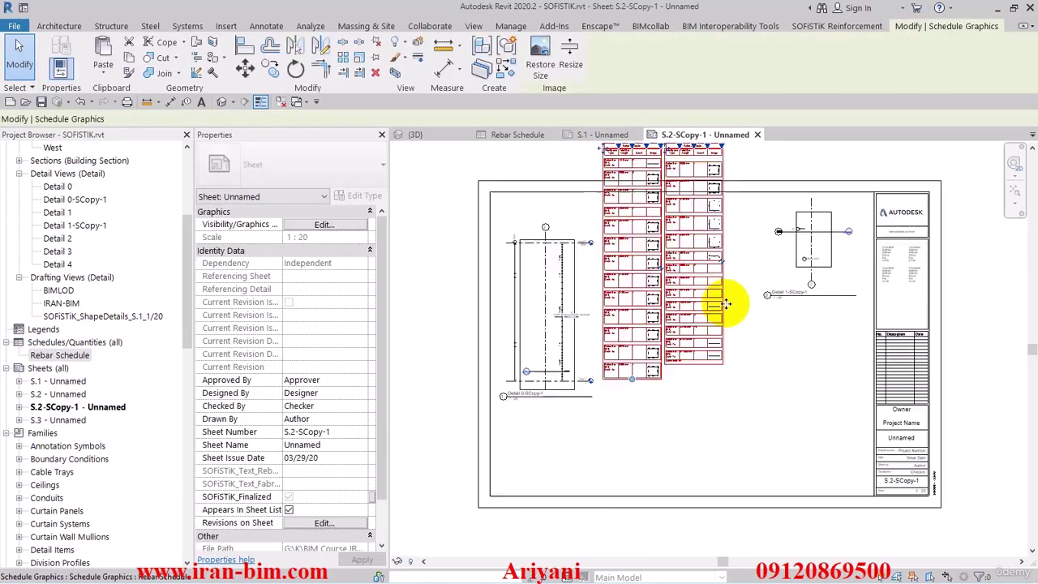
{"action": "scroll", "coordinate": [726, 304], "scroll_direction": "down", "scroll_amount": 1}
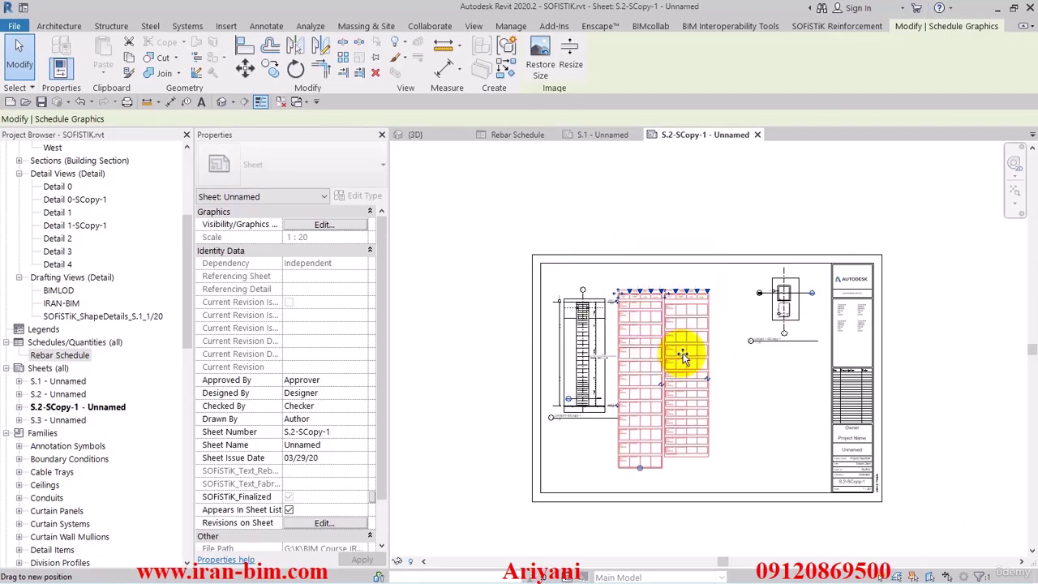
{"action": "left_click", "coordinate": [746, 364]}
Widen the Family and Type column of the placed rebar schedule so each bar type fits on one line
{"action": "scroll", "coordinate": [625, 294], "scroll_direction": "up", "scroll_amount": 5}
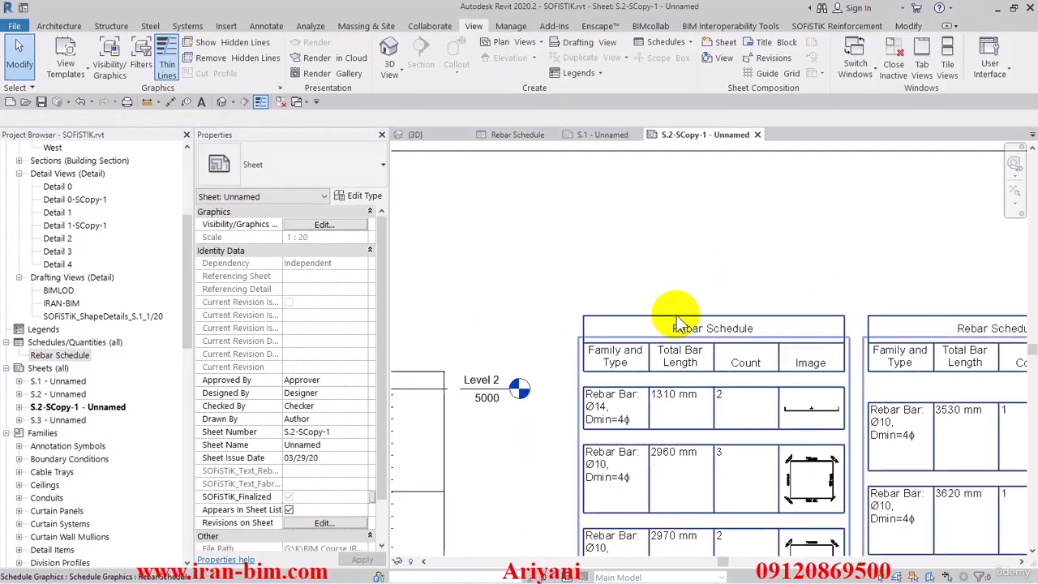
{"action": "middle_click_drag", "start_coordinate": [676, 314], "coordinate": [589, 208]}
{"action": "left_click", "coordinate": [589, 209]}
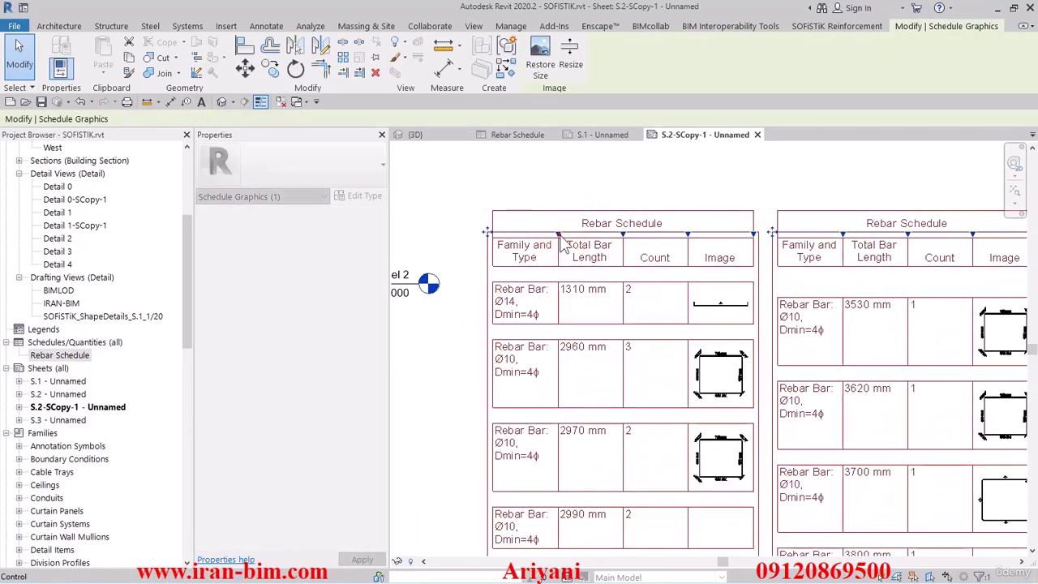
{"action": "left_click_drag", "start_coordinate": [572, 239], "coordinate": [671, 244]}
{"action": "scroll", "coordinate": [598, 232], "scroll_direction": "down", "scroll_amount": 2}
{"action": "middle_click_drag", "start_coordinate": [731, 241], "coordinate": [609, 241]}
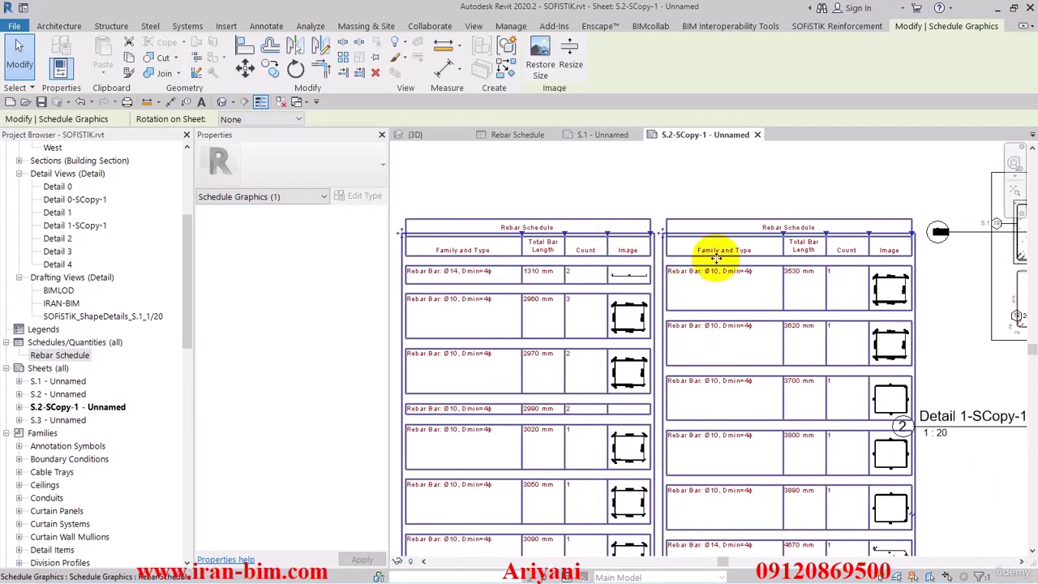
{"action": "middle_click_drag", "start_coordinate": [716, 258], "coordinate": [721, 227]}
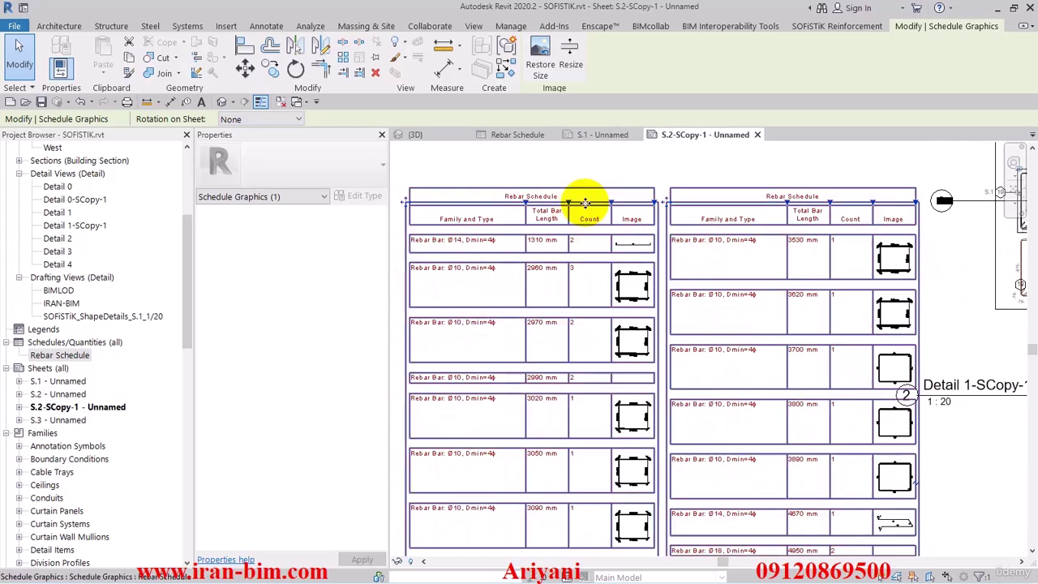
{"action": "middle_click_drag", "start_coordinate": [619, 204], "coordinate": [662, 247]}
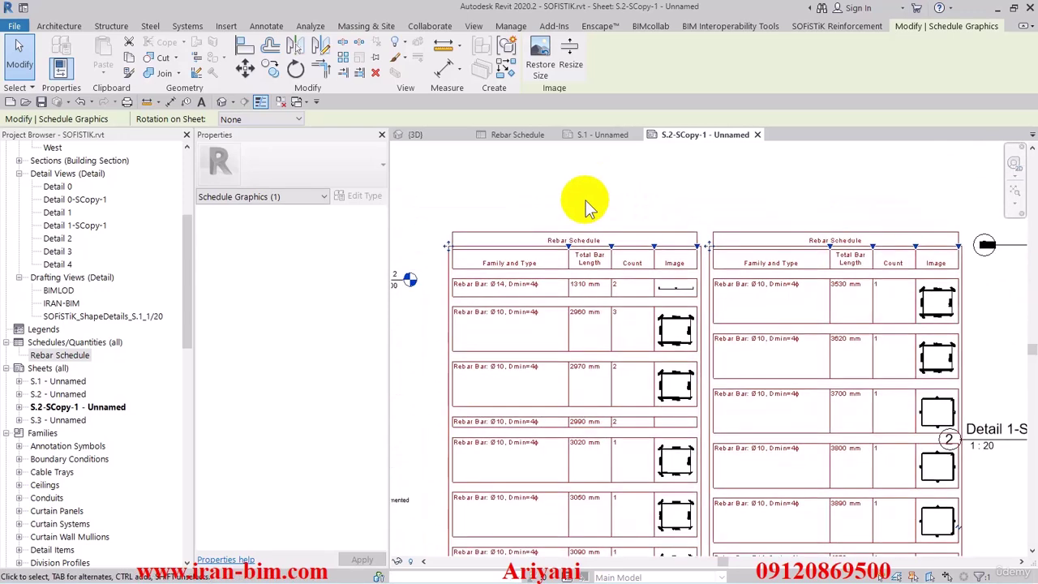
Try restoring the schedule images to their original size, check the image row resize option, and undo the change
{"action": "left_click", "coordinate": [545, 71]}
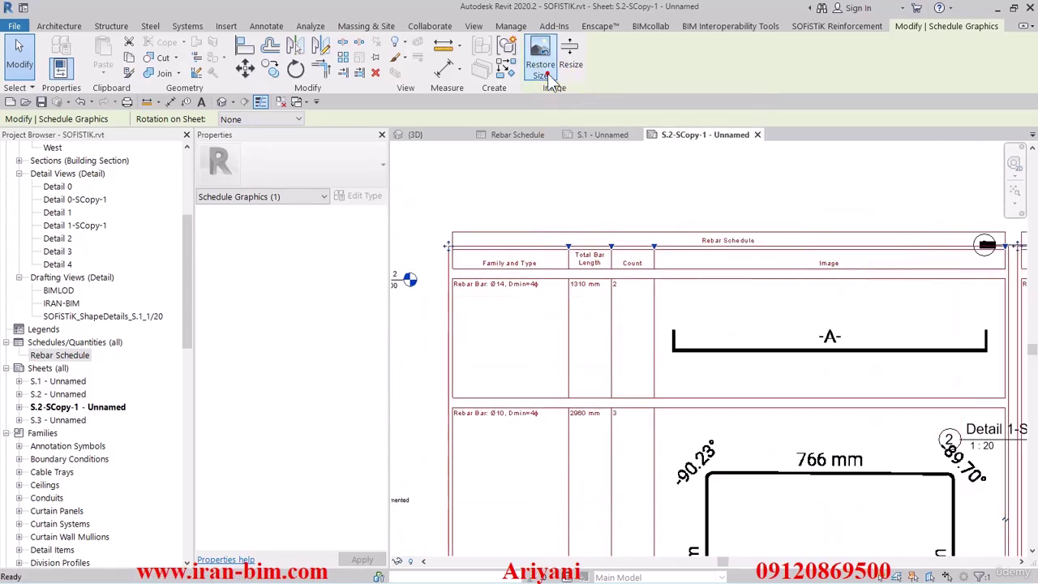
{"action": "scroll", "coordinate": [630, 231], "scroll_direction": "down", "scroll_amount": 3}
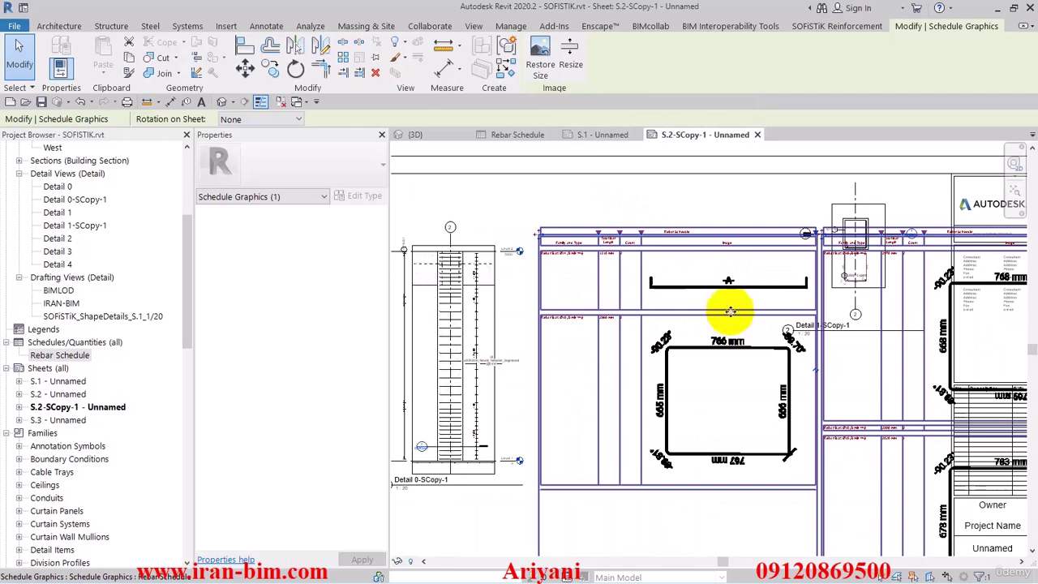
{"action": "left_click", "coordinate": [572, 59]}
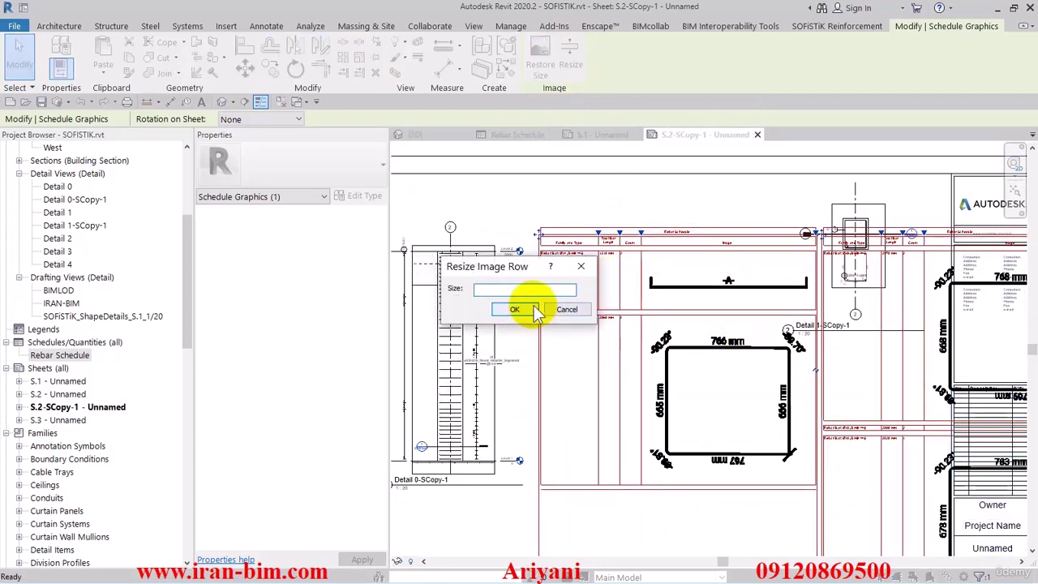
{"action": "left_click", "coordinate": [516, 310]}
{"action": "left_click", "coordinate": [80, 101]}
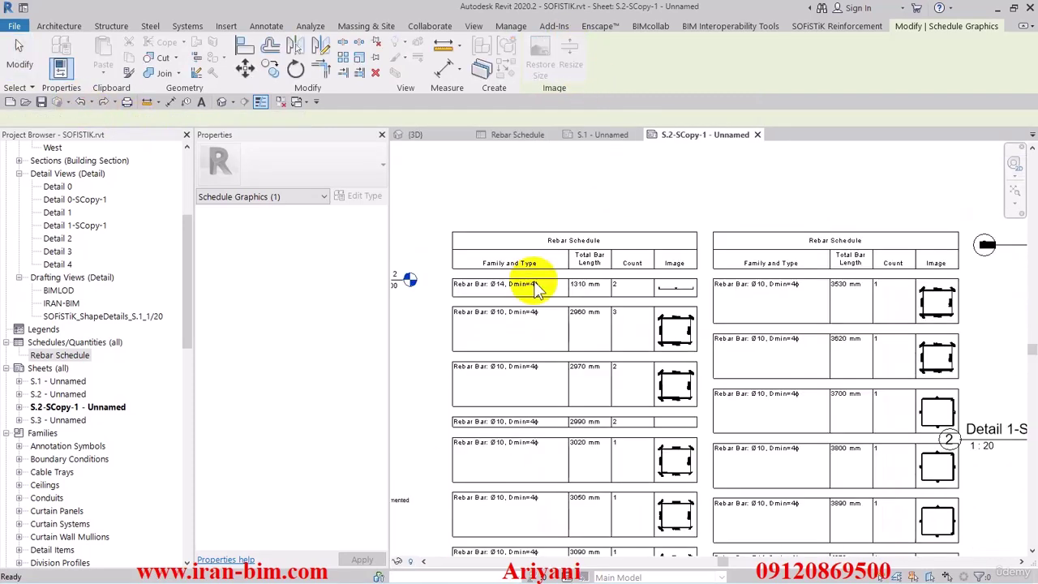
Return to the 3D view and close all inactive views
{"action": "scroll", "coordinate": [557, 264], "scroll_direction": "down", "scroll_amount": 3}
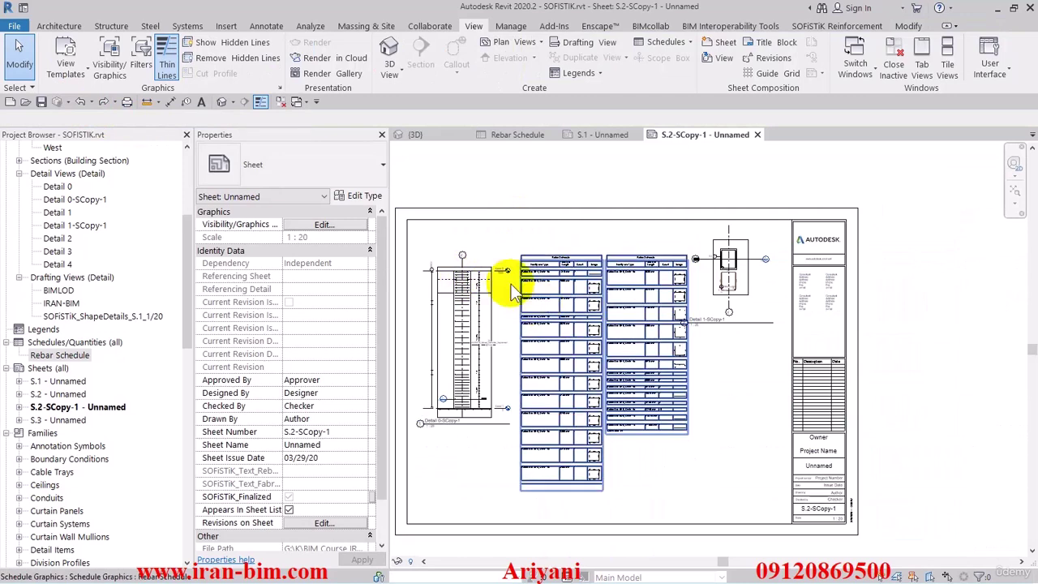
{"action": "left_click", "coordinate": [222, 101]}
{"action": "left_click", "coordinate": [281, 102]}
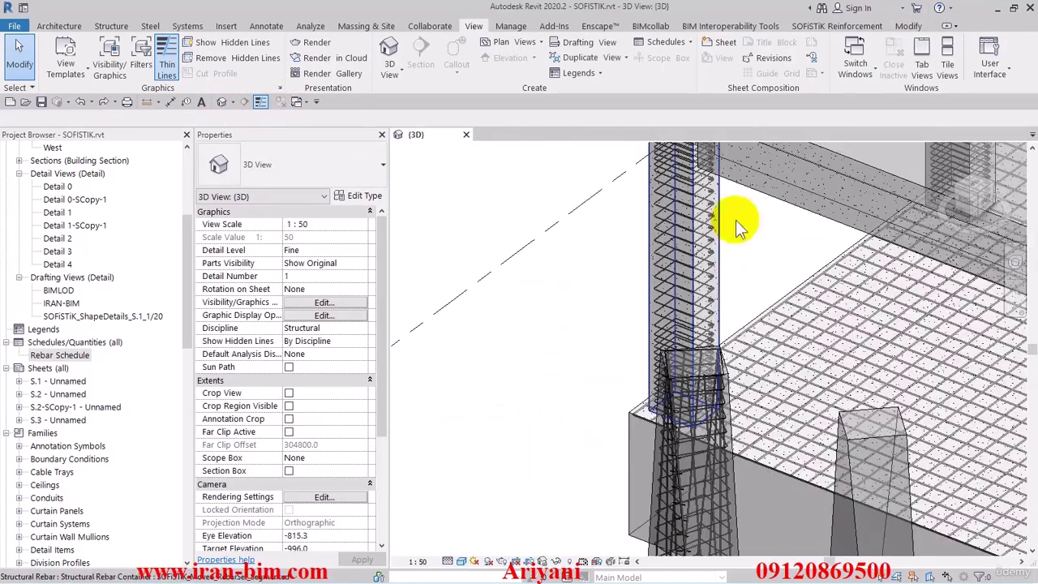
Export the reinforcement of sheet S.1 for production as a bending machine file, including All Revisions
{"action": "left_click", "coordinate": [982, 71]}
{"action": "left_click", "coordinate": [827, 27]}
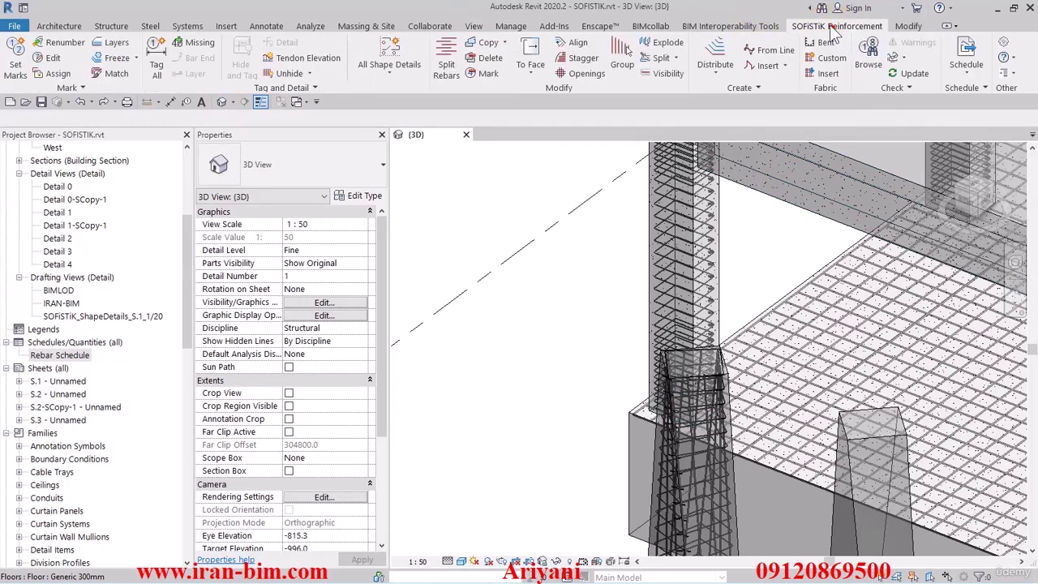
{"action": "left_click", "coordinate": [965, 65]}
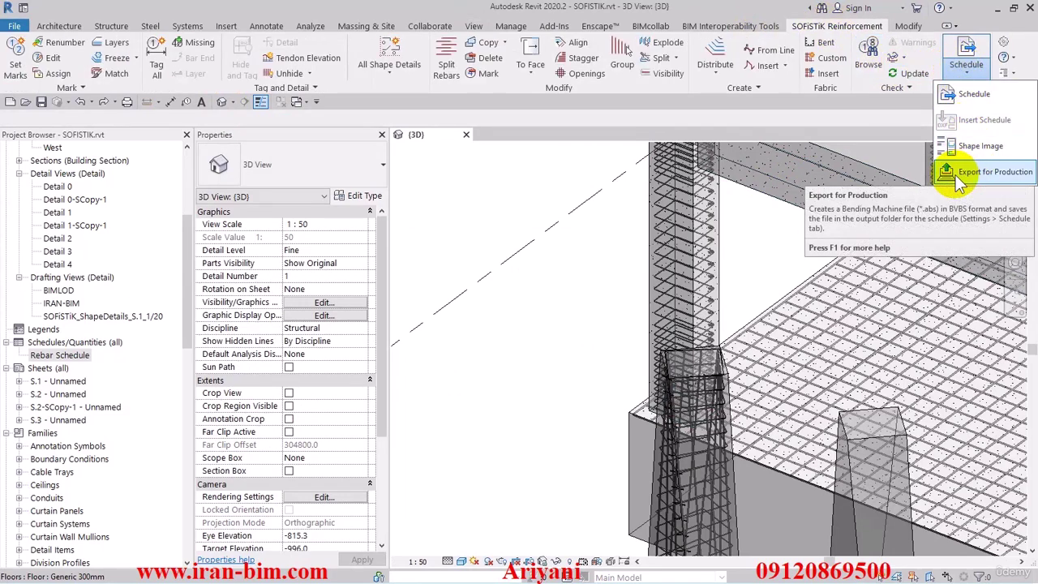
{"action": "left_click", "coordinate": [980, 172]}
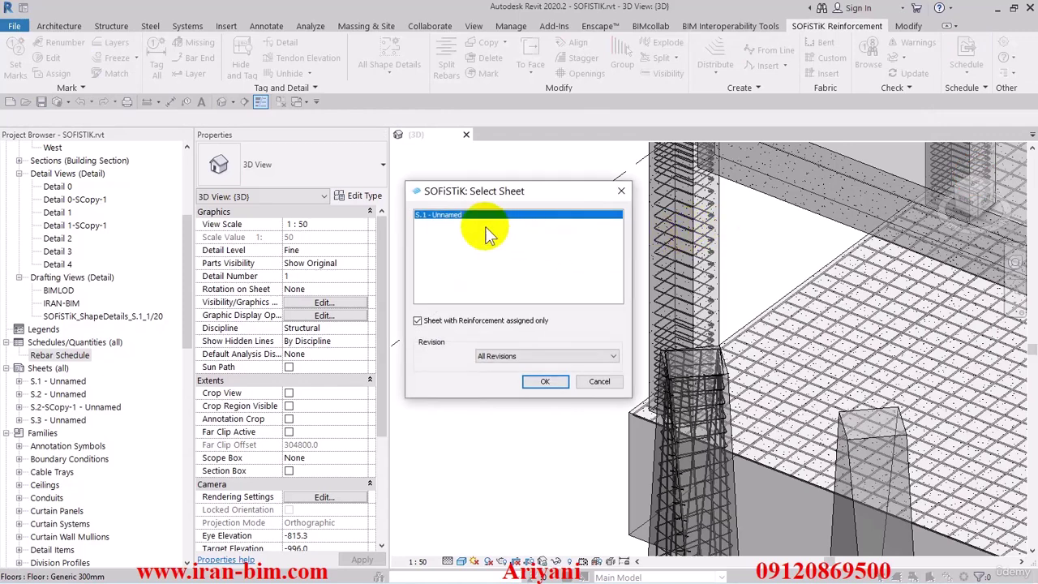
{"action": "left_click", "coordinate": [538, 383]}
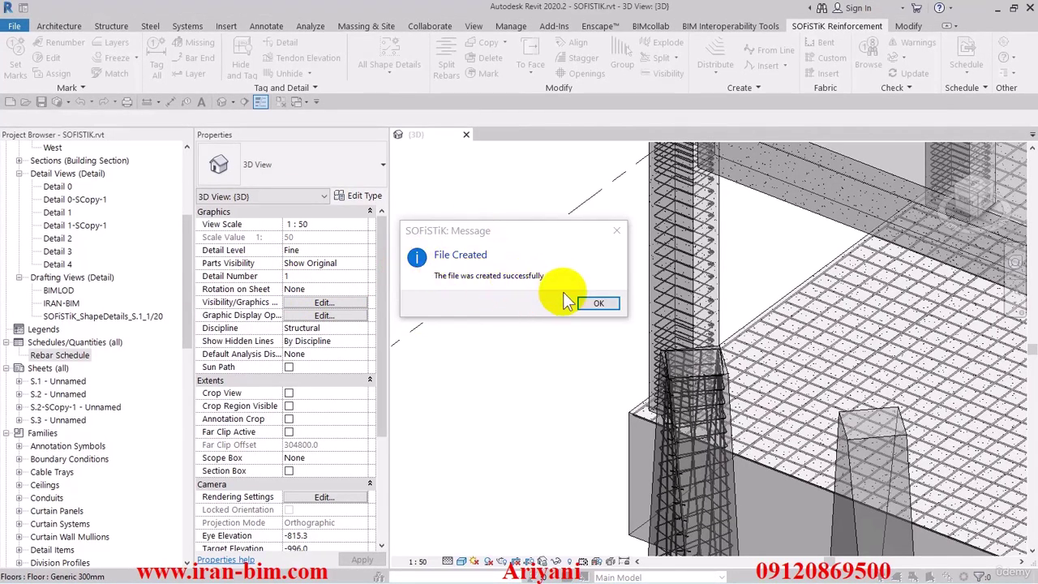
{"action": "left_click", "coordinate": [598, 305]}
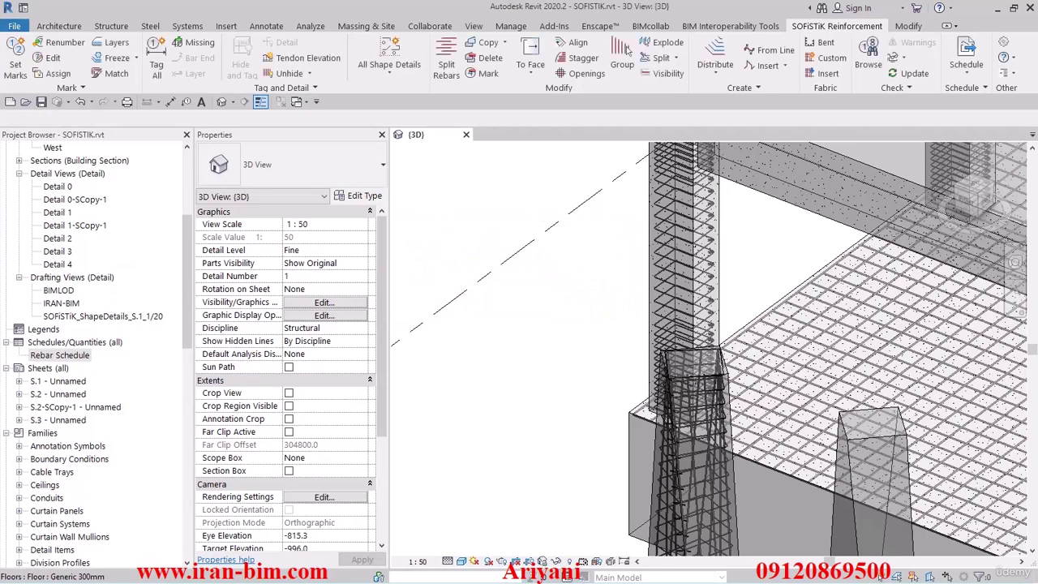
Switch to File Explorer and check the exported SOFISTIK_AllRevisions_S.1 files in the STR - Families folder
{"action": "left_click_drag", "start_coordinate": [0, 119], "coordinate": [400, 57]}
{"action": "left_click", "coordinate": [66, 192]}
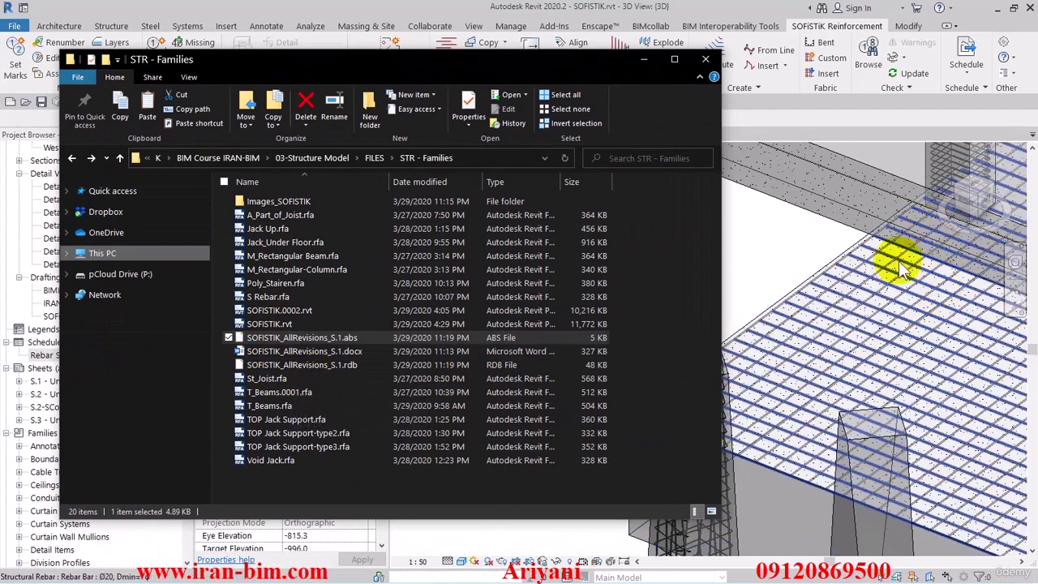
{"action": "left_click", "coordinate": [296, 351]}
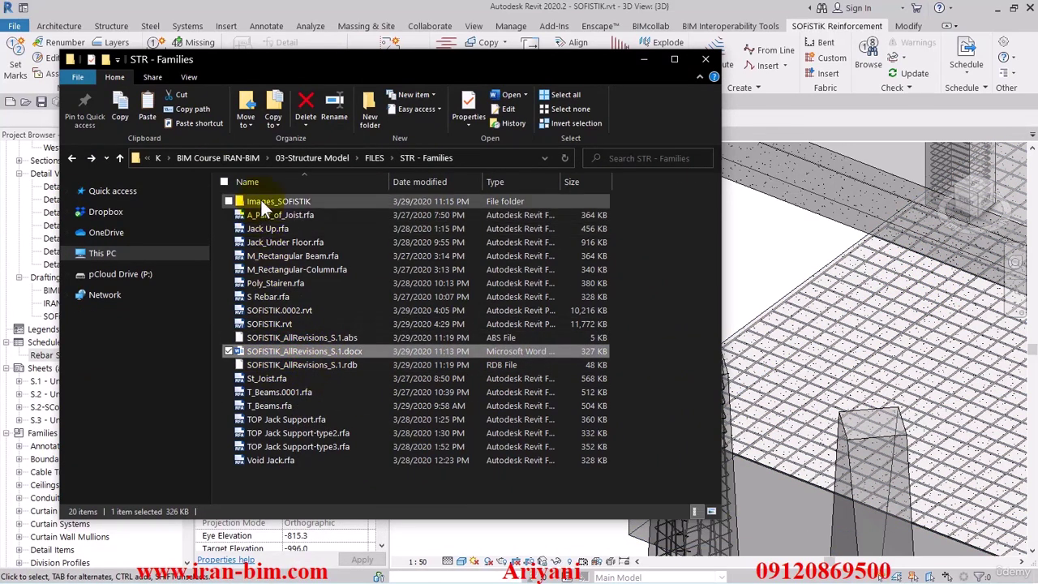
{"action": "left_click", "coordinate": [444, 67]}
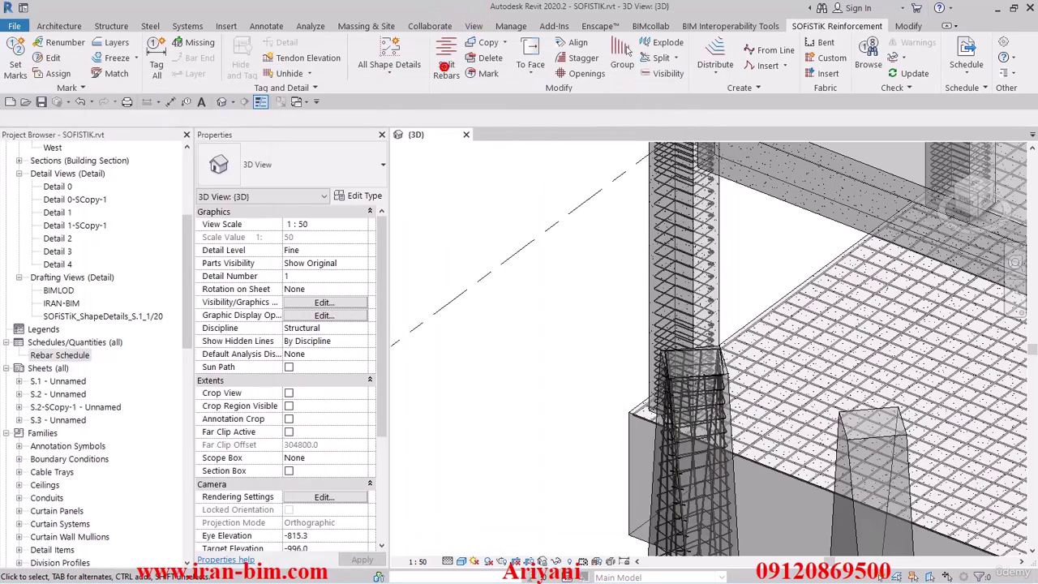
Set the SOFiSTiK schedule output to Report Browser (.plb) with English as its language
{"action": "left_click", "coordinate": [983, 60]}
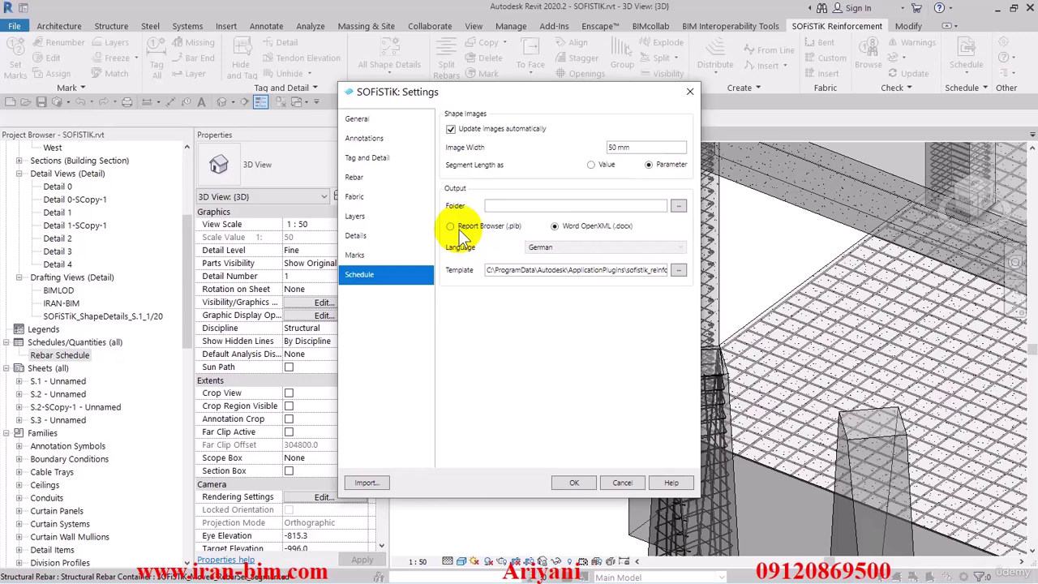
{"action": "left_click", "coordinate": [451, 226]}
{"action": "left_click", "coordinate": [573, 243]}
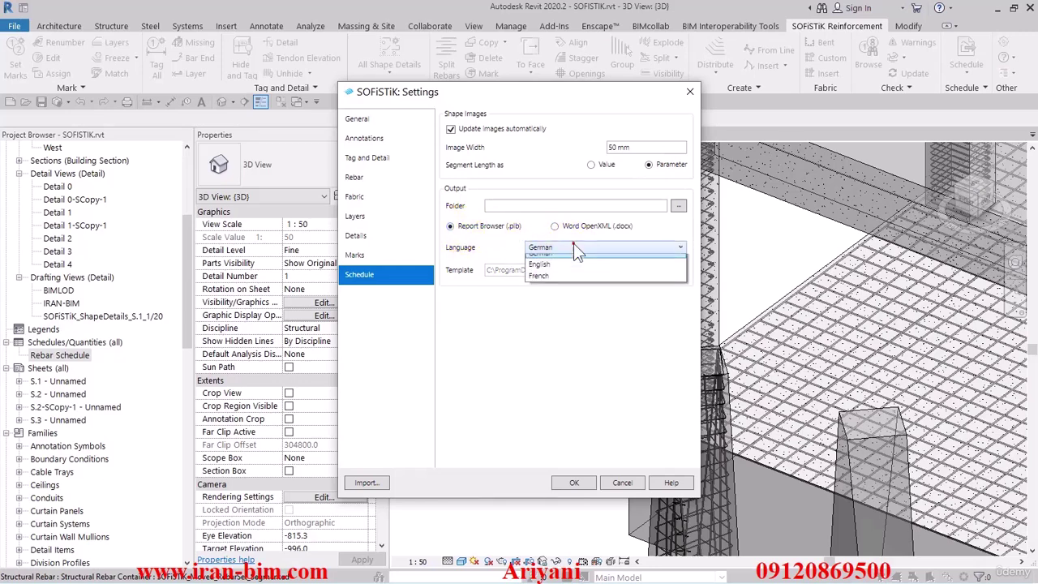
{"action": "left_click", "coordinate": [549, 273]}
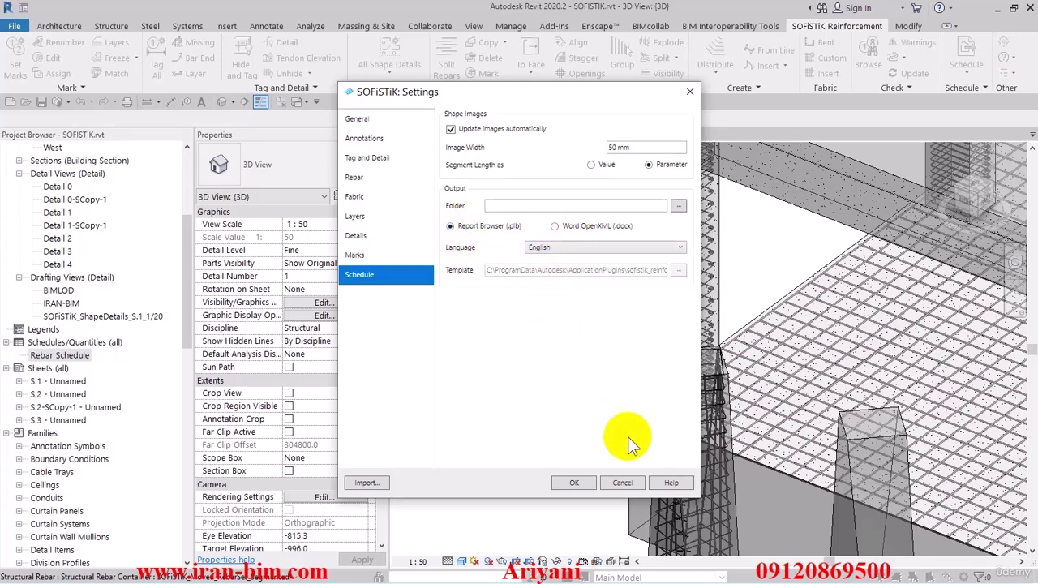
{"action": "left_click", "coordinate": [583, 484]}
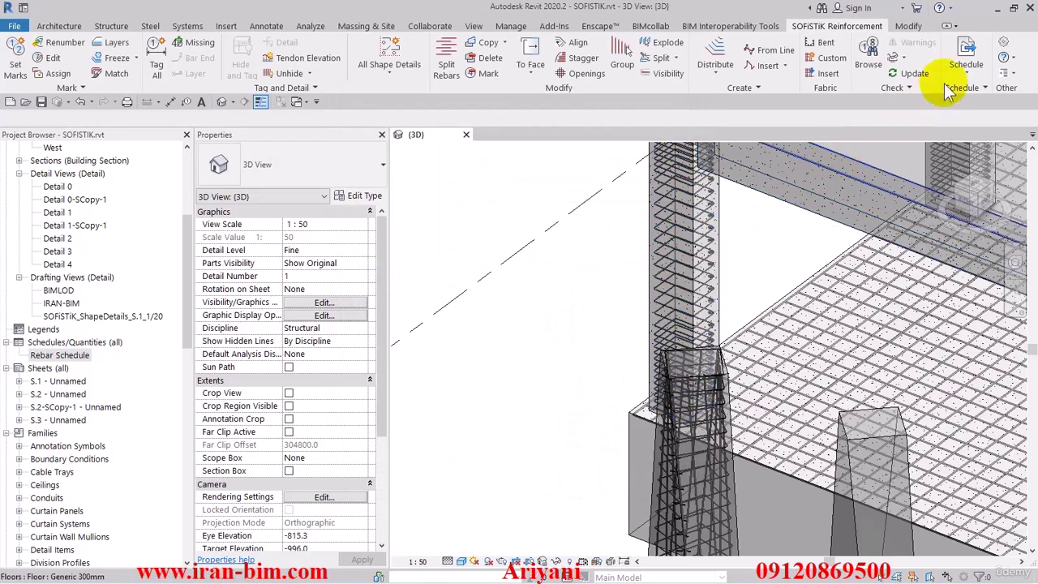
Generate the reinforcement schedule for sheet S.1 with All Revisions and bring its report forward in SOFiSTiK Report Browser
{"action": "left_click", "coordinate": [959, 73]}
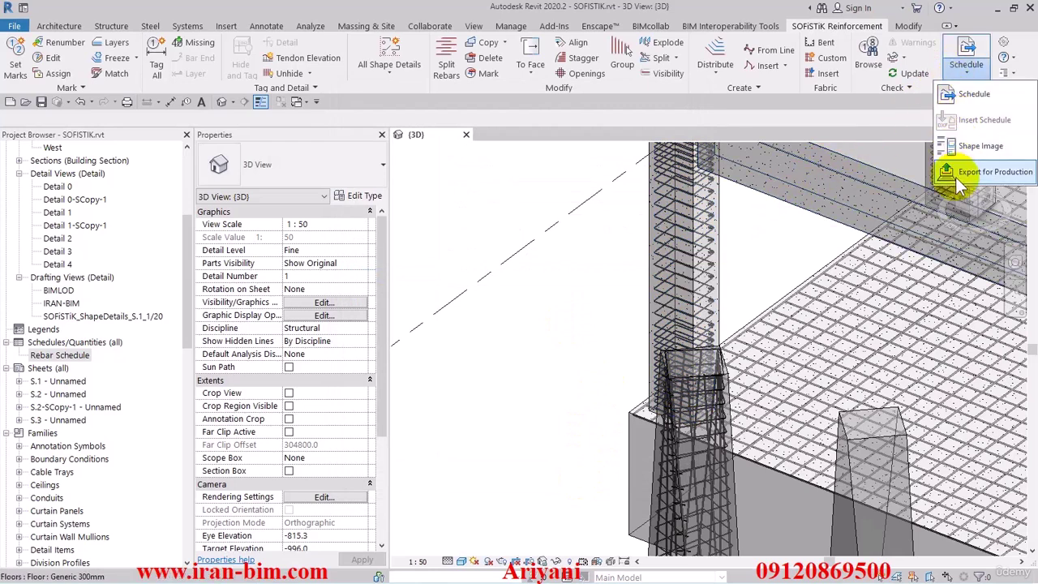
{"action": "left_click", "coordinate": [974, 95]}
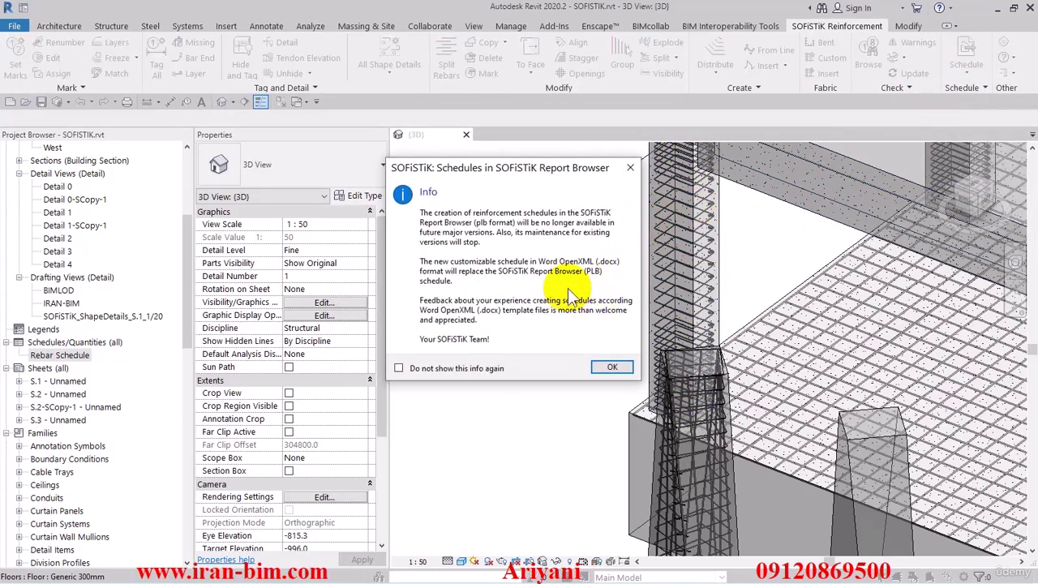
{"action": "left_click", "coordinate": [612, 367]}
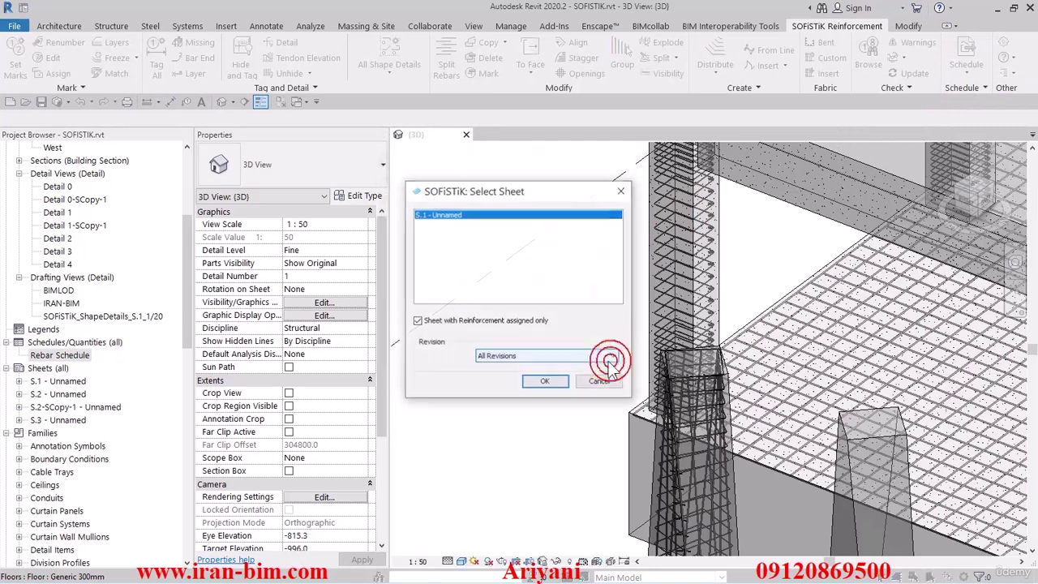
{"action": "left_click", "coordinate": [542, 385]}
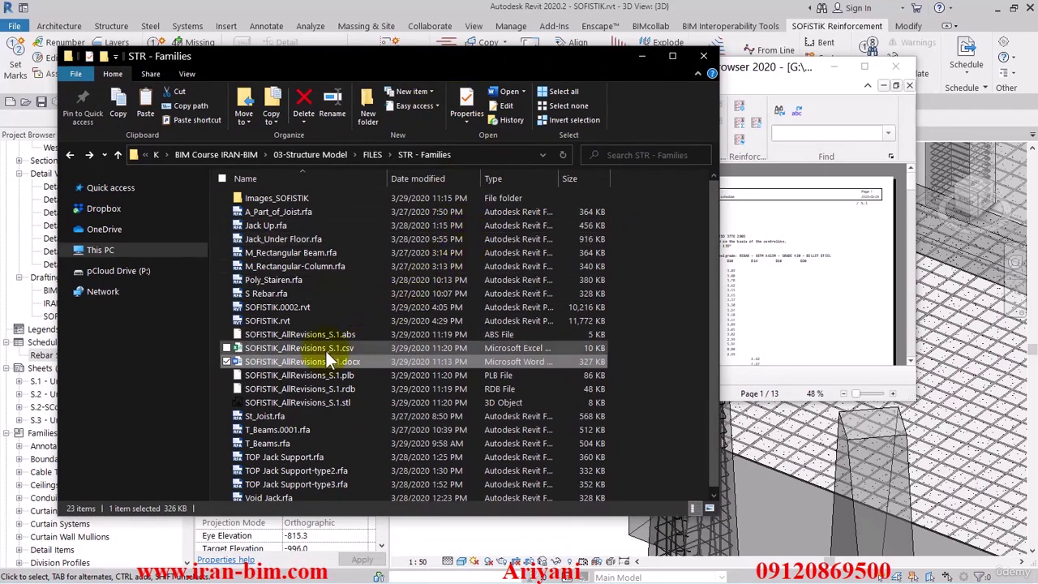
{"action": "scroll", "coordinate": [320, 390], "scroll_direction": "down", "scroll_amount": 1}
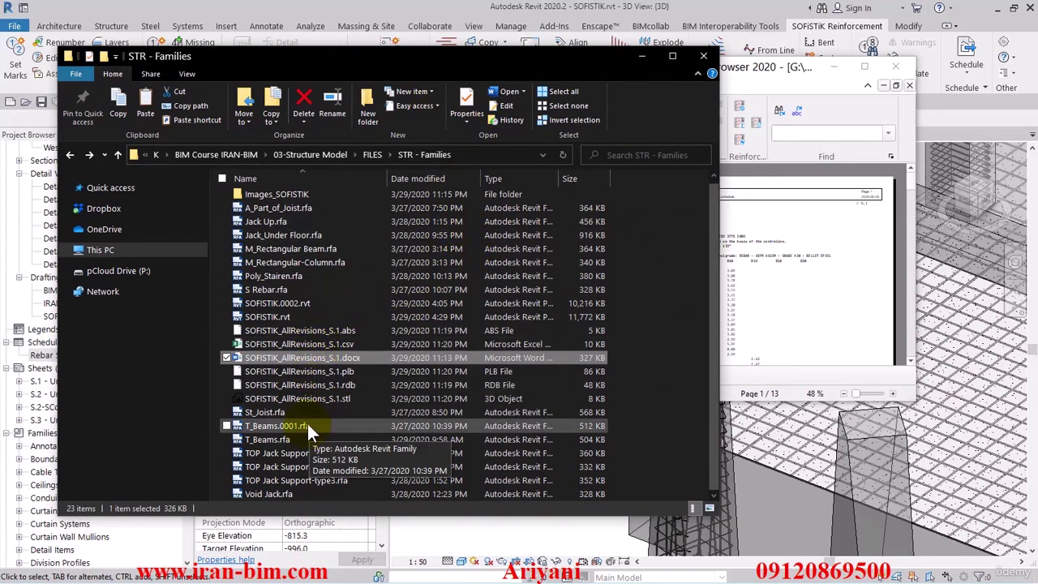
{"action": "left_click", "coordinate": [740, 86]}
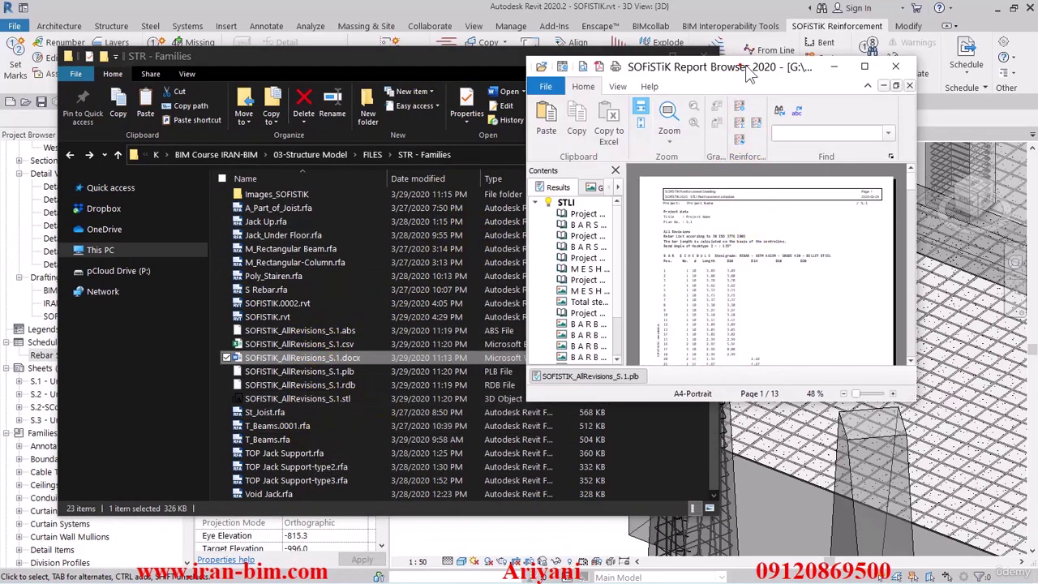
Enlarge the Report Browser window and look through the bar schedule on the report's first page
{"action": "left_click_drag", "start_coordinate": [740, 86], "coordinate": [836, 81]}
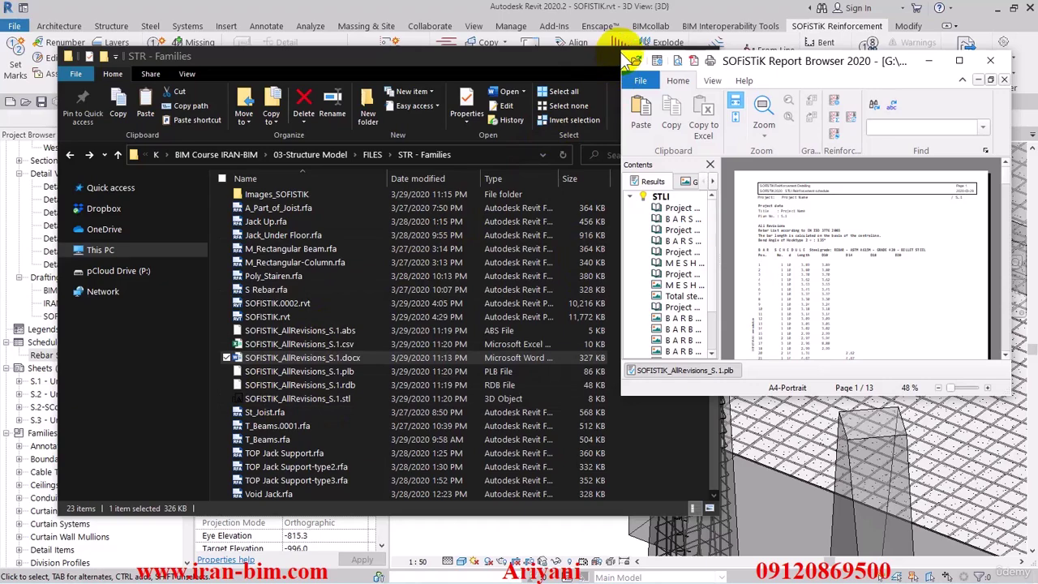
{"action": "left_click_drag", "start_coordinate": [621, 52], "coordinate": [391, 2]}
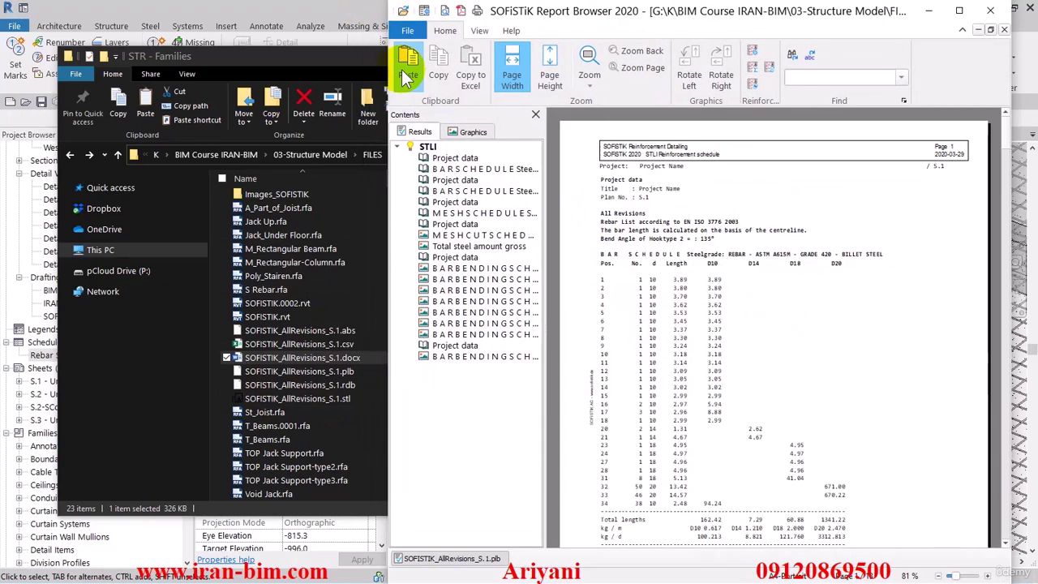
{"action": "scroll", "coordinate": [753, 282], "scroll_direction": "down", "scroll_amount": 3}
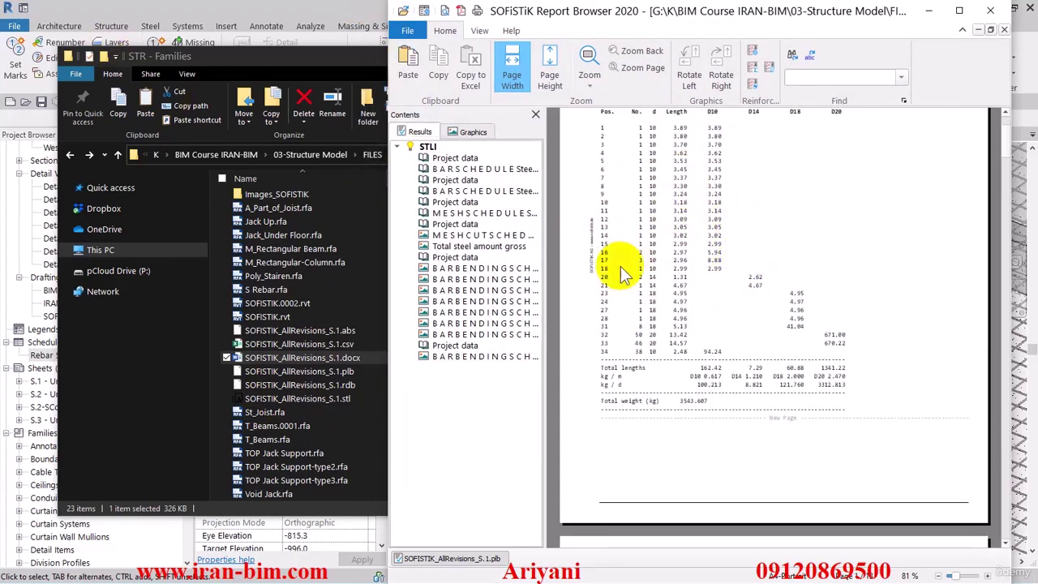
Review the report's result entries, including the bar schedule, the bar bending schedules and the total steel amount
{"action": "left_click", "coordinate": [458, 170]}
{"action": "left_click", "coordinate": [462, 247]}
{"action": "left_click", "coordinate": [462, 279]}
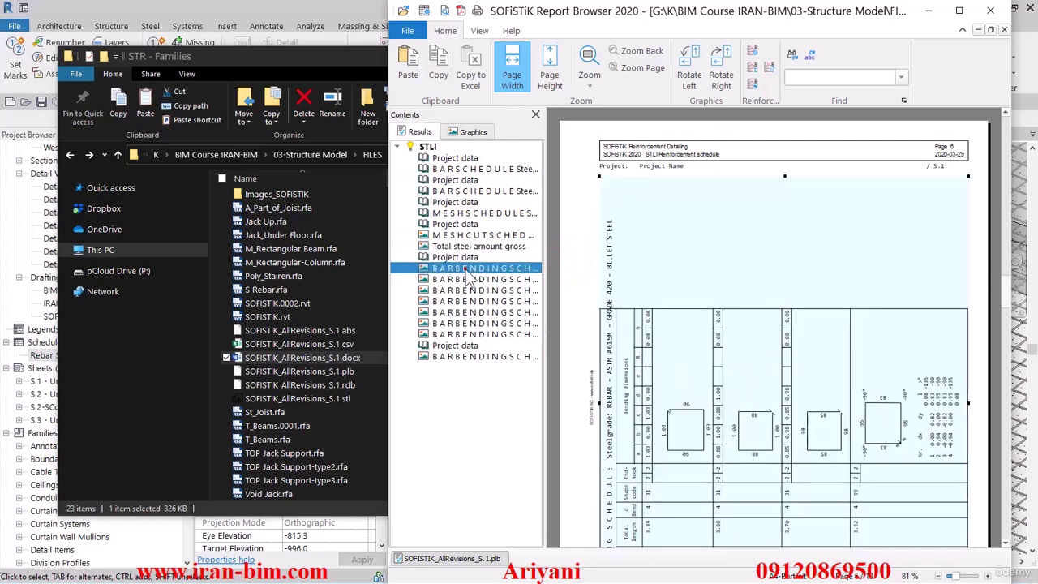
{"action": "left_click", "coordinate": [462, 290]}
{"action": "left_click", "coordinate": [461, 301]}
{"action": "left_click", "coordinate": [461, 312]}
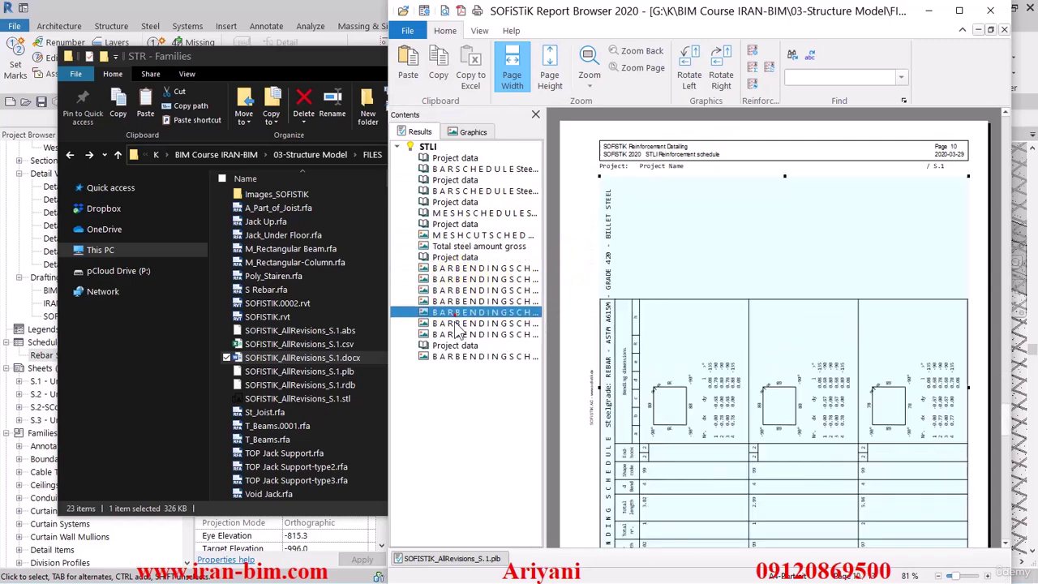
{"action": "left_click", "coordinate": [459, 323]}
{"action": "left_click", "coordinate": [459, 335]}
{"action": "left_click", "coordinate": [456, 345]}
{"action": "left_click", "coordinate": [452, 356]}
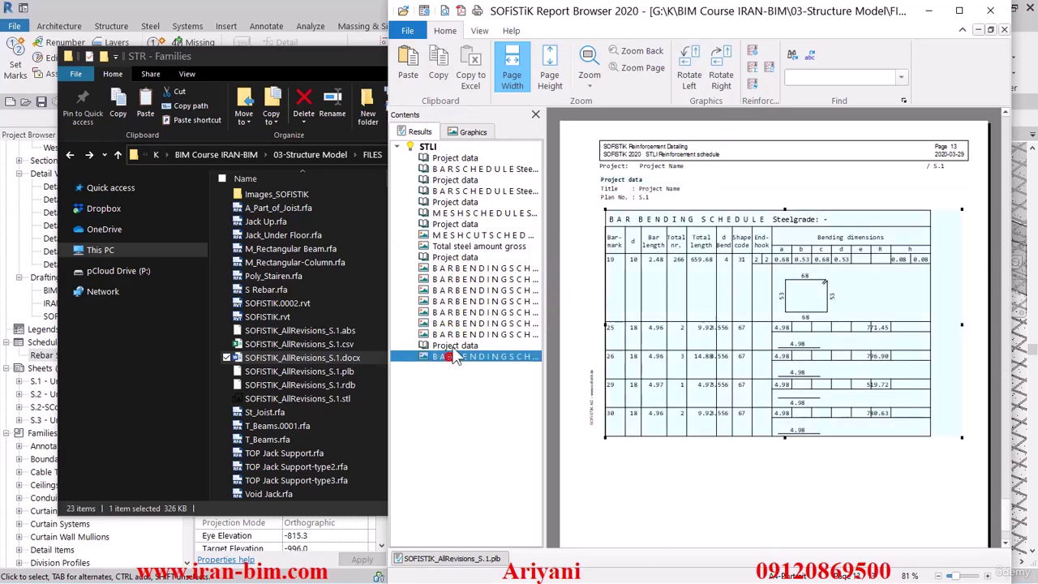
{"action": "left_click", "coordinate": [459, 245]}
Browse the report's graphics entries for the bar bending schedules and return to the results contents
{"action": "left_click", "coordinate": [470, 132]}
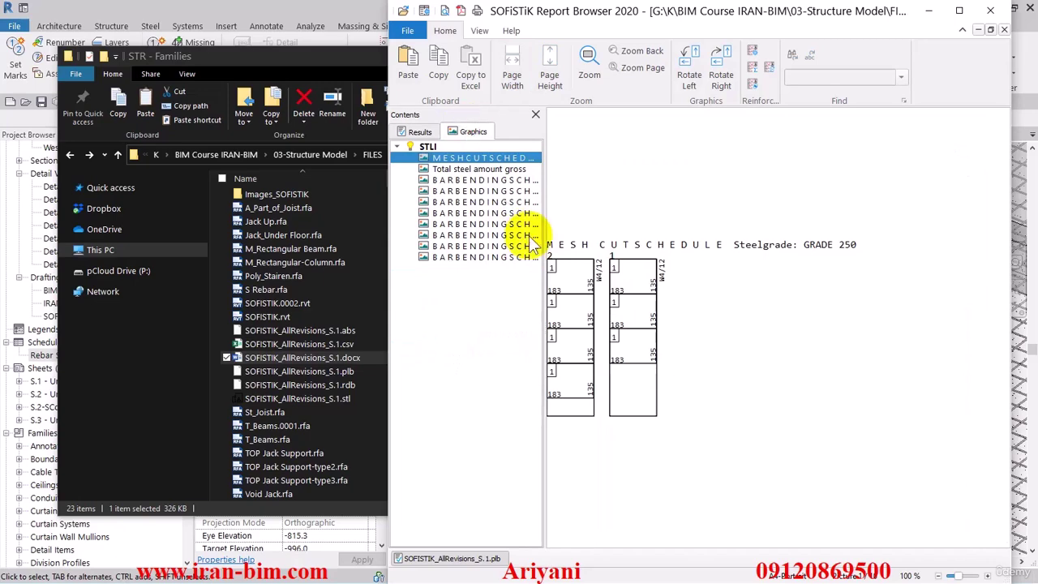
{"action": "left_click", "coordinate": [456, 202]}
{"action": "left_click", "coordinate": [456, 212]}
{"action": "left_click", "coordinate": [452, 229]}
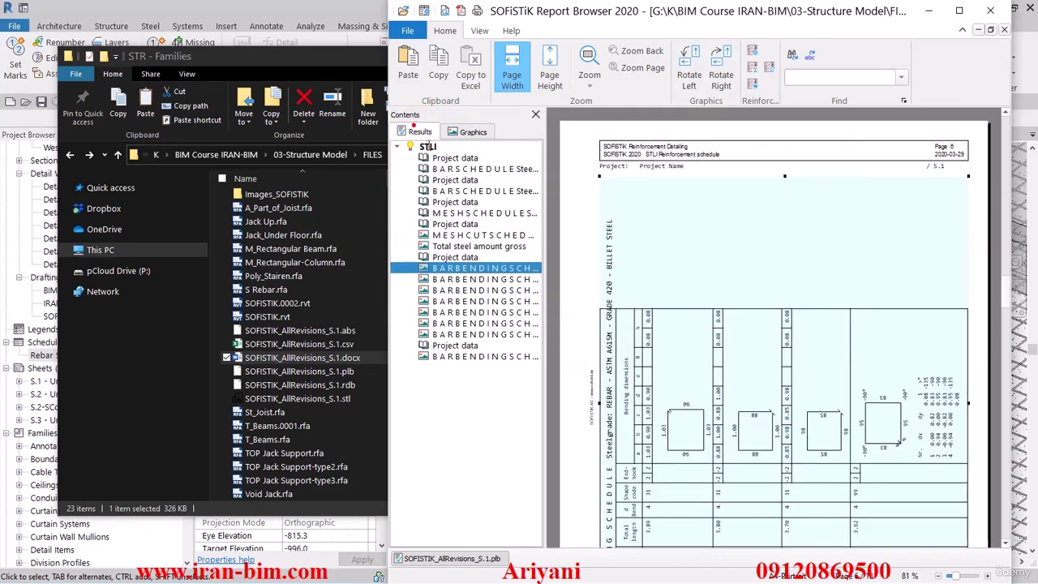
Close SOFiSTiK Report Browser and select SOFISTIK_AllRevisions_S.1.dxf in the STR - Families folder
{"action": "left_click", "coordinate": [509, 72]}
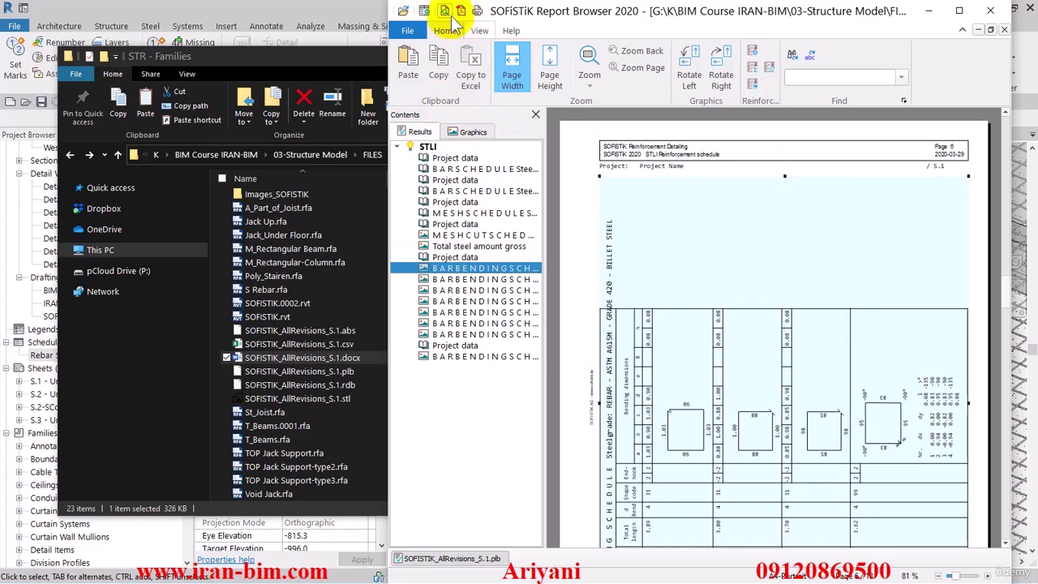
{"action": "left_click", "coordinate": [423, 12]}
{"action": "left_click", "coordinate": [423, 12]}
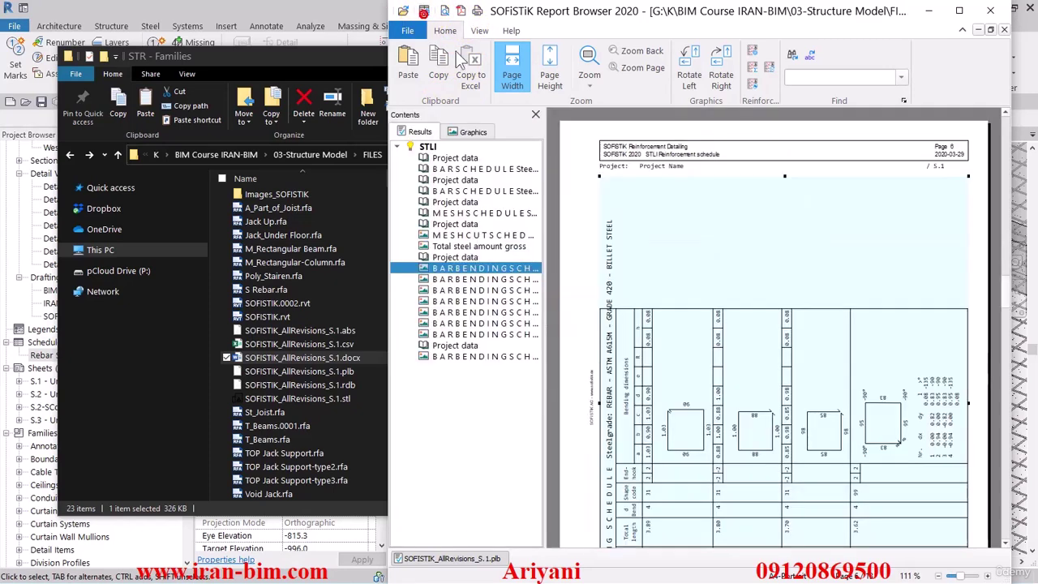
{"action": "left_click", "coordinate": [988, 12]}
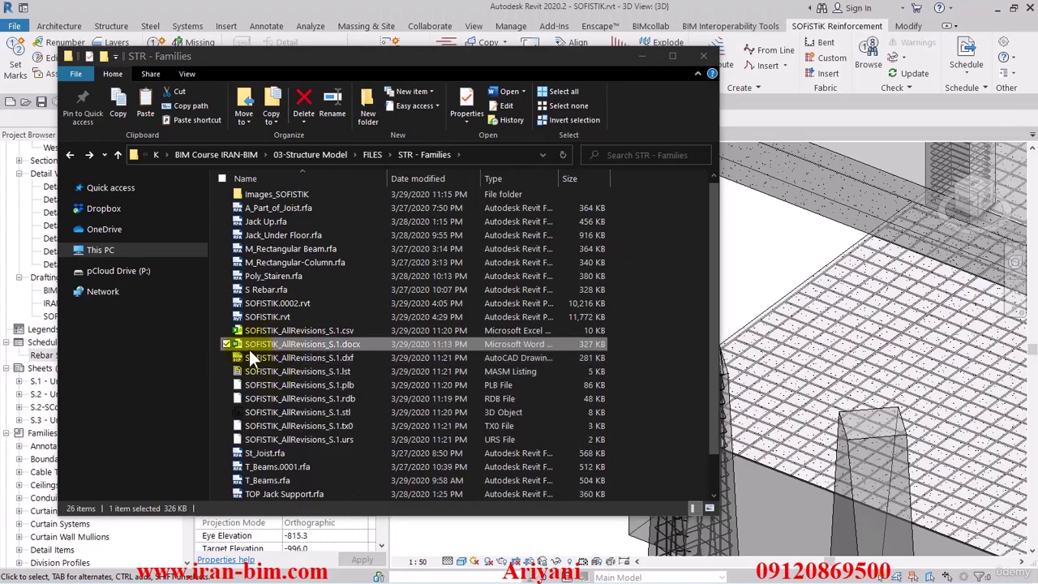
{"action": "left_click", "coordinate": [327, 358]}
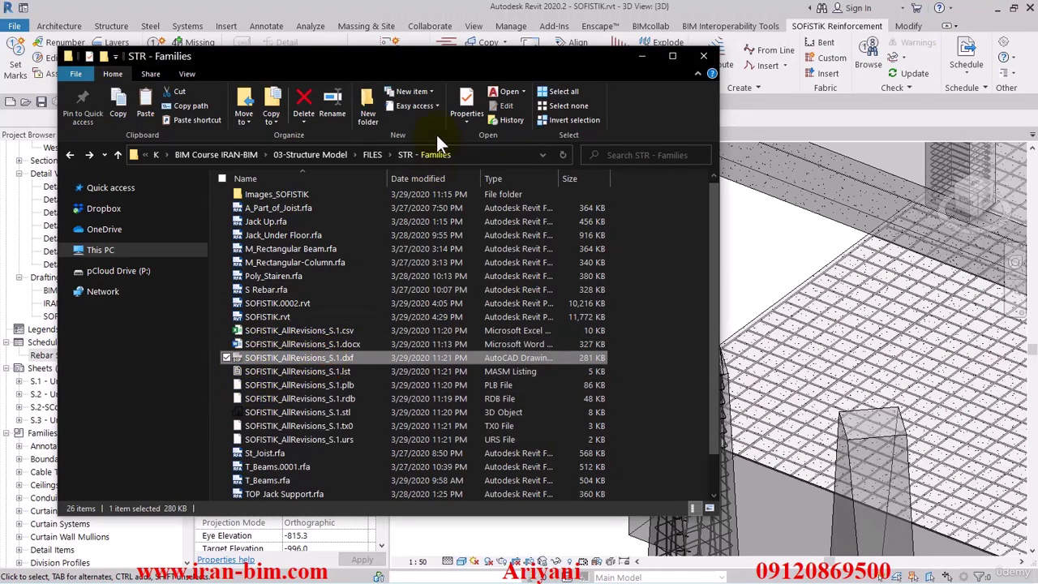
Take the STR - Families folder path into AutoCAD and open SOFISTIK_AllRevisions_S.1.dxf from it with the DXF (*.dxf) file type
{"action": "left_click", "coordinate": [464, 155]}
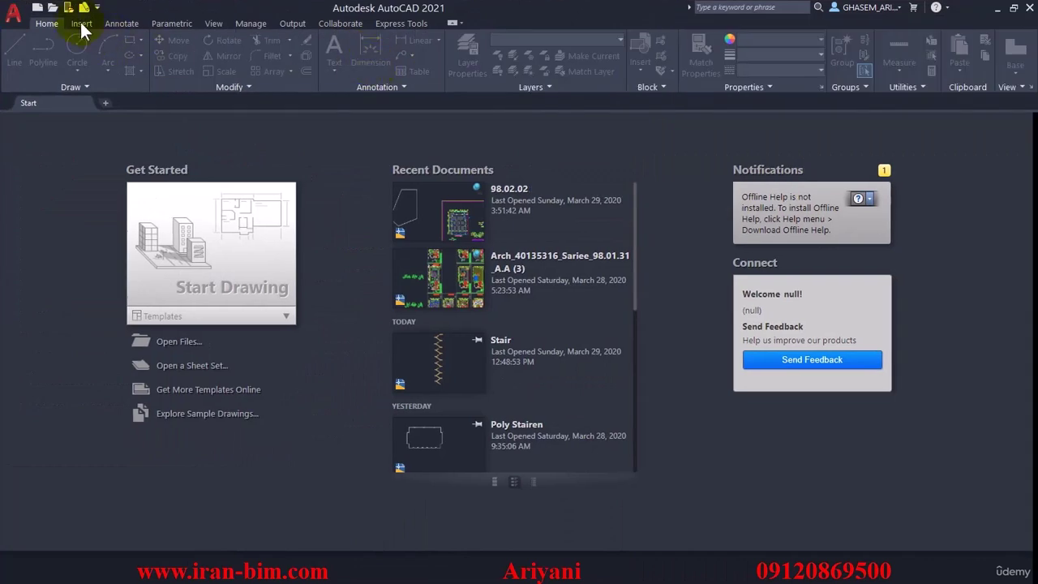
{"action": "left_click", "coordinate": [56, 7]}
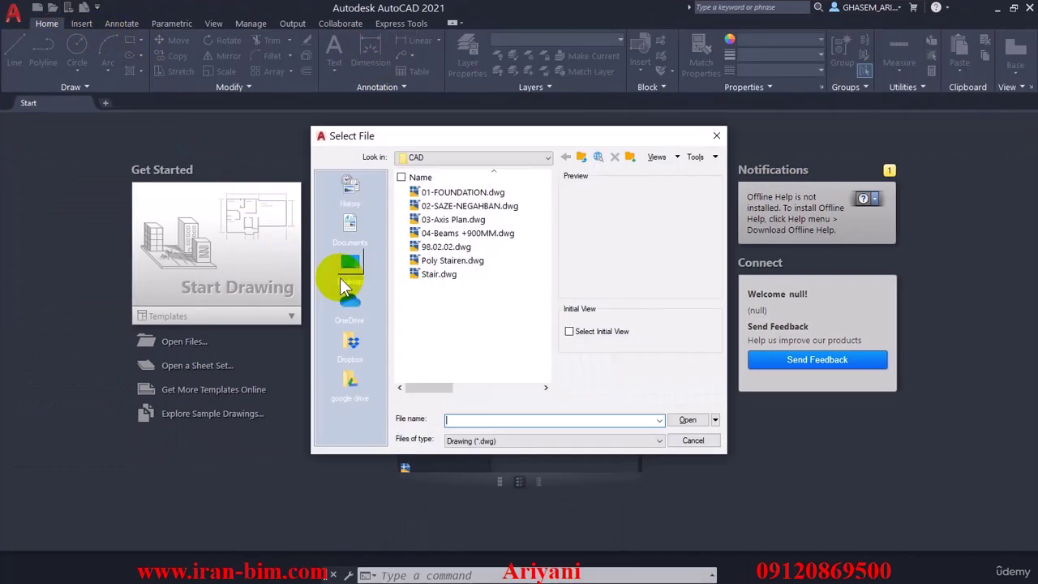
{"action": "left_click", "coordinate": [685, 419]}
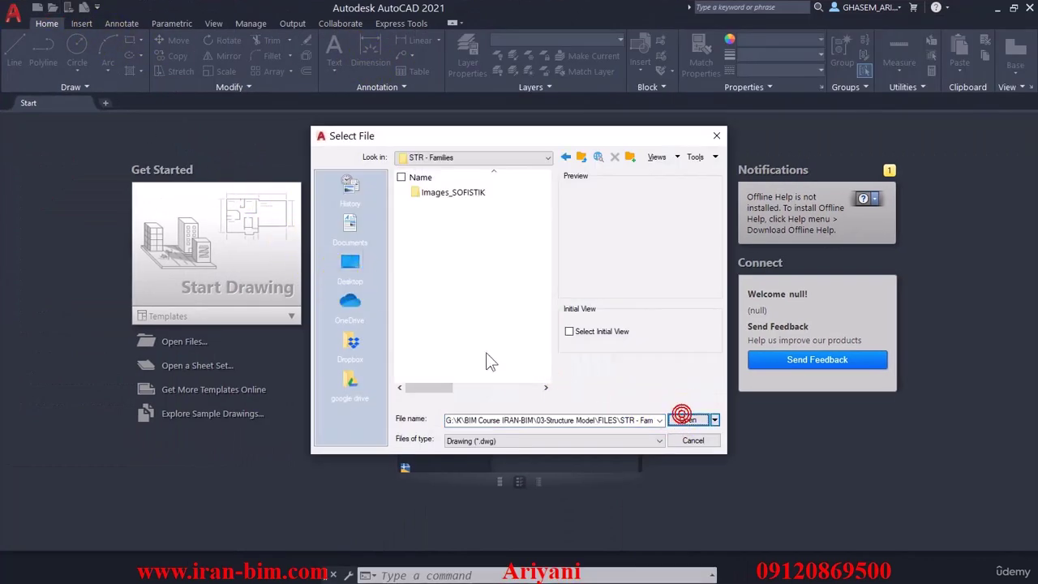
{"action": "left_click", "coordinate": [478, 442]}
{"action": "left_click", "coordinate": [479, 470]}
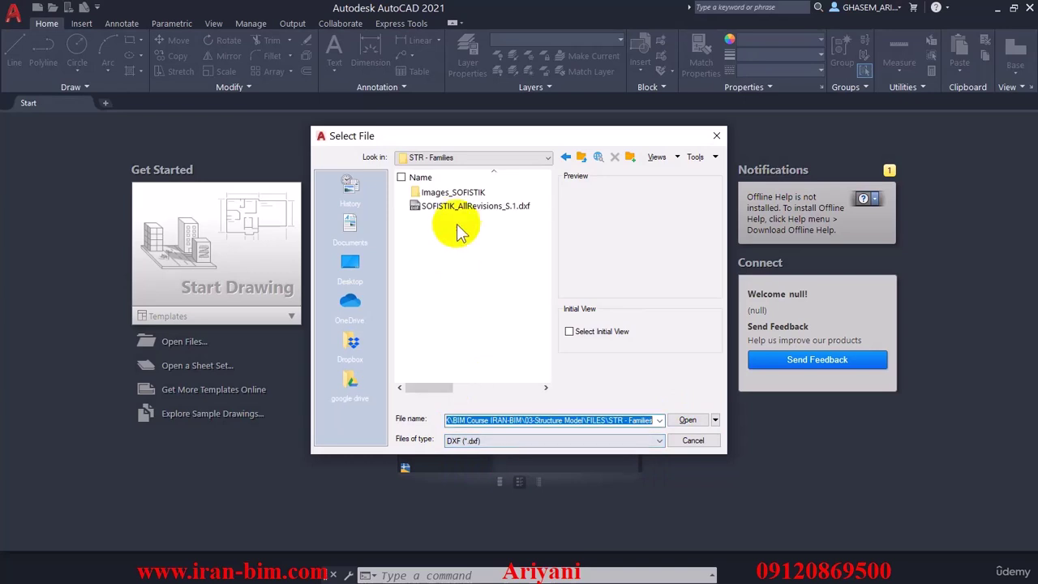
{"action": "left_click", "coordinate": [477, 206]}
{"action": "left_click", "coordinate": [675, 419]}
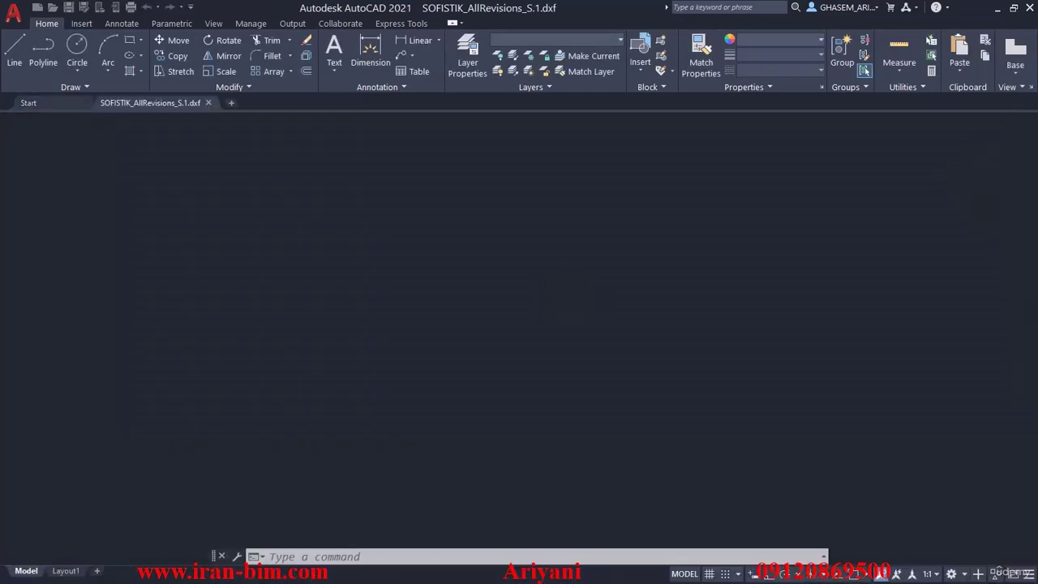
Find the bar bending schedule starting at bar mark 9 and open its block BIEGELISTE3 in the Block Editor
{"action": "middle_click", "coordinate": [480, 254]}
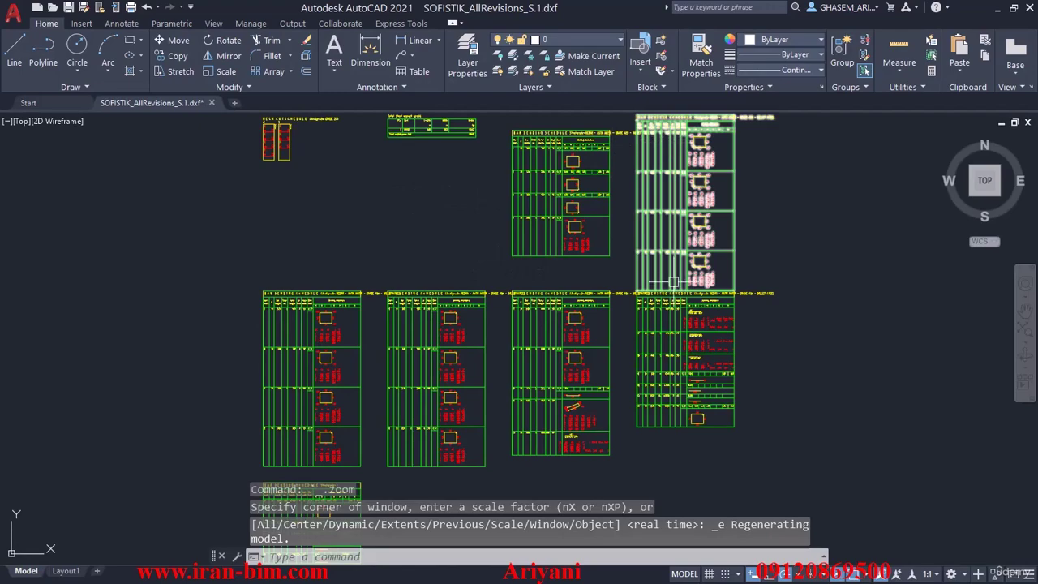
{"action": "scroll", "coordinate": [421, 276], "scroll_direction": "up", "scroll_amount": 6}
{"action": "middle_click_drag", "start_coordinate": [440, 262], "coordinate": [518, 248]}
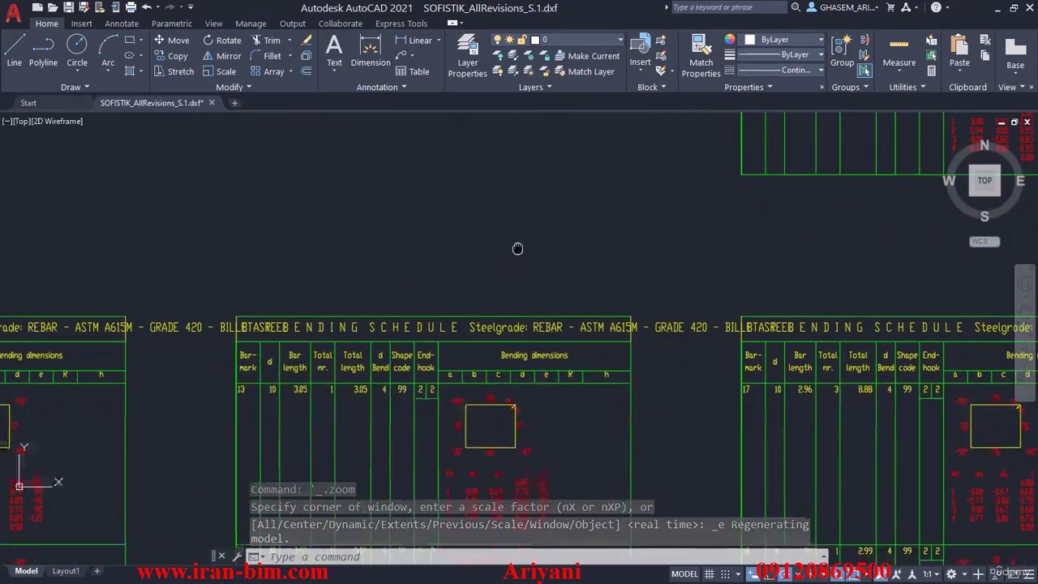
{"action": "middle_click_drag", "start_coordinate": [209, 334], "coordinate": [621, 290]}
{"action": "left_click", "coordinate": [549, 285]}
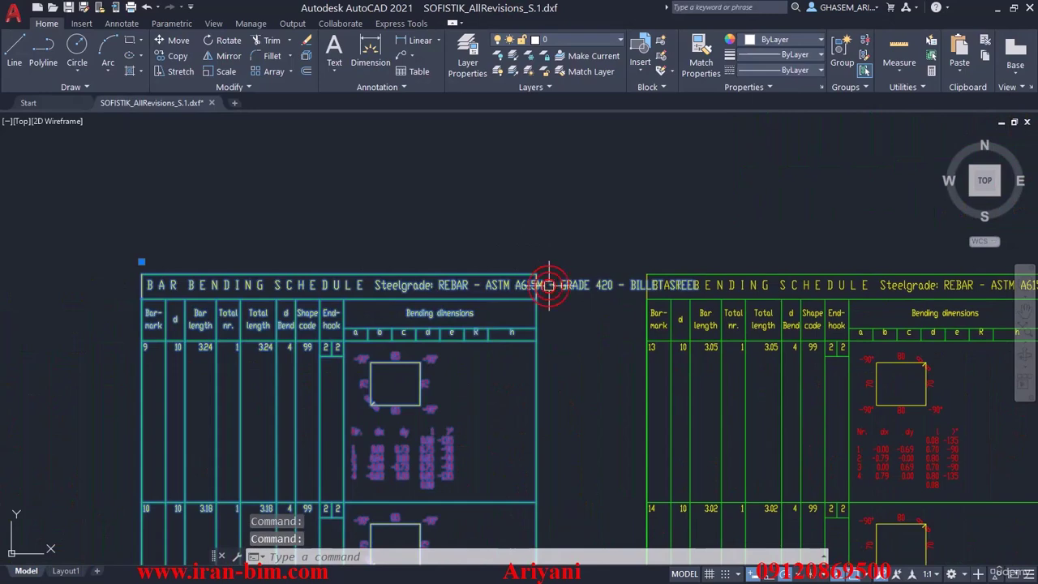
{"action": "double_click", "coordinate": [517, 382]}
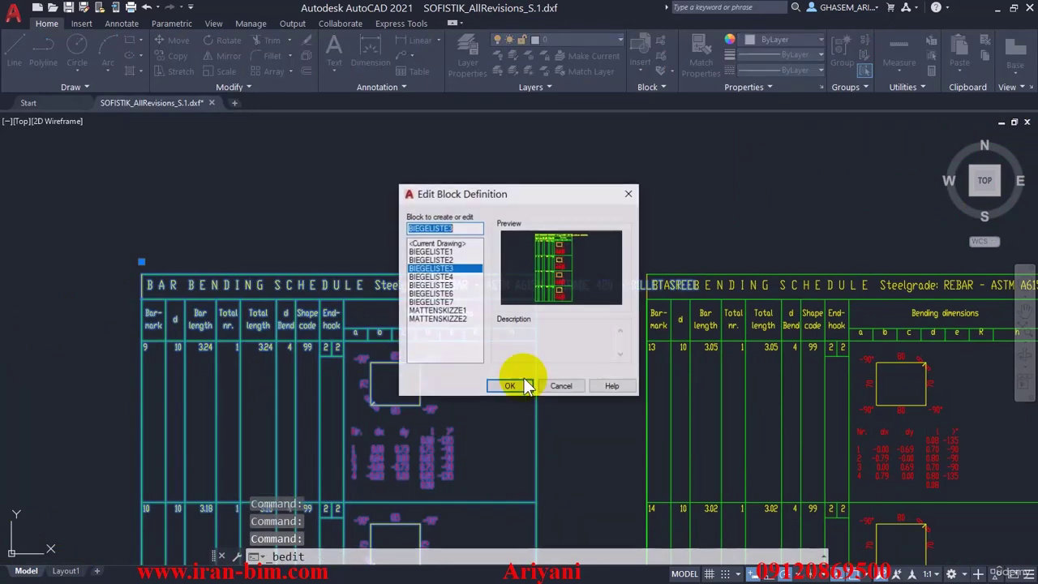
{"action": "left_click", "coordinate": [515, 383]}
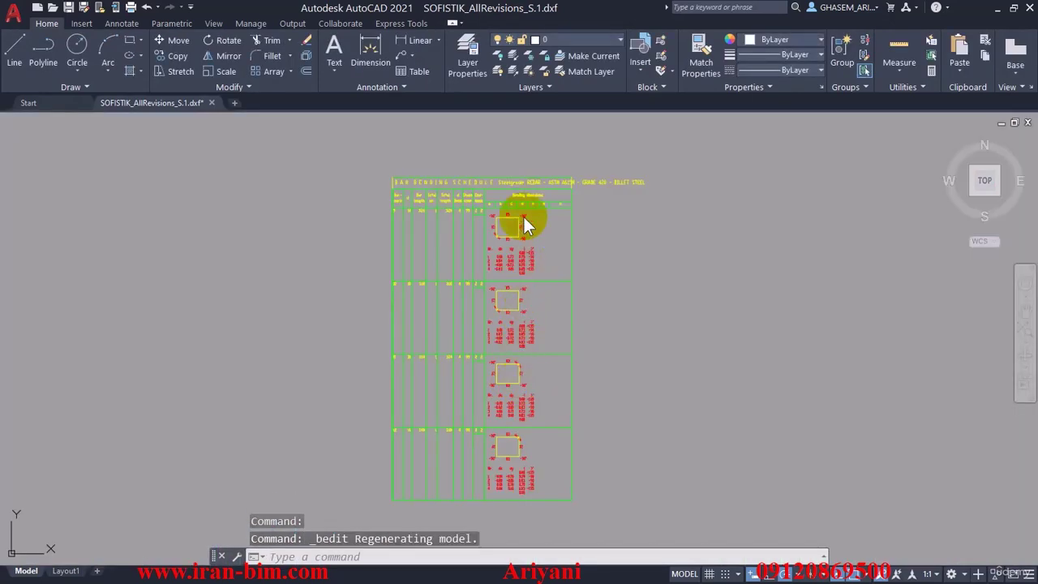
Try to edit the schedule's title text, and close the Block Editor with the changes saved to BIEGELISTE3
{"action": "scroll", "coordinate": [584, 173], "scroll_direction": "up", "scroll_amount": 2}
{"action": "left_click", "coordinate": [608, 188]}
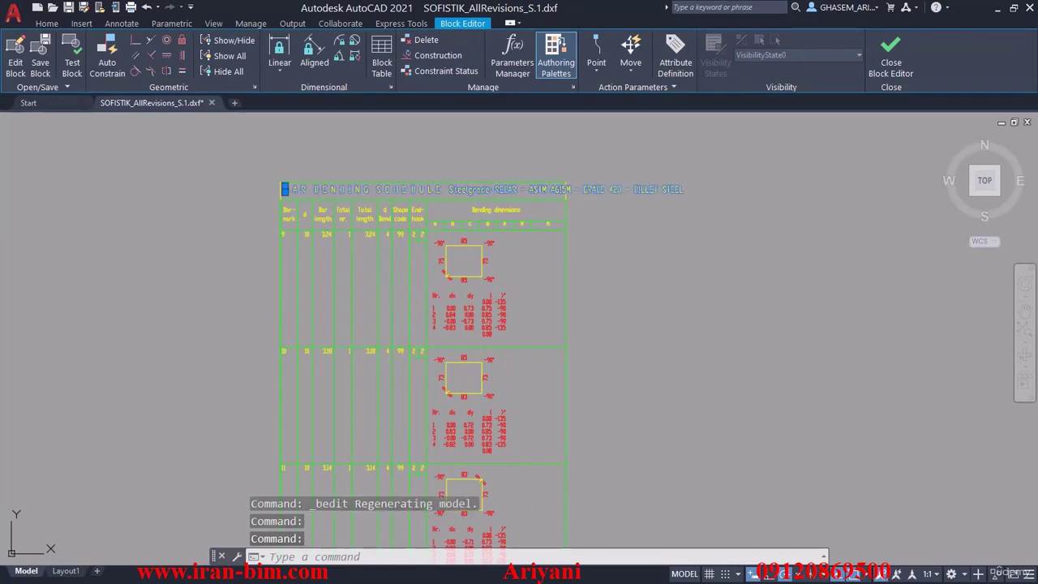
{"action": "double_click", "coordinate": [512, 192]}
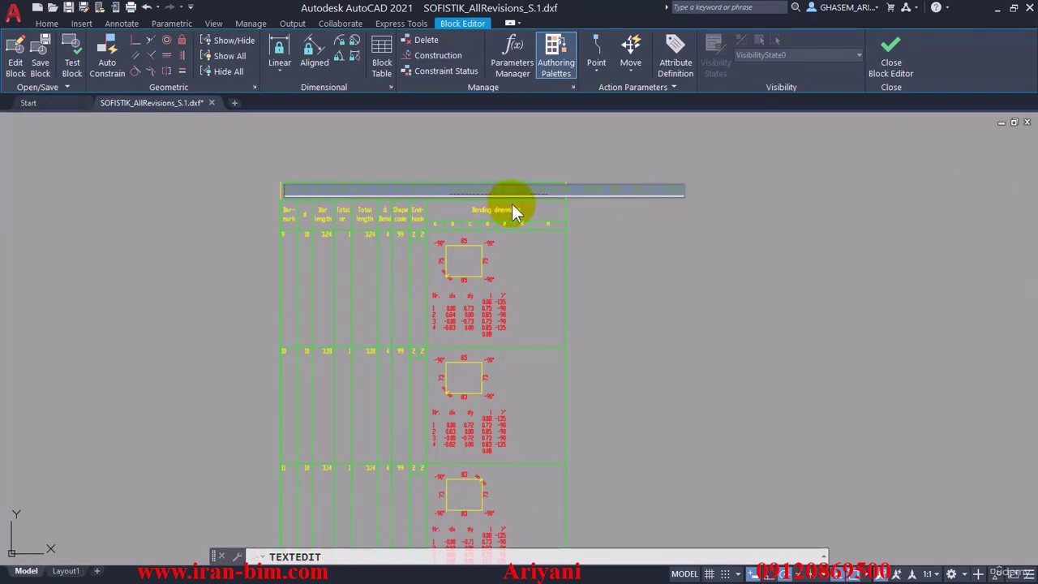
{"action": "left_click", "coordinate": [601, 193]}
{"action": "key", "text": "ctrl+a"}
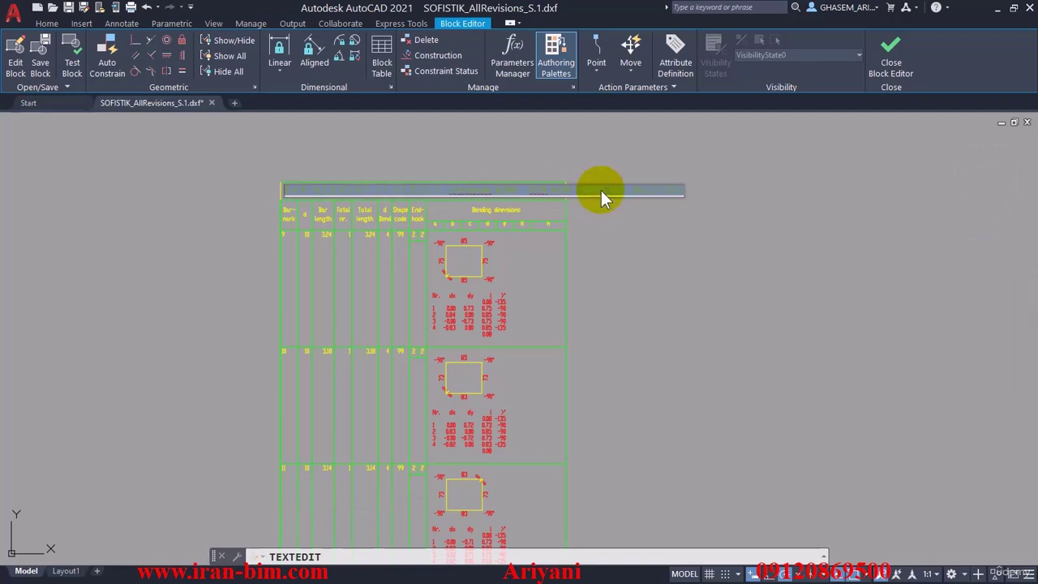
{"action": "key", "text": "Return"}
{"action": "right_click", "coordinate": [755, 199]}
{"action": "left_click", "coordinate": [735, 214]}
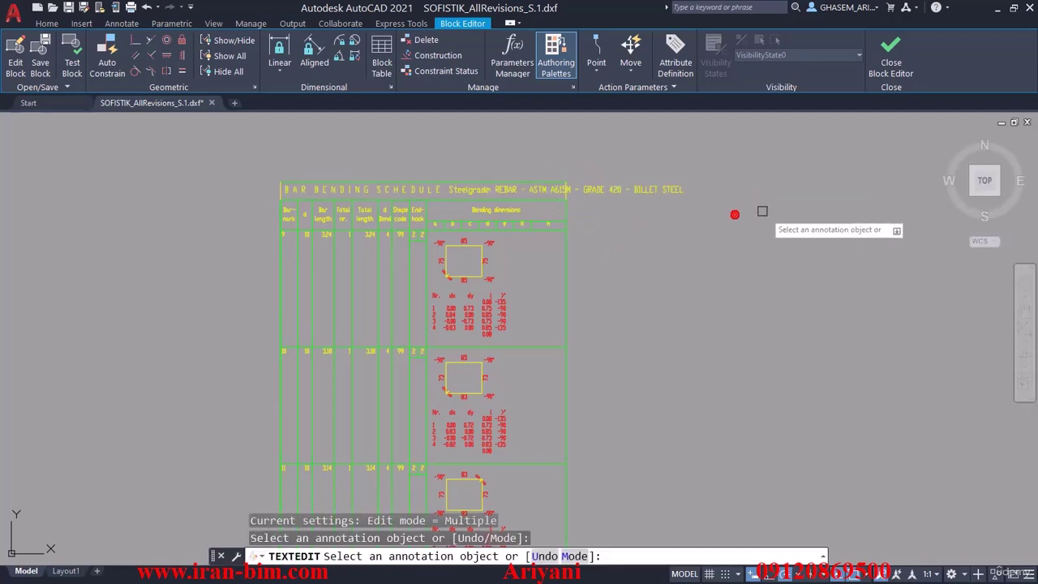
{"action": "right_click", "coordinate": [719, 196]}
{"action": "left_click", "coordinate": [750, 221]}
{"action": "left_click", "coordinate": [889, 61]}
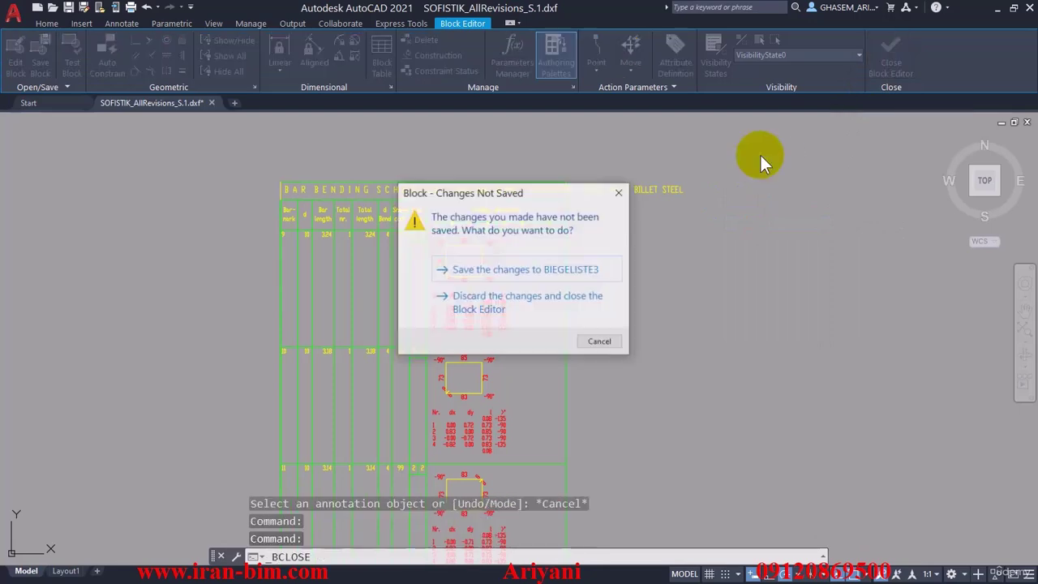
{"action": "left_click", "coordinate": [463, 268]}
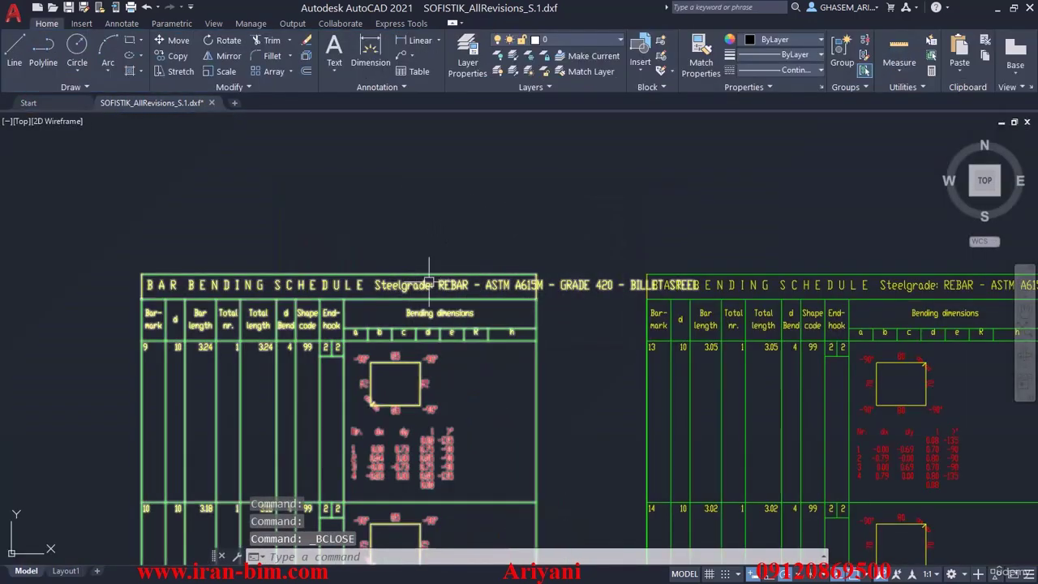
Reopen block BIEGELISTE3 and delete the steel grade part of its title, leaving the text "BAR BENDING SCHEDUL"
{"action": "double_click", "coordinate": [475, 279]}
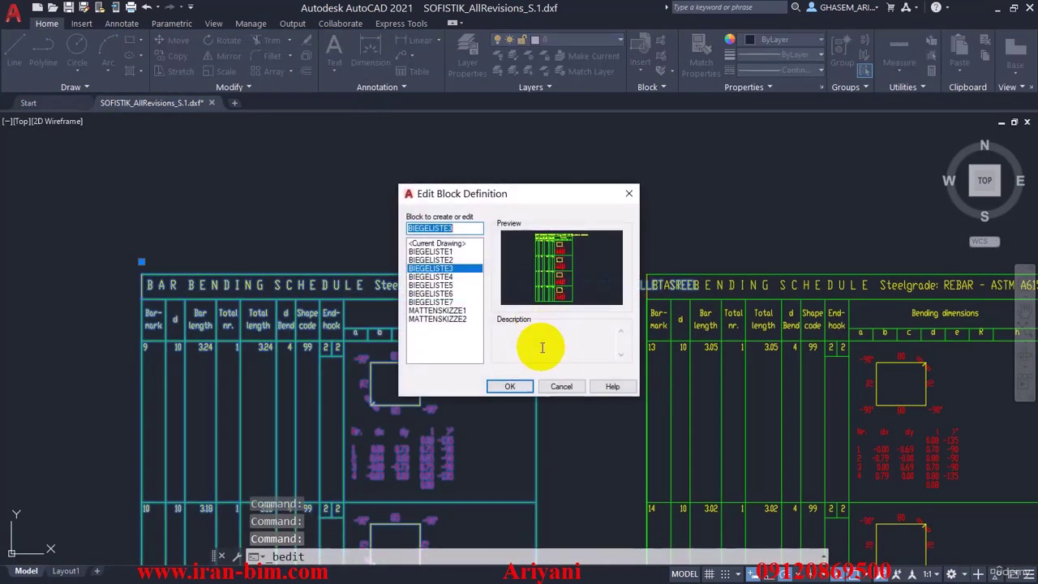
{"action": "left_click", "coordinate": [509, 386]}
{"action": "scroll", "coordinate": [519, 209], "scroll_direction": "up", "scroll_amount": 6}
{"action": "scroll", "coordinate": [504, 211], "scroll_direction": "down", "scroll_amount": 4}
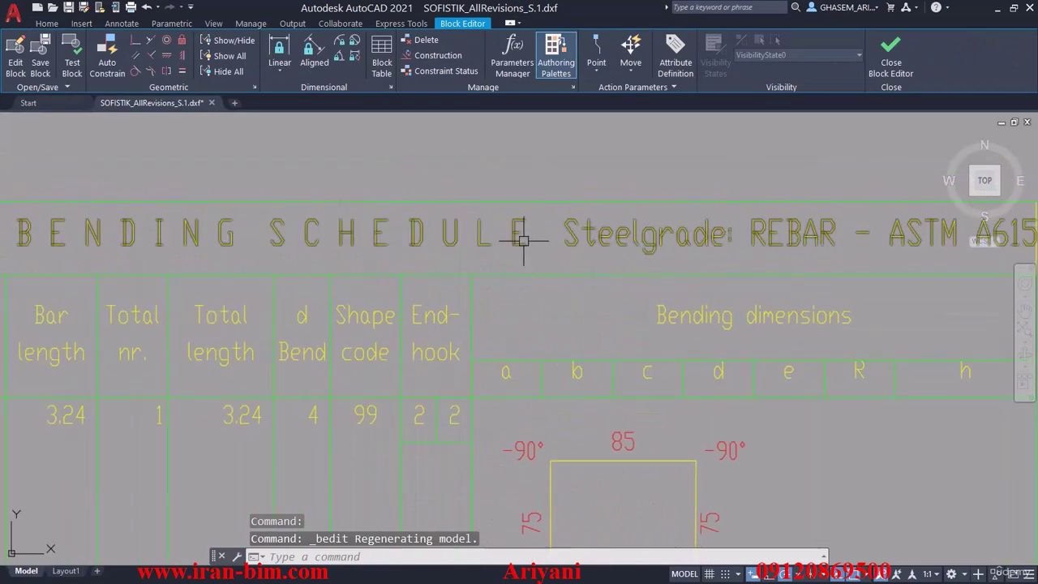
{"action": "double_click", "coordinate": [417, 246]}
{"action": "left_click", "coordinate": [429, 239]}
{"action": "scroll", "coordinate": [438, 241], "scroll_direction": "down", "scroll_amount": 4}
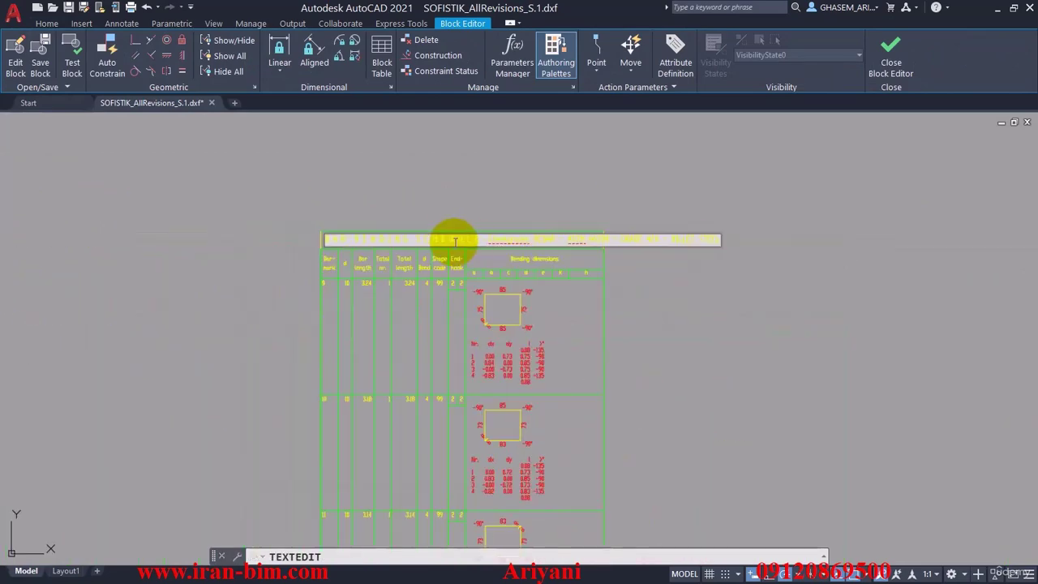
{"action": "left_click_drag", "start_coordinate": [477, 239], "coordinate": [752, 236]}
{"action": "key", "text": "Delete"}
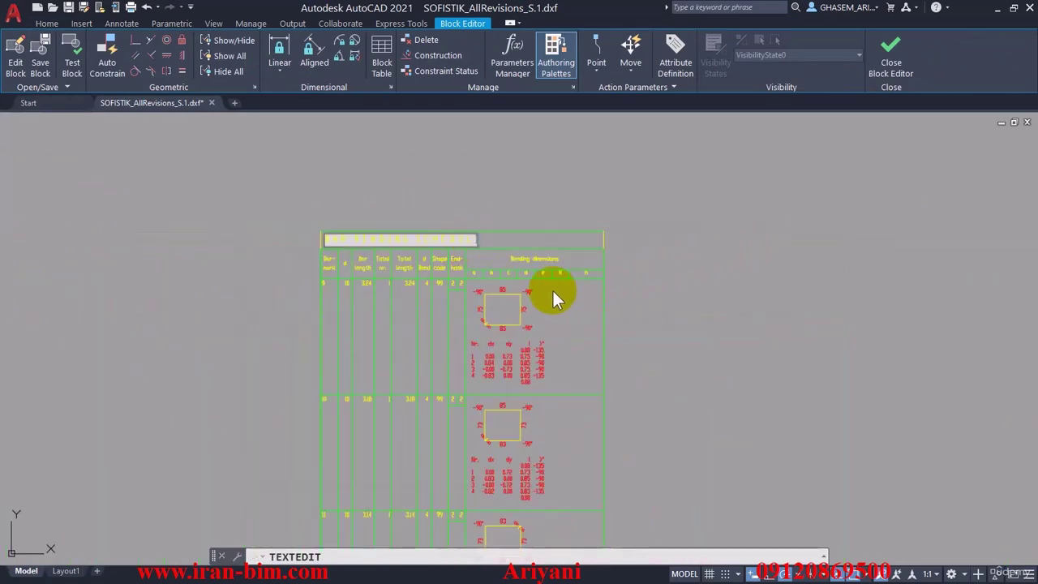
{"action": "left_click", "coordinate": [494, 213]}
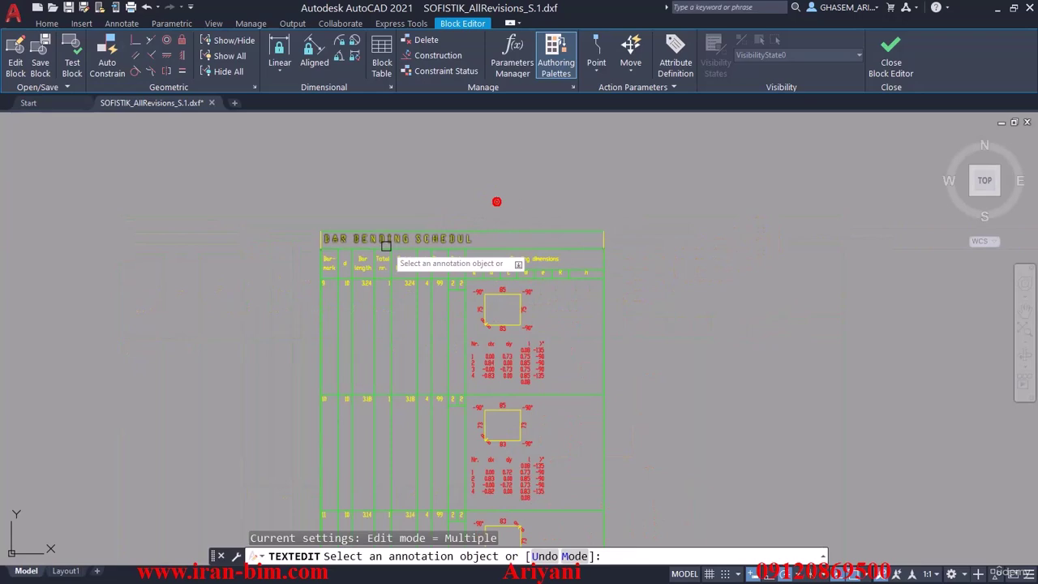
{"action": "right_click", "coordinate": [409, 205]}
{"action": "left_click", "coordinate": [442, 227]}
Close the Block Editor, saving the title change to BIEGELISTE3, and return to the overview of all schedules
{"action": "left_click", "coordinate": [884, 53]}
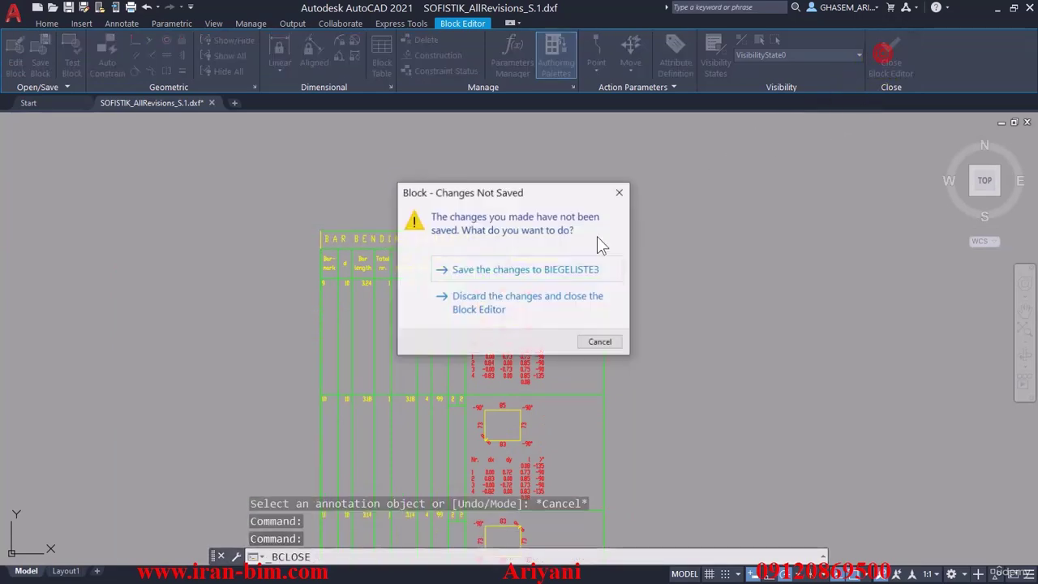
{"action": "left_click", "coordinate": [479, 270]}
{"action": "scroll", "coordinate": [475, 260], "scroll_direction": "down", "scroll_amount": 6}
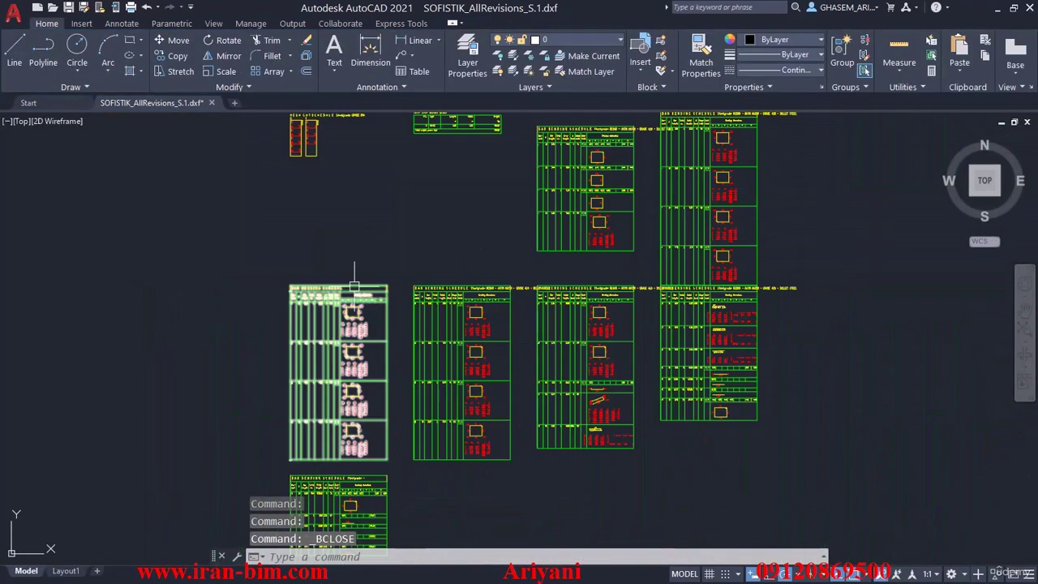
Search the drawing for the bar bending schedule title containing "Steelgrade: REBAR - ASTM A615M - GRADE 420 - BILLET STEEL"
{"action": "middle_click_drag", "start_coordinate": [441, 225], "coordinate": [479, 268]}
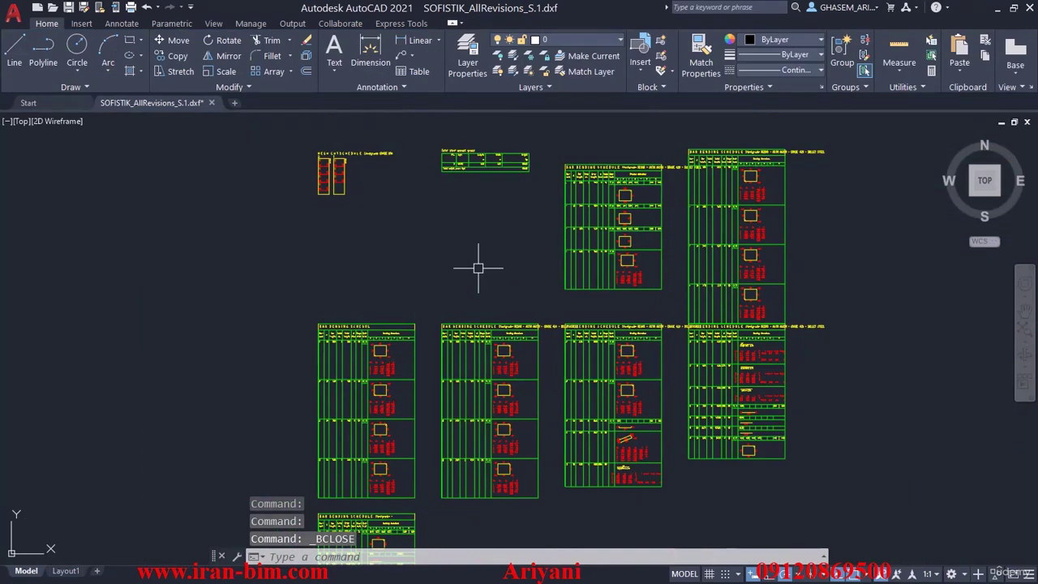
{"action": "type", "text": "finde"}
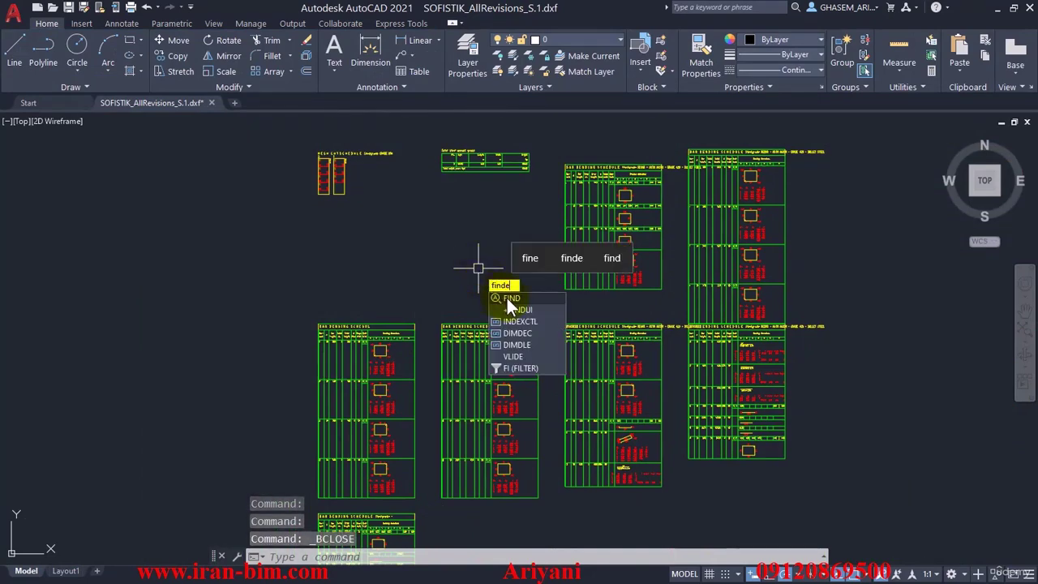
{"action": "left_click", "coordinate": [509, 298]}
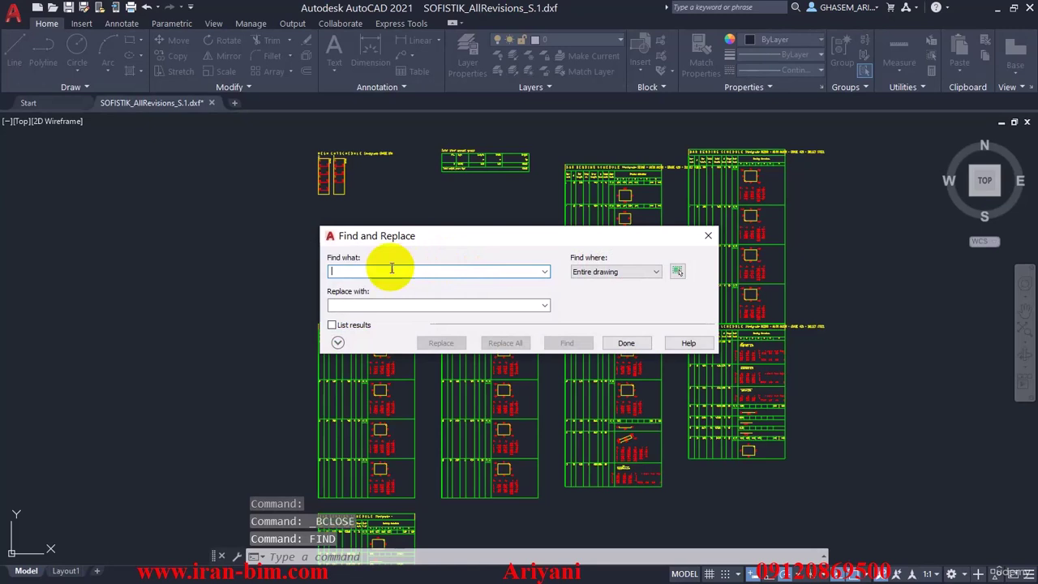
{"action": "type", "text": "Steelgrade: REBAR - ASTM A615M - GRADE 420 - BILLET STEEL"}
{"action": "left_click_drag", "start_coordinate": [447, 237], "coordinate": [668, 123]}
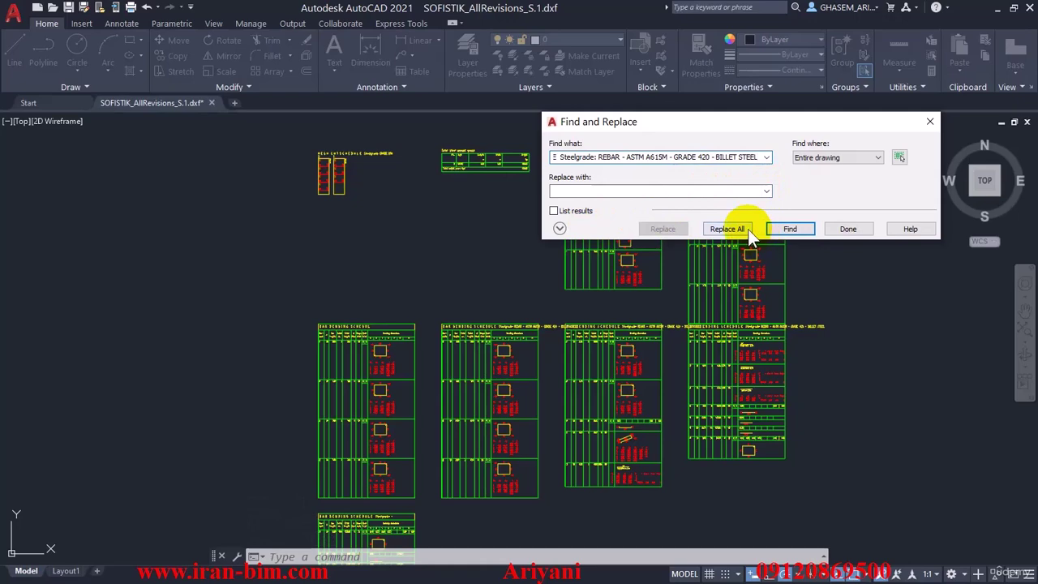
{"action": "left_click", "coordinate": [790, 230]}
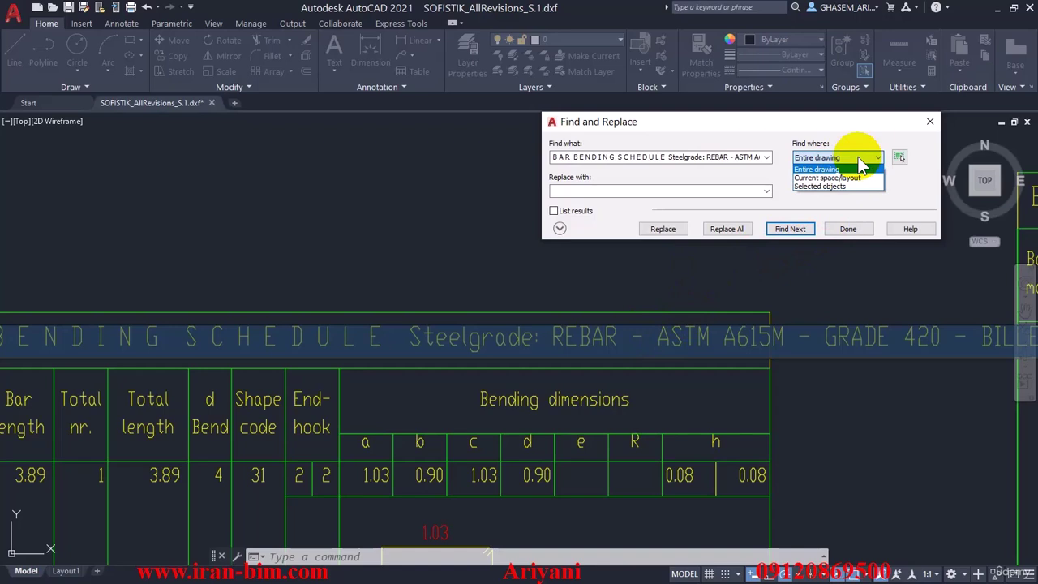
Keep the search scope on the entire drawing, enter "IRAN-BIM Team" as the replacement text, and check the extended search options
{"action": "left_click", "coordinate": [861, 168]}
{"action": "left_click", "coordinate": [572, 191]}
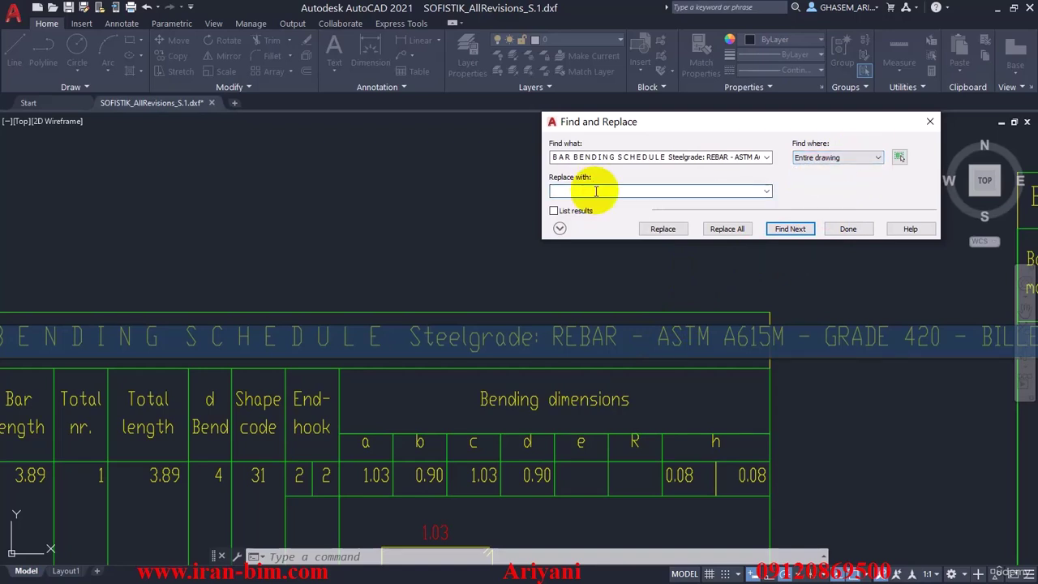
{"action": "type", "text": "IR"}
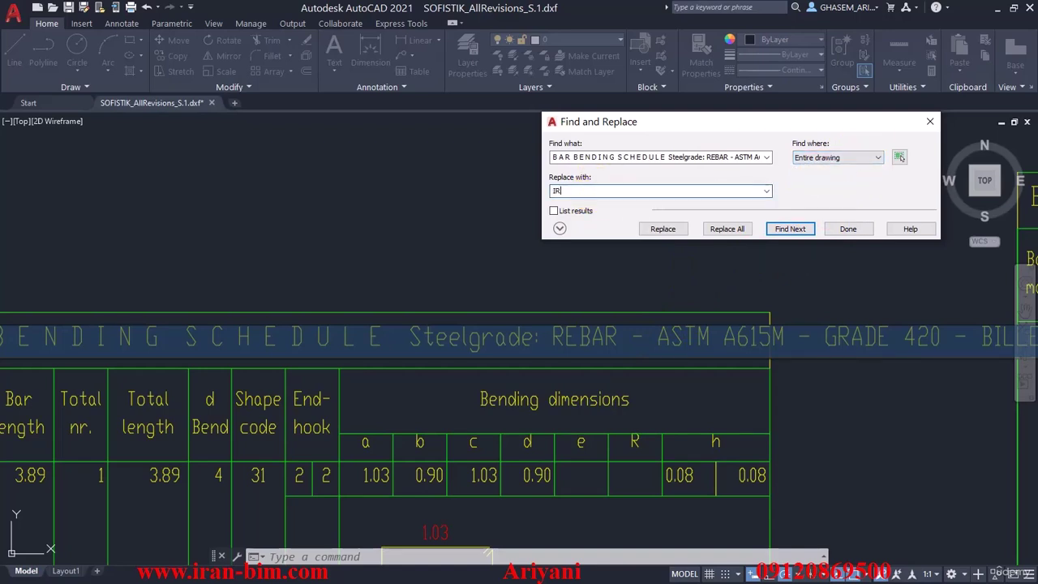
{"action": "type", "text": "AN"}
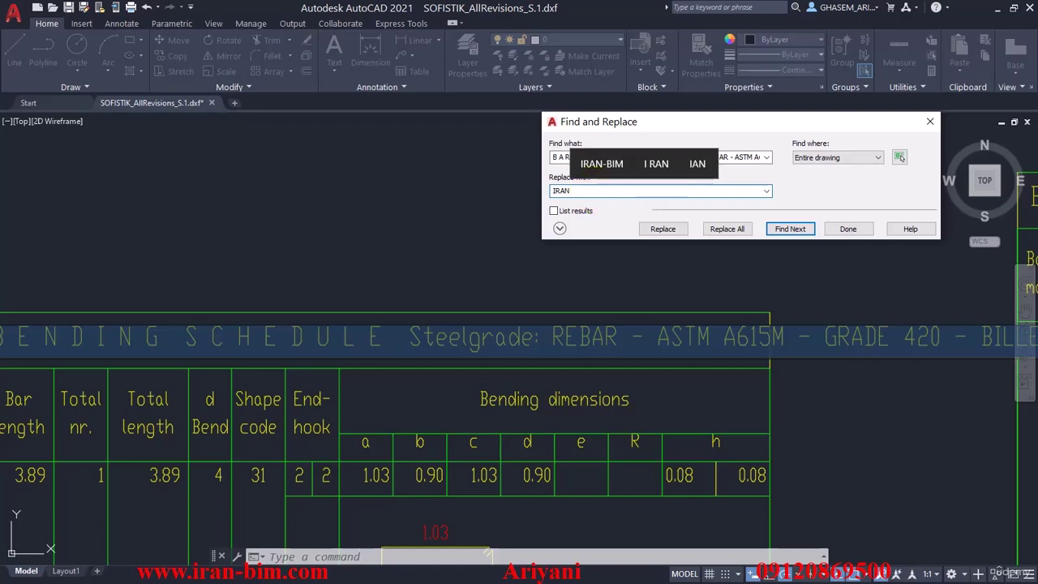
{"action": "type", "text": "-BIM Team"}
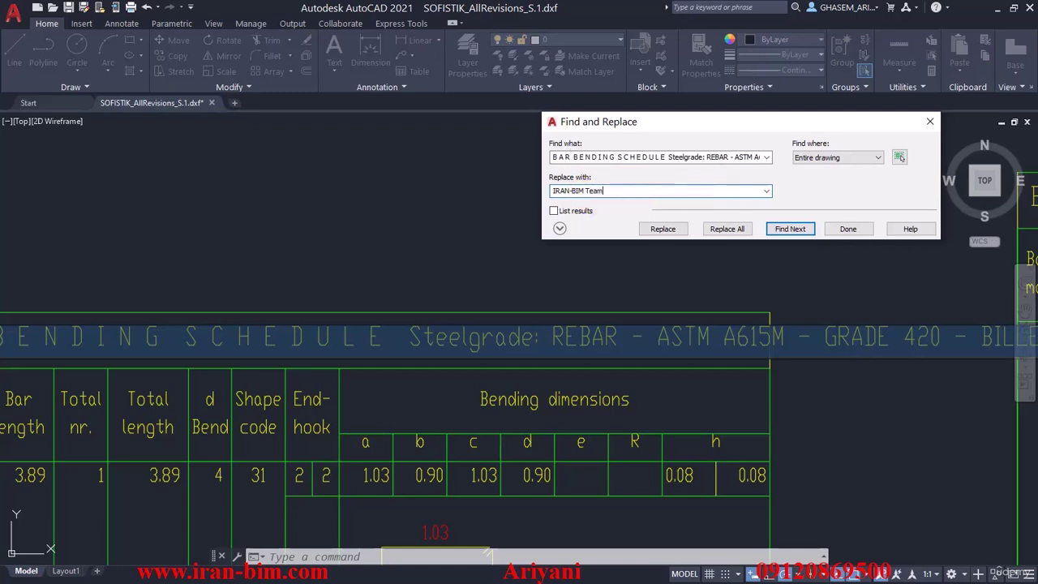
{"action": "left_click", "coordinate": [560, 228]}
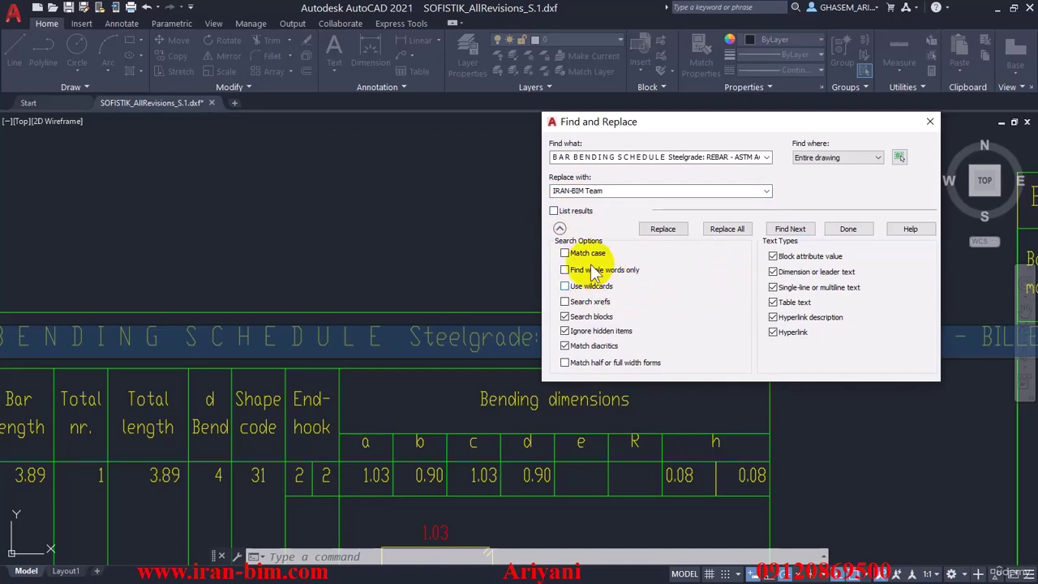
{"action": "left_click", "coordinate": [560, 229]}
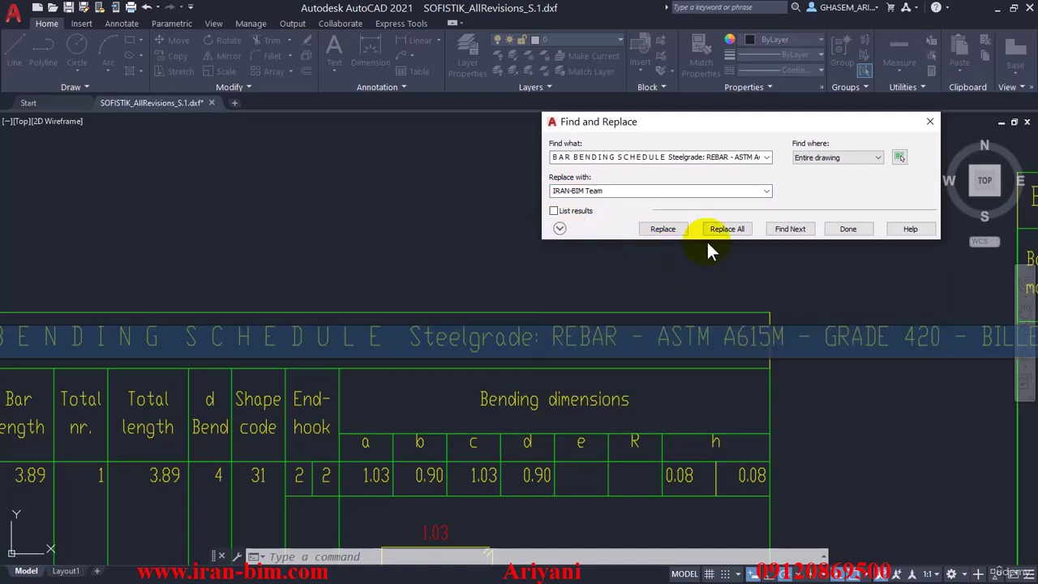
Replace all matching schedule titles with "IRAN-BIM Team" in all blocks, and finish Find and Replace
{"action": "left_click", "coordinate": [727, 229]}
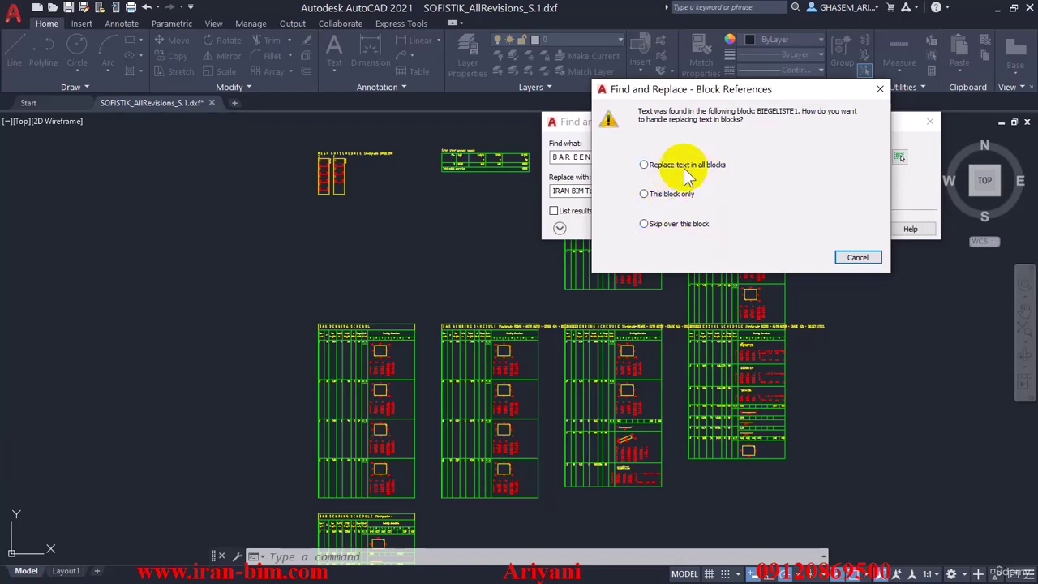
{"action": "left_click", "coordinate": [654, 166]}
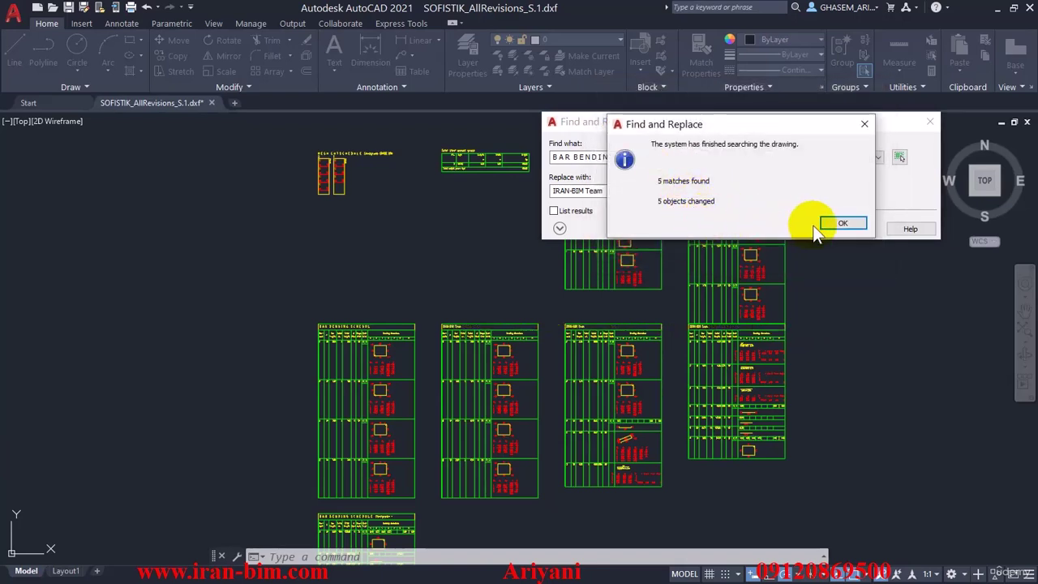
{"action": "left_click", "coordinate": [829, 224]}
{"action": "left_click", "coordinate": [847, 228]}
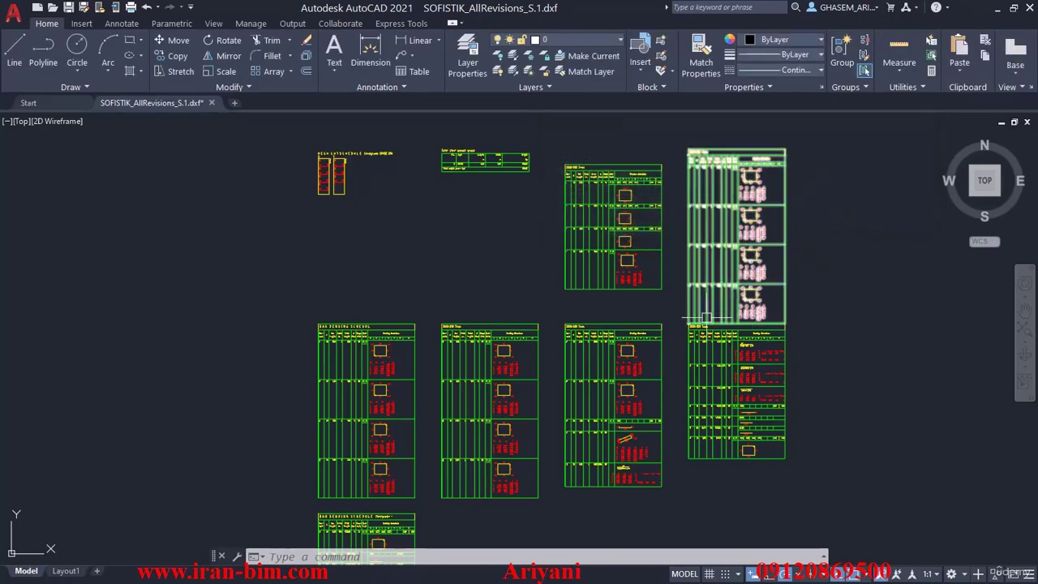
Check the replaced schedule titles, and save the drawing as SOFISTIK_AllRevisions_S.1.dwg in AutoCAD 2010/LT2010 format in the STR - Families folder
{"action": "scroll", "coordinate": [717, 371], "scroll_direction": "up", "scroll_amount": 6}
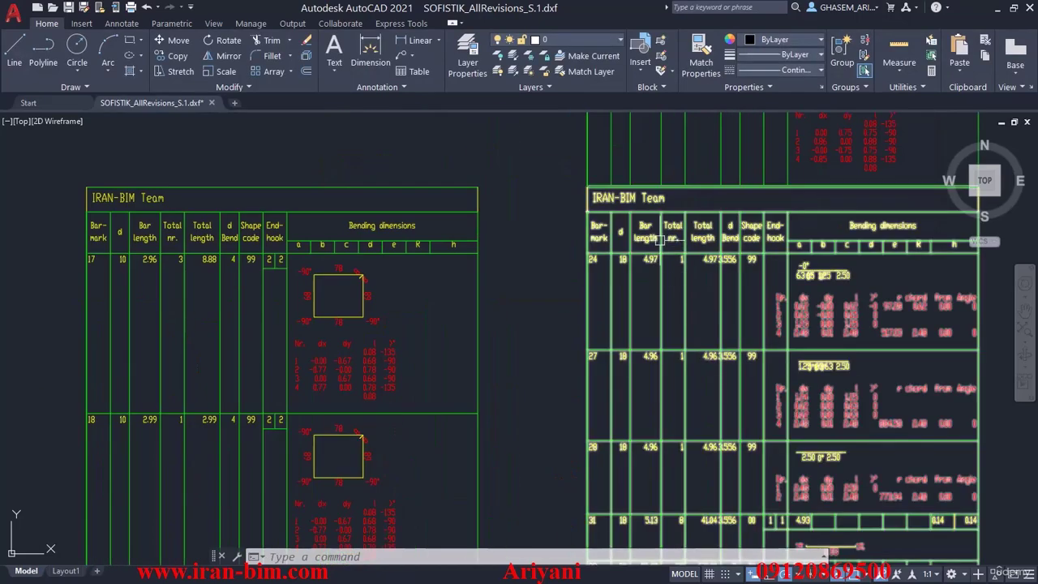
{"action": "middle_click_drag", "start_coordinate": [222, 206], "coordinate": [629, 267]}
{"action": "middle_click_drag", "start_coordinate": [243, 275], "coordinate": [683, 297]}
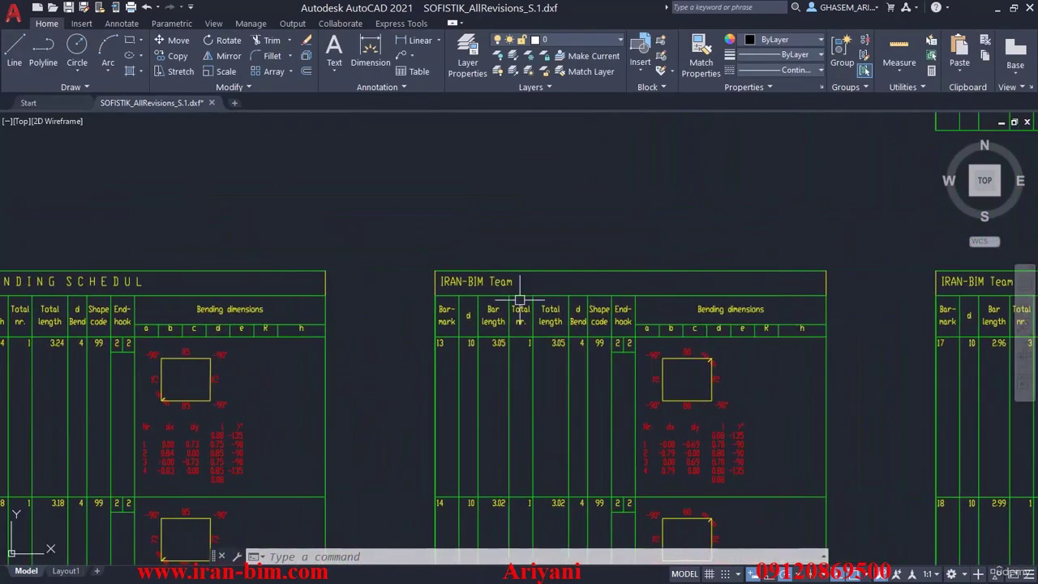
{"action": "middle_click_drag", "start_coordinate": [293, 293], "coordinate": [515, 294]}
{"action": "scroll", "coordinate": [258, 279], "scroll_direction": "down", "scroll_amount": 5}
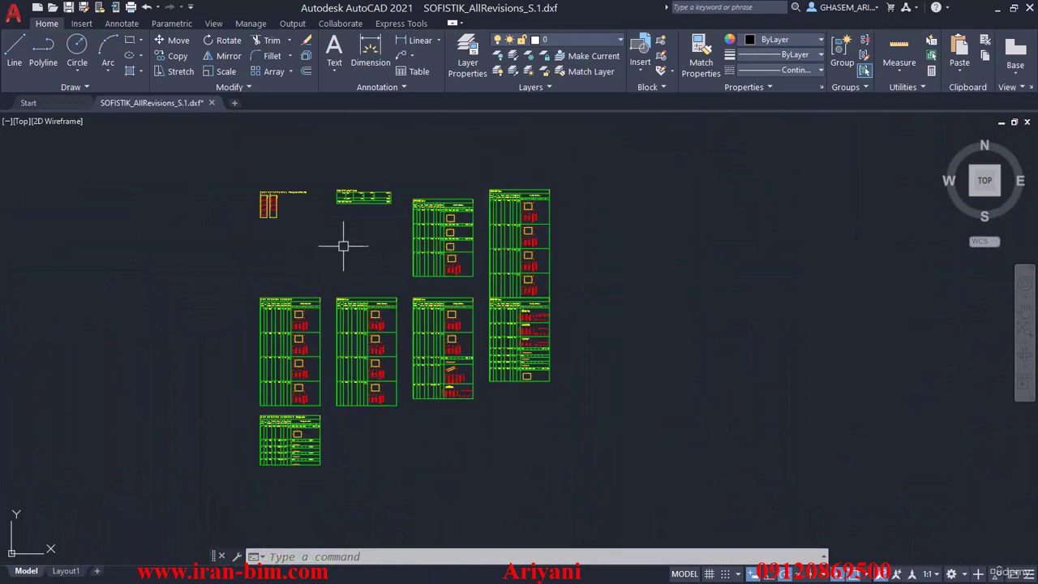
{"action": "scroll", "coordinate": [459, 283], "scroll_direction": "up", "scroll_amount": 5}
{"action": "left_click", "coordinate": [70, 8]}
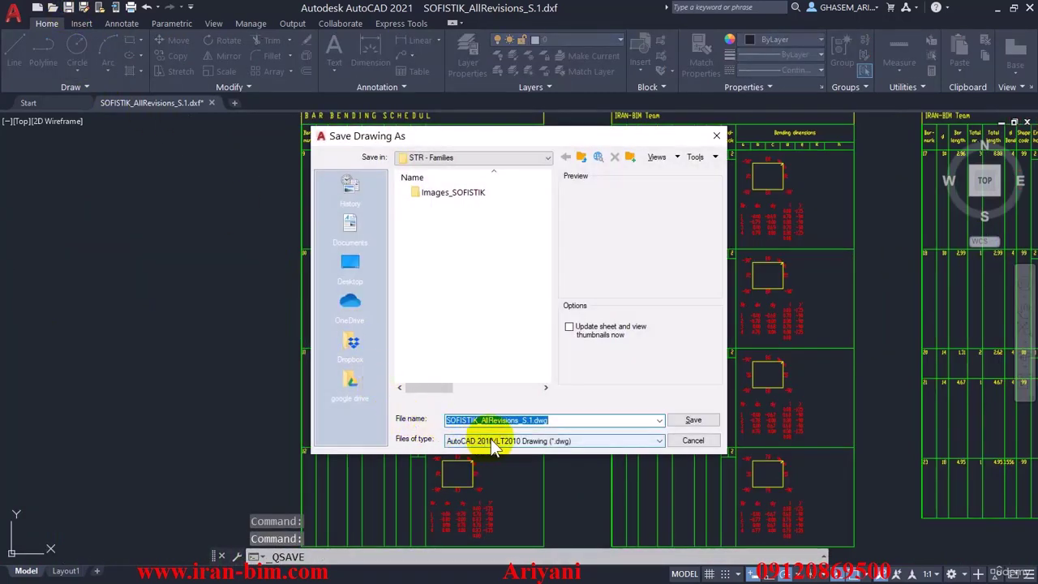
{"action": "left_click", "coordinate": [693, 419]}
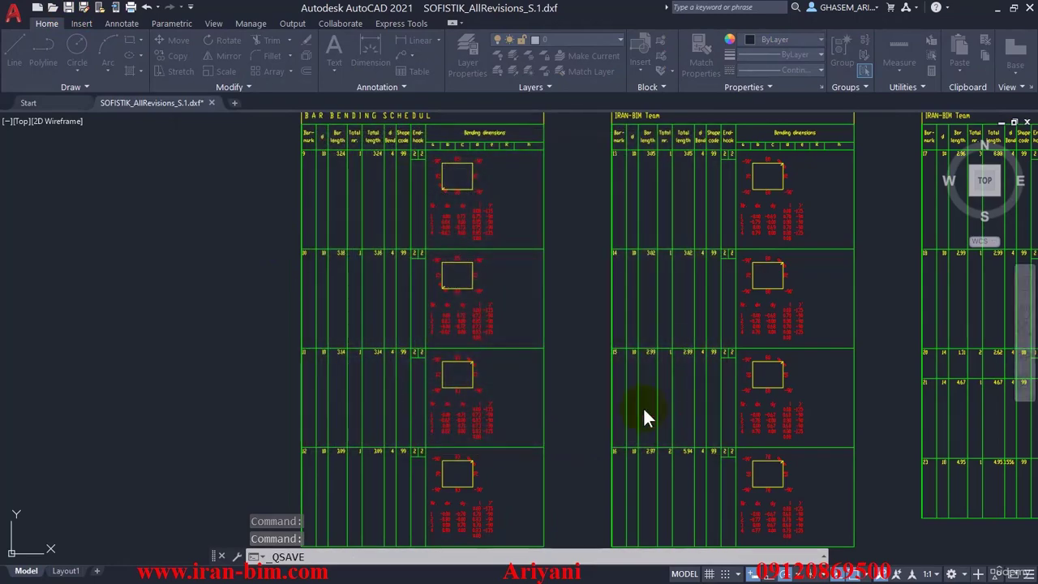
Review the bending shapes and the schedule starting at bar mark 19, and close SOFISTIK_AllRevisions_S.1.dwg with its changes saved
{"action": "scroll", "coordinate": [438, 300], "scroll_direction": "up", "scroll_amount": 8}
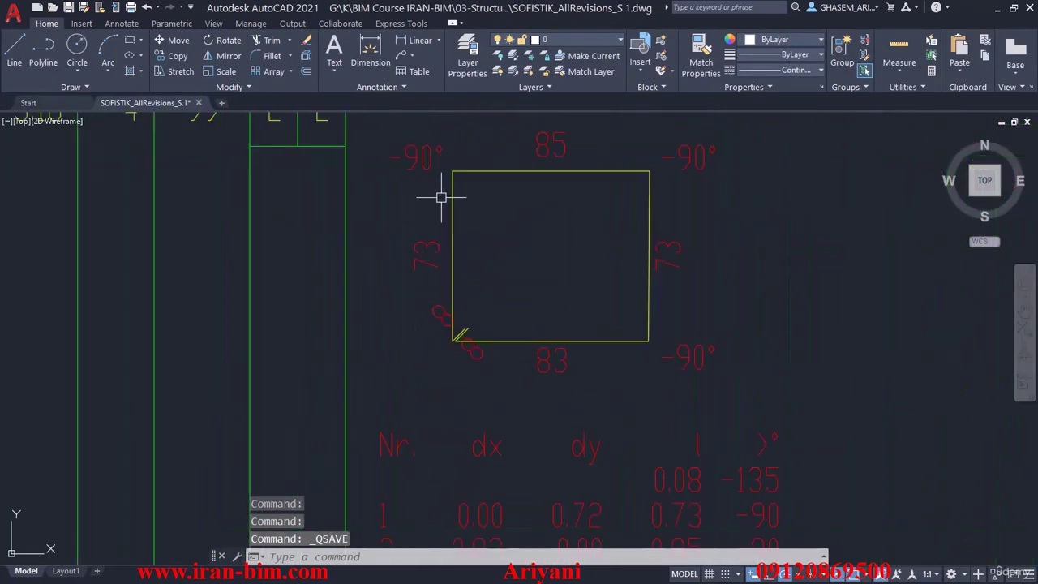
{"action": "scroll", "coordinate": [441, 197], "scroll_direction": "down", "scroll_amount": 8}
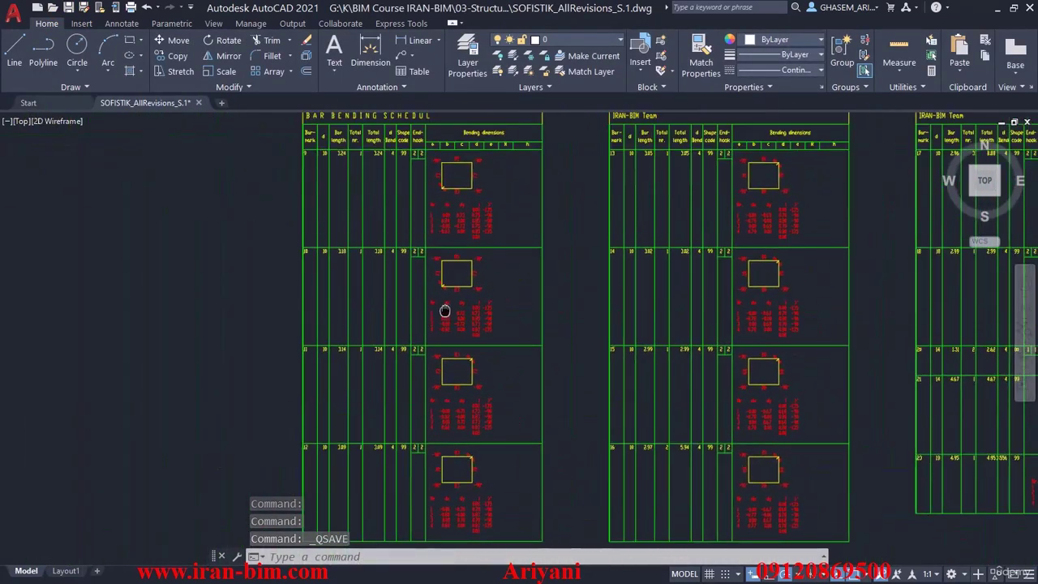
{"action": "middle_click_drag", "start_coordinate": [445, 311], "coordinate": [445, 110]}
{"action": "middle_click_drag", "start_coordinate": [415, 415], "coordinate": [464, 303]}
{"action": "scroll", "coordinate": [464, 305], "scroll_direction": "up", "scroll_amount": 4}
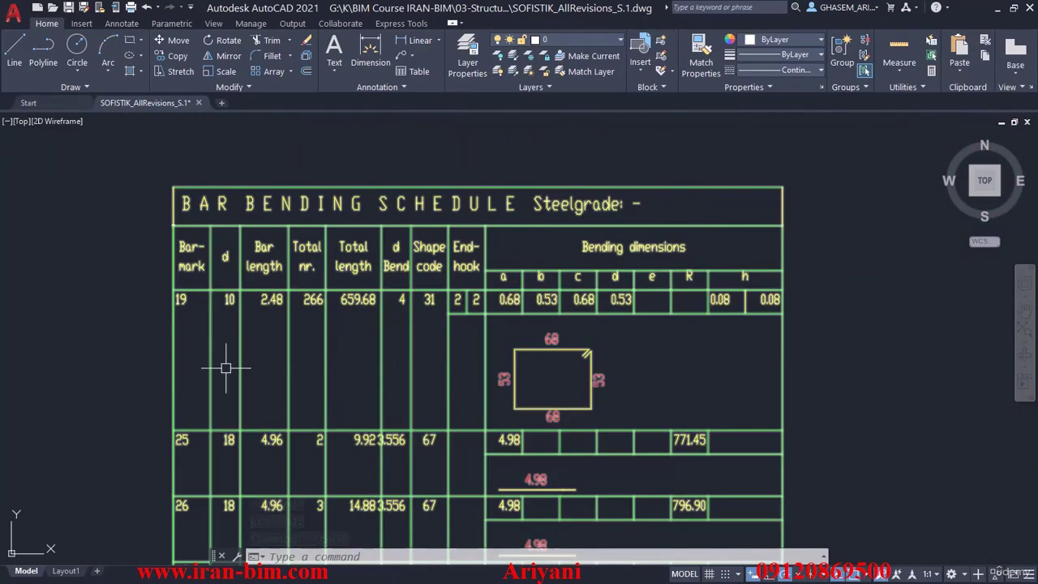
{"action": "middle_click_drag", "start_coordinate": [124, 367], "coordinate": [154, 360]}
{"action": "scroll", "coordinate": [182, 343], "scroll_direction": "down", "scroll_amount": 10}
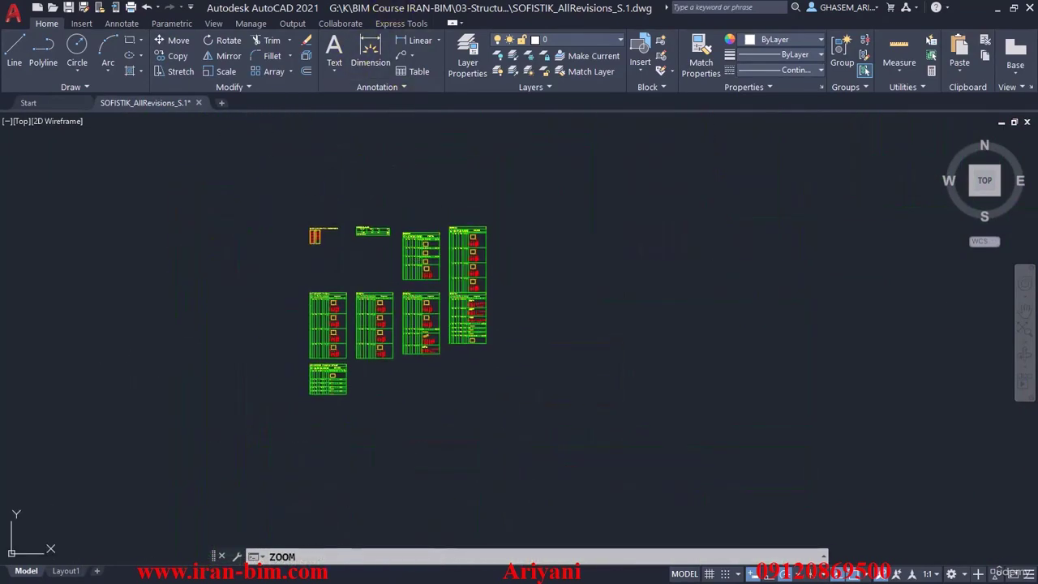
{"action": "left_click", "coordinate": [197, 102]}
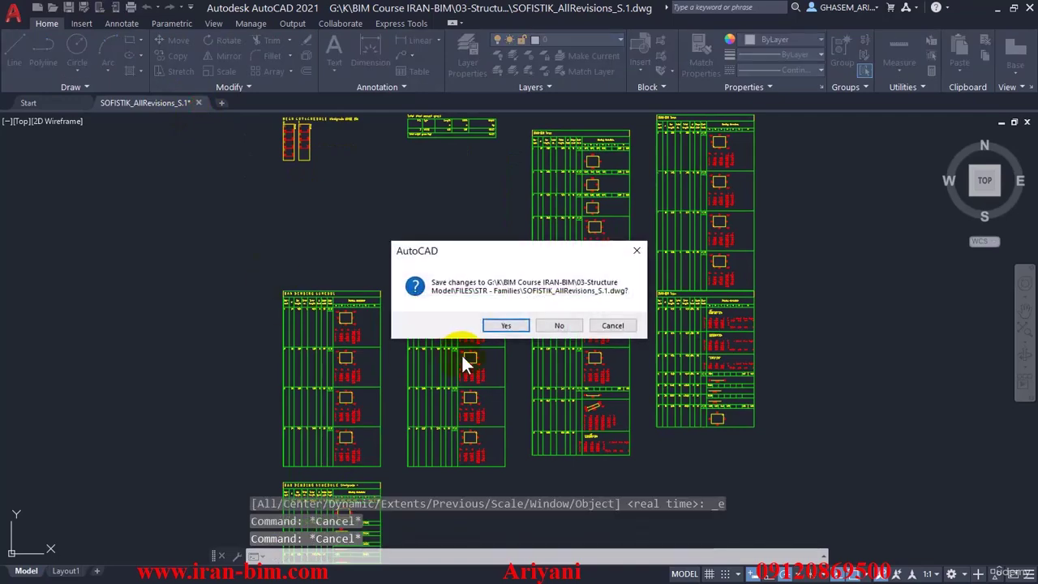
{"action": "left_click", "coordinate": [499, 329]}
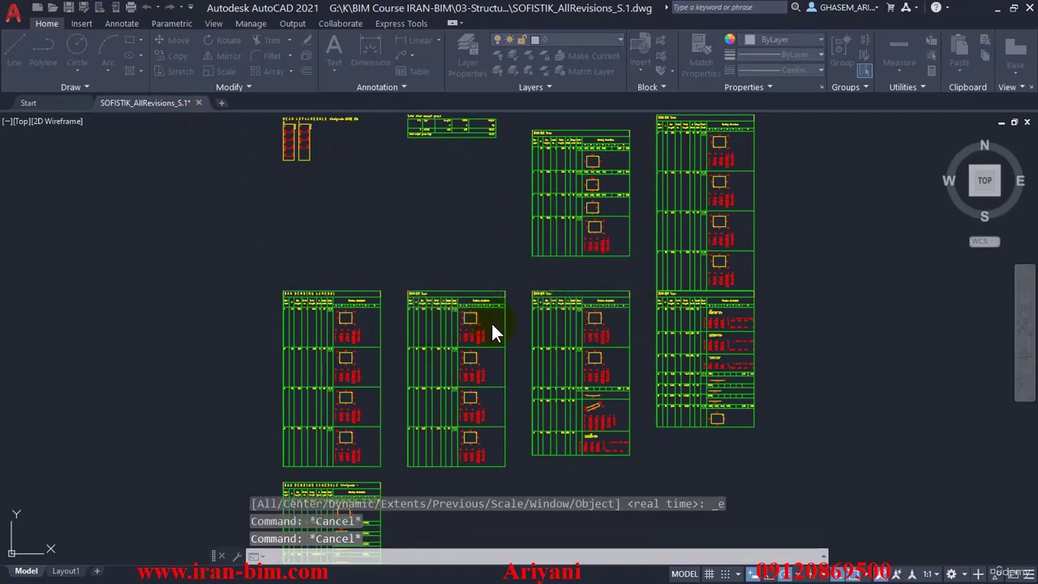